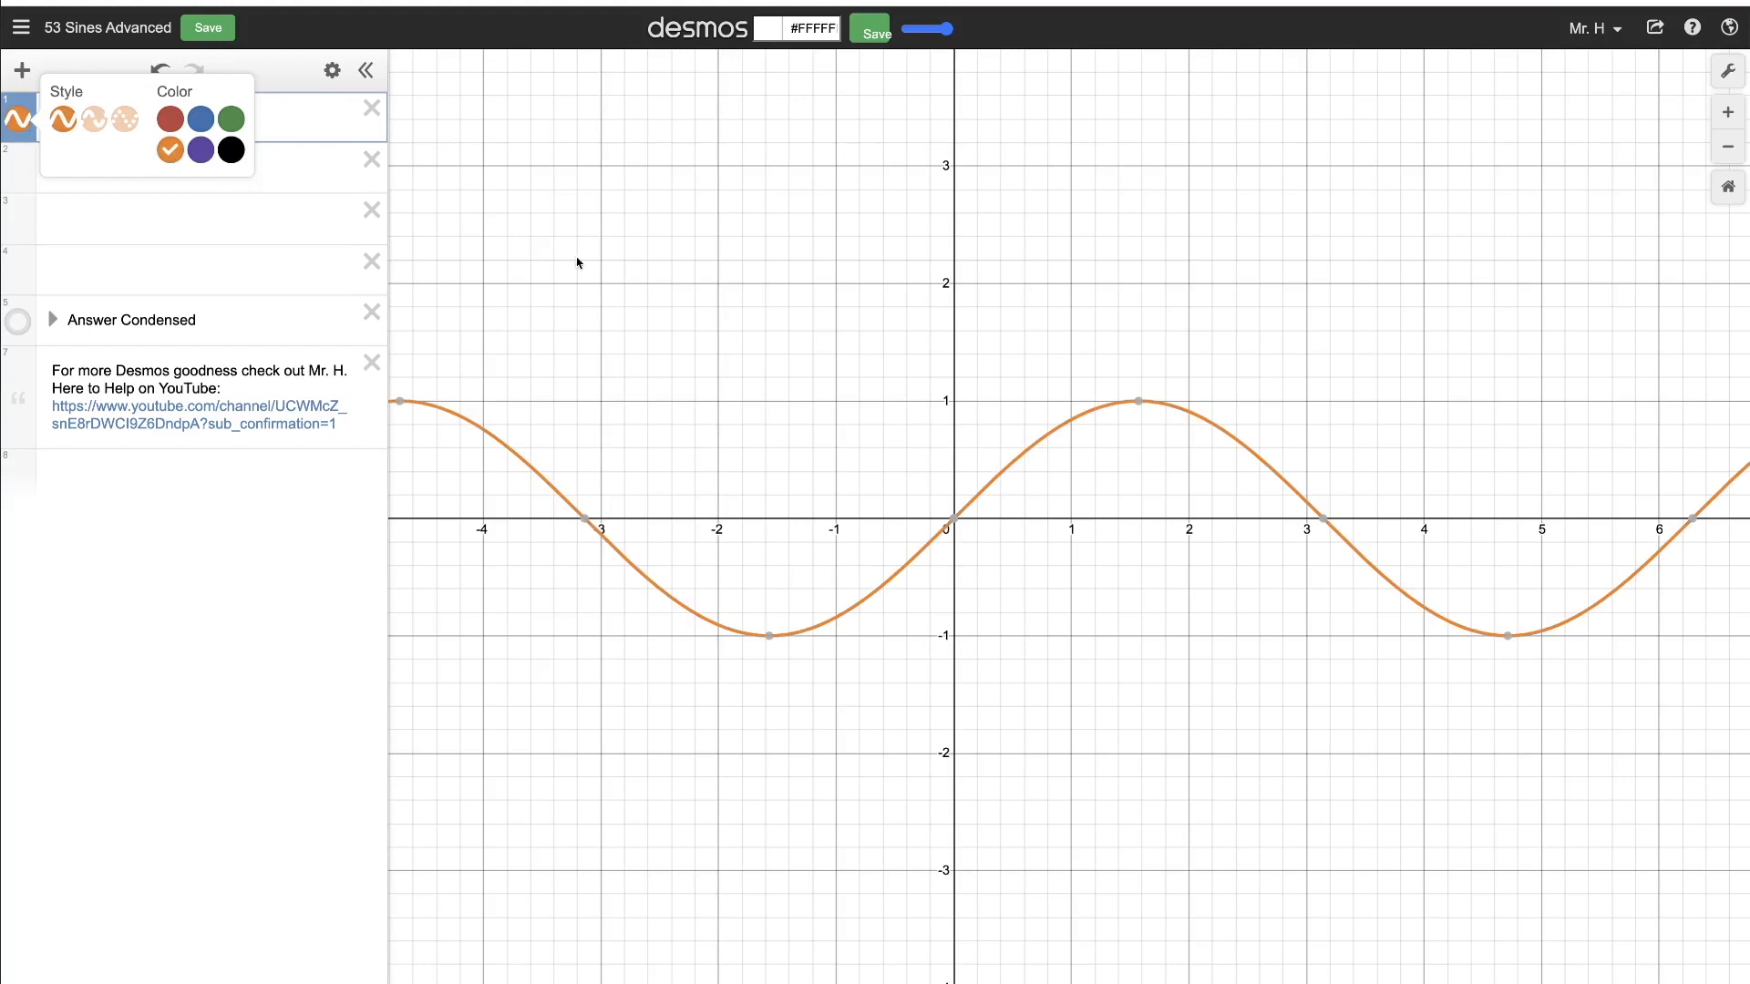
Begin a second equation with y equal to a fraction whose numerator is an empty pair of parentheses.
{"action": "left_click", "coordinate": [577, 263]}
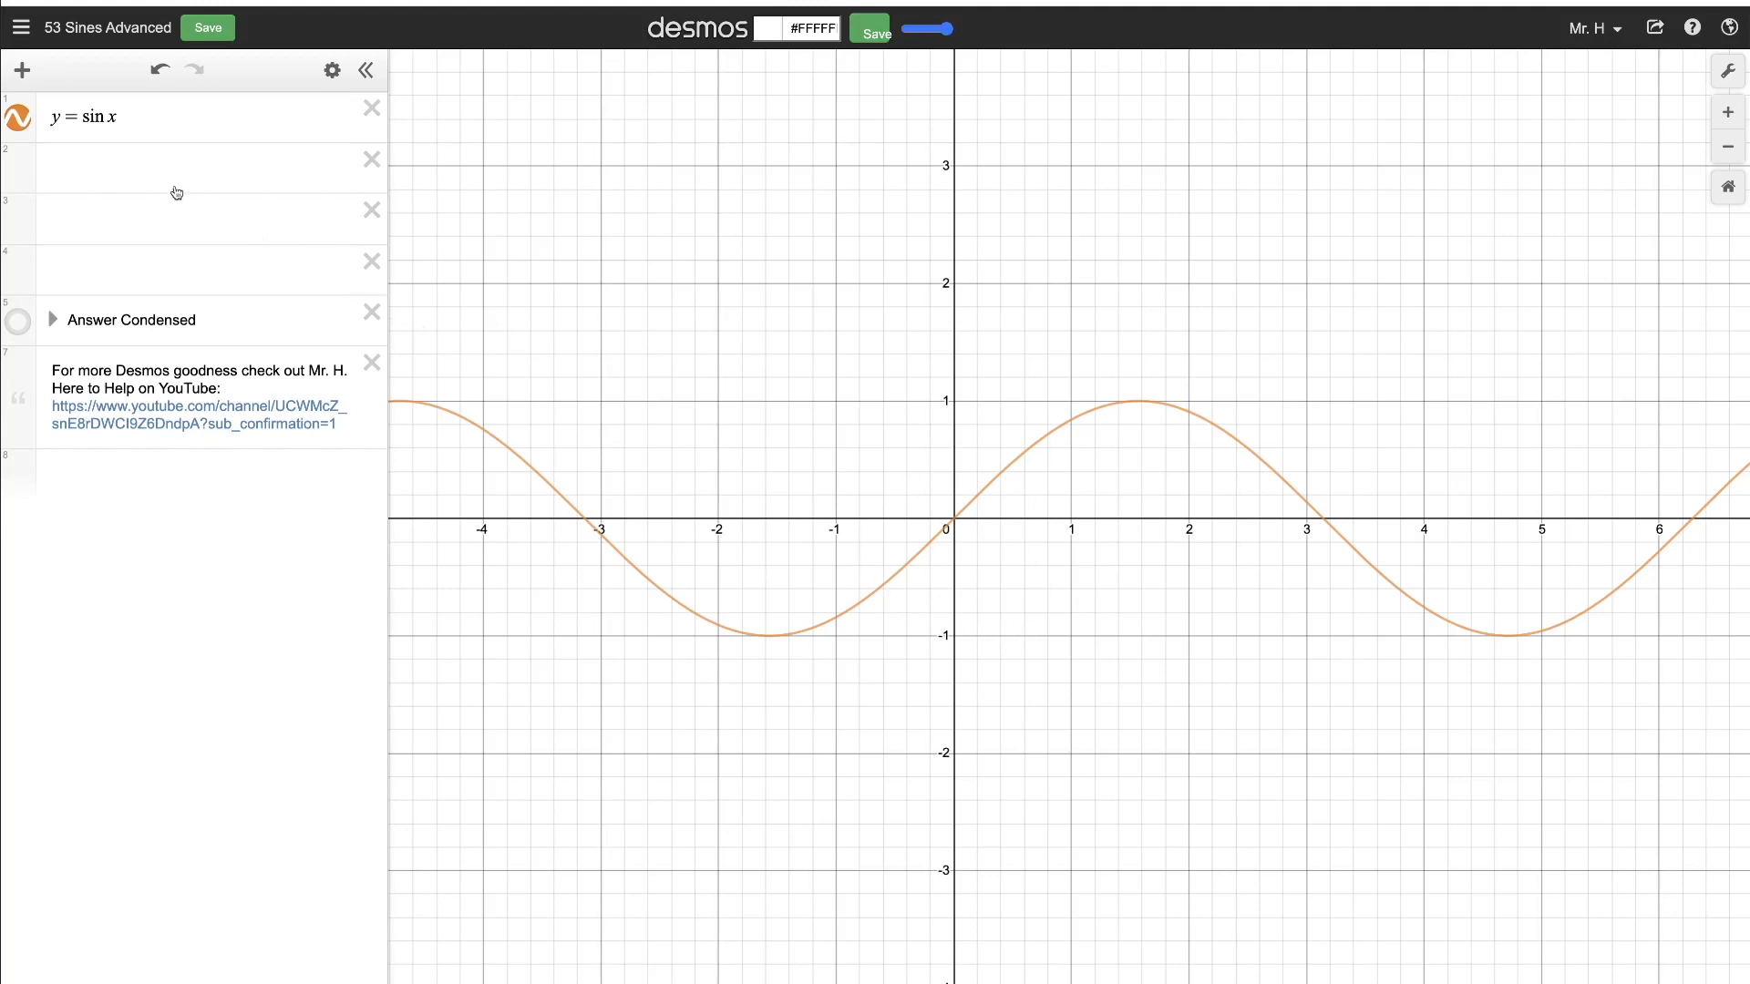
{"action": "left_click", "coordinate": [138, 167]}
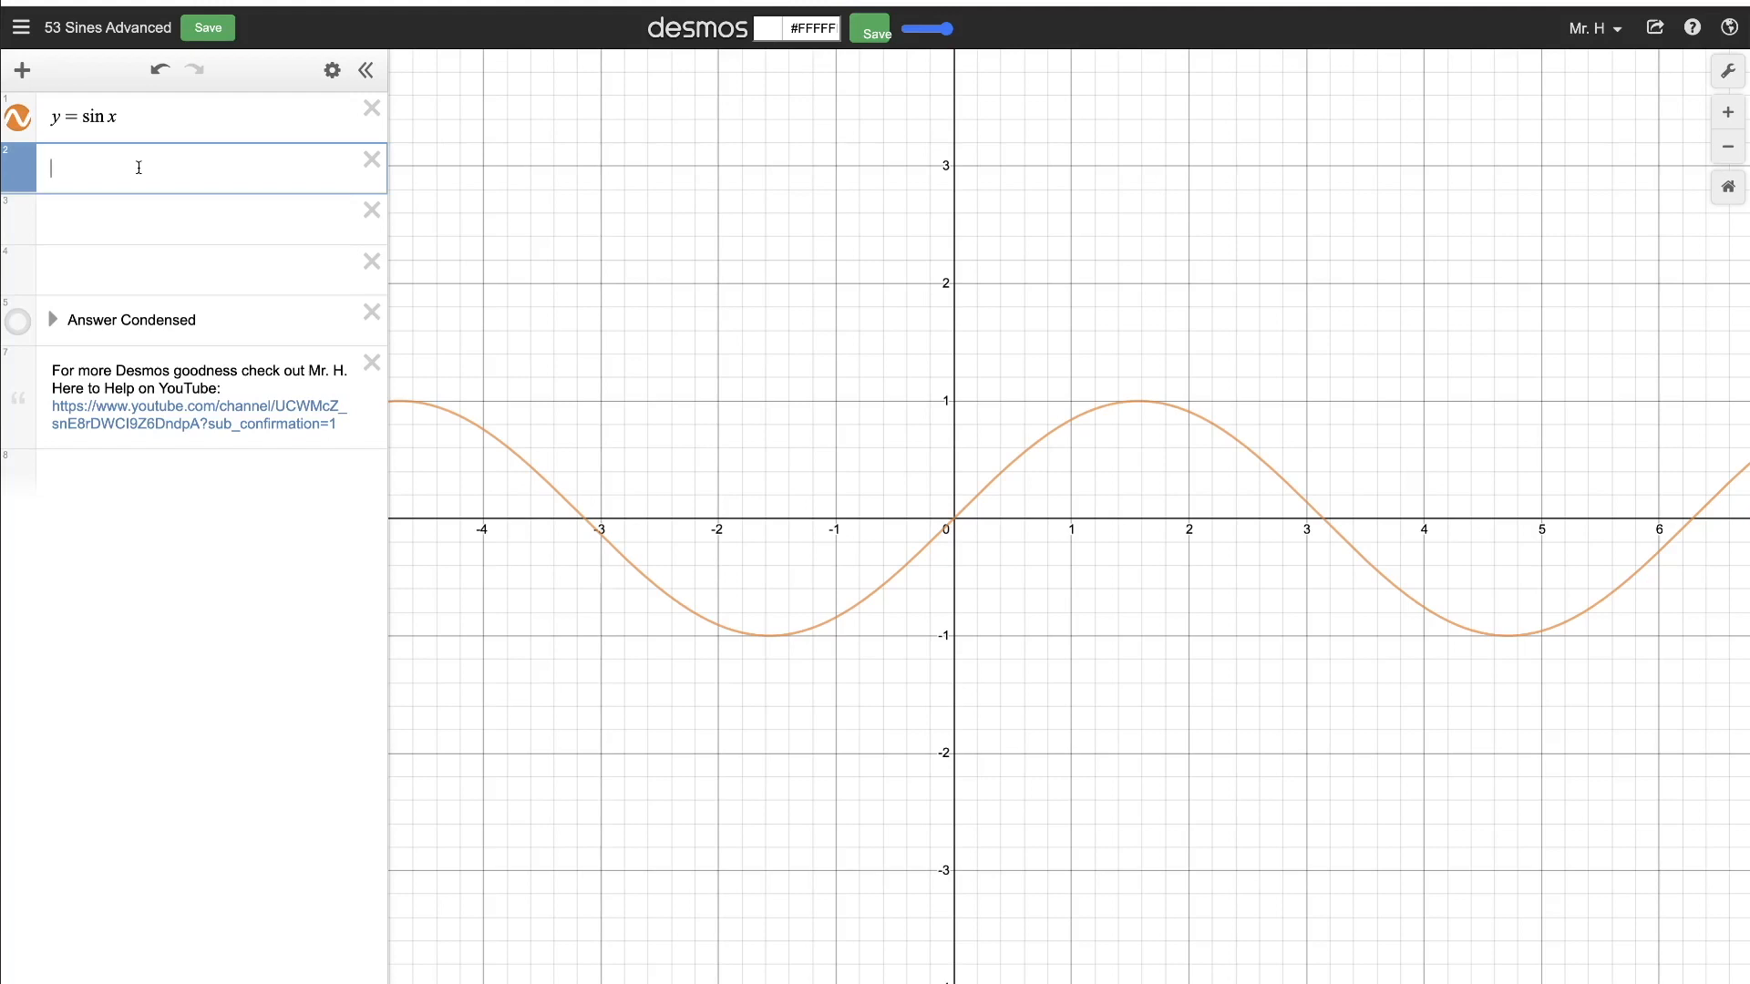
{"action": "type", "text": "y ="}
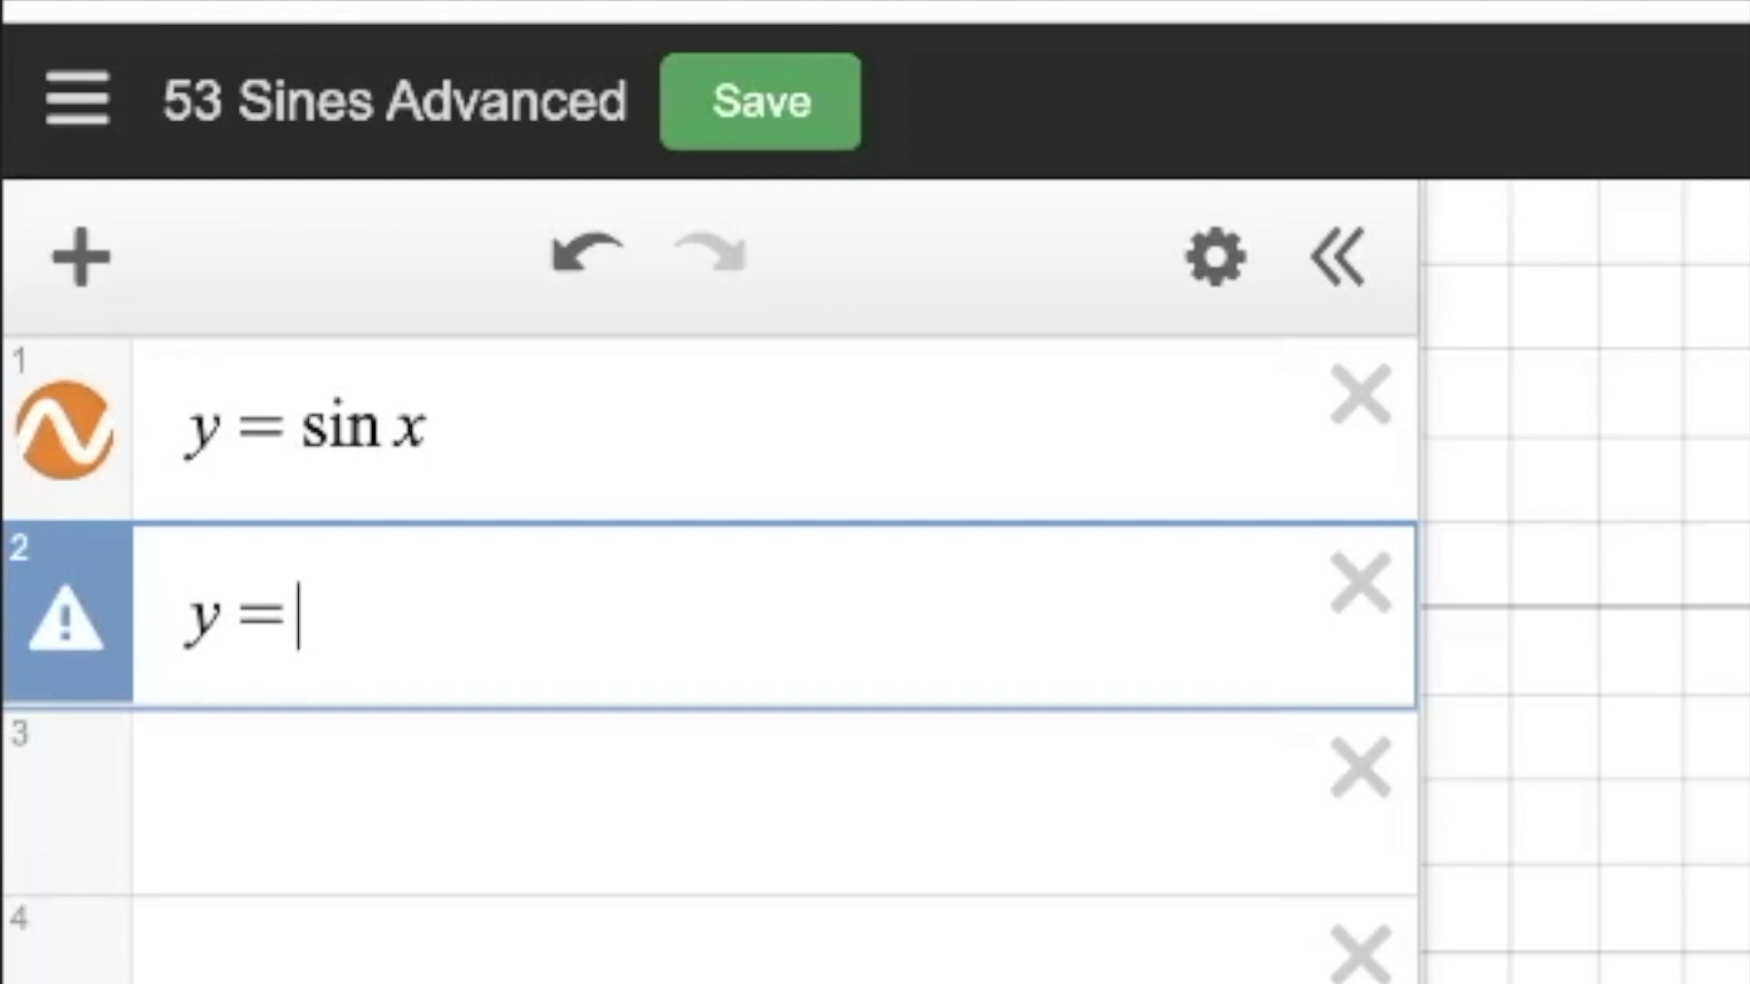
{"action": "type", "text": "()"}
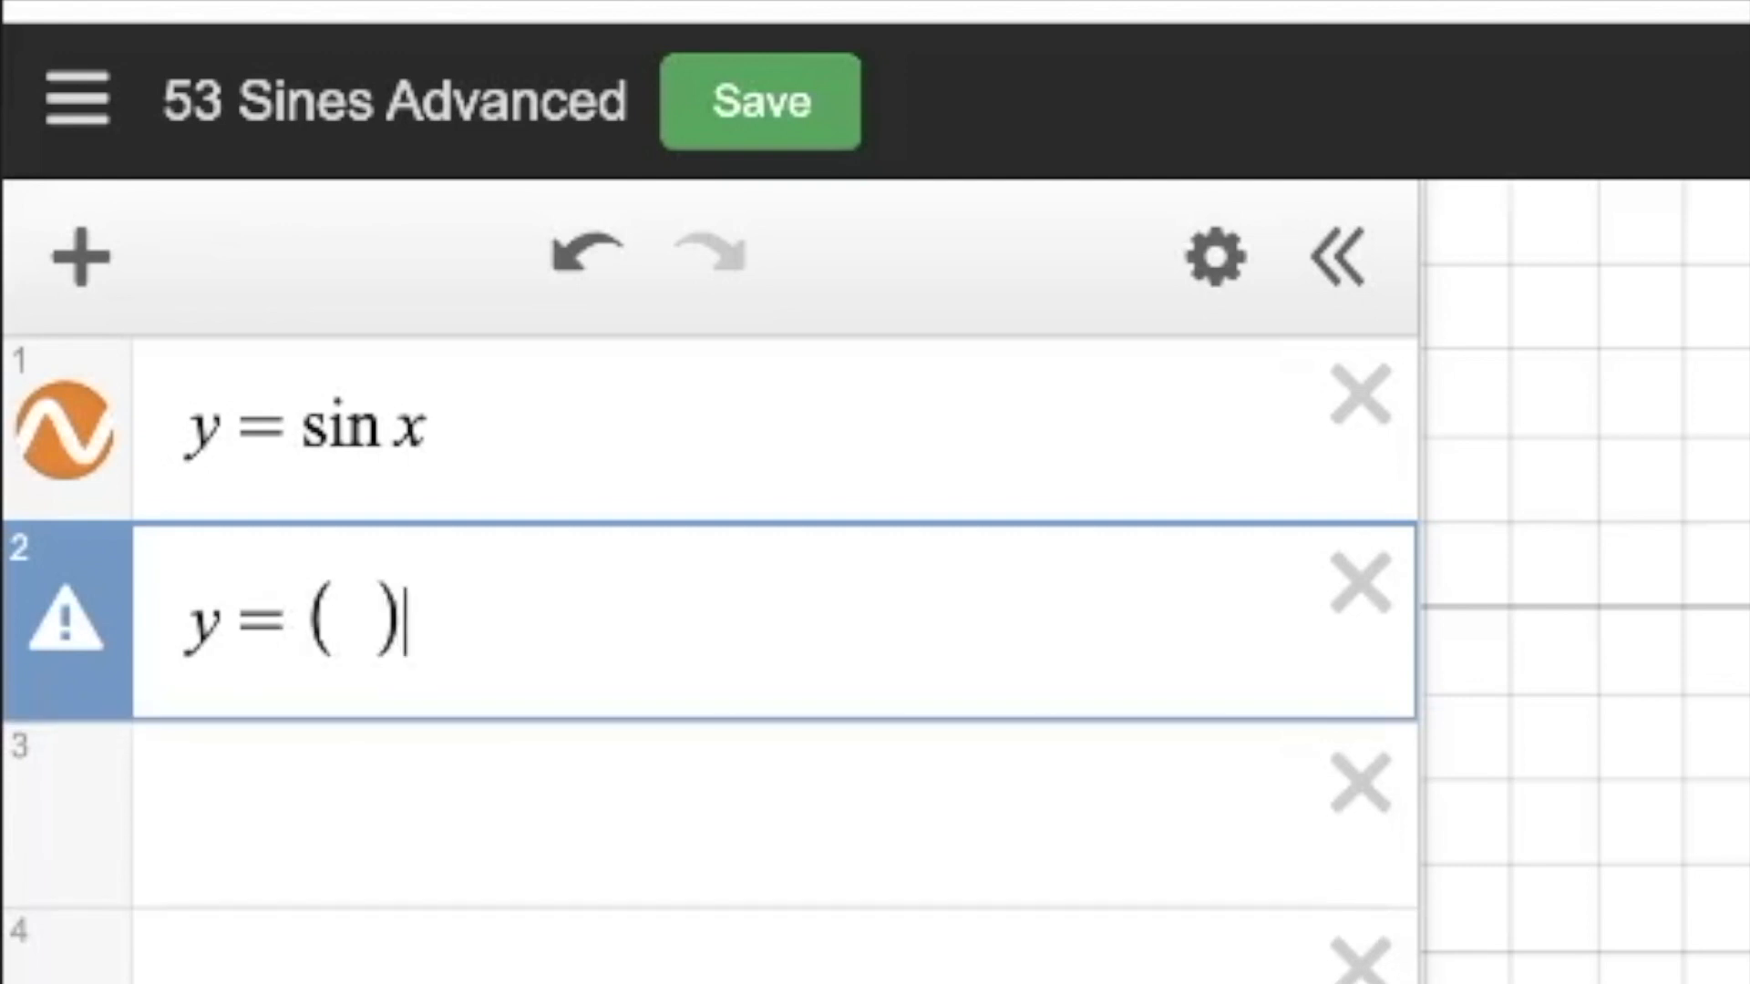
{"action": "type", "text": "/"}
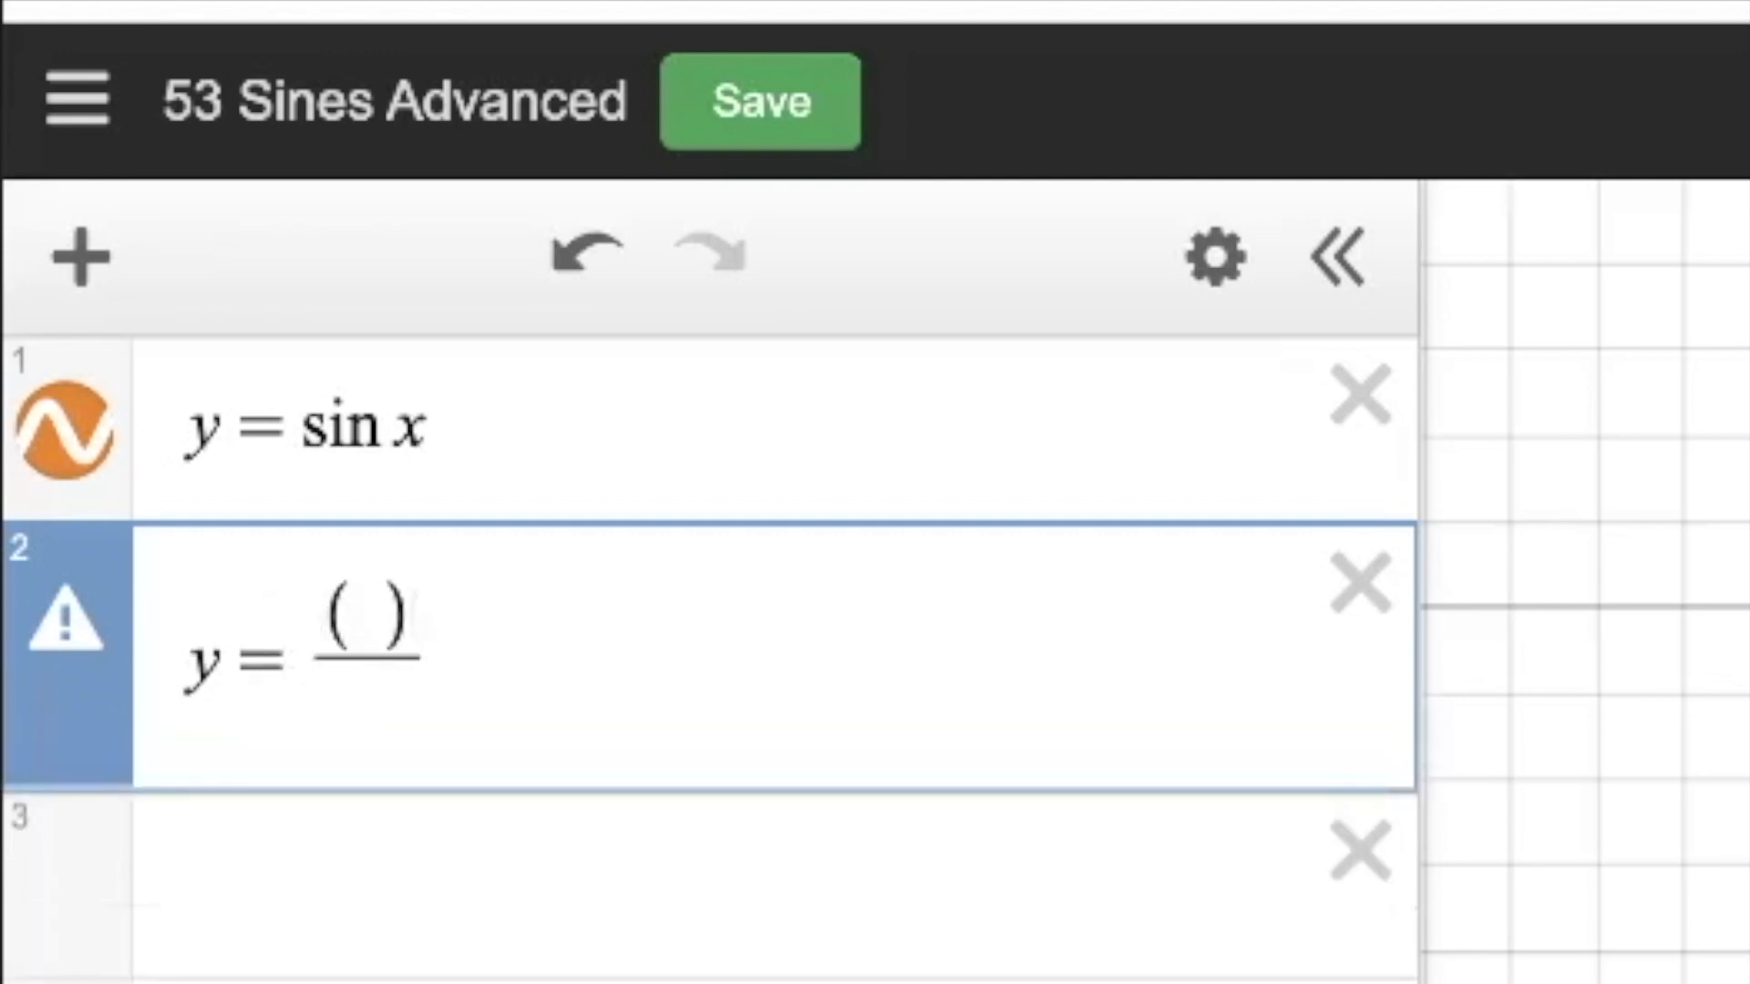
Fill the numerator's parentheses with sin( ) − x sin A, leaving the sine's argument empty.
{"action": "left_click", "coordinate": [385, 615]}
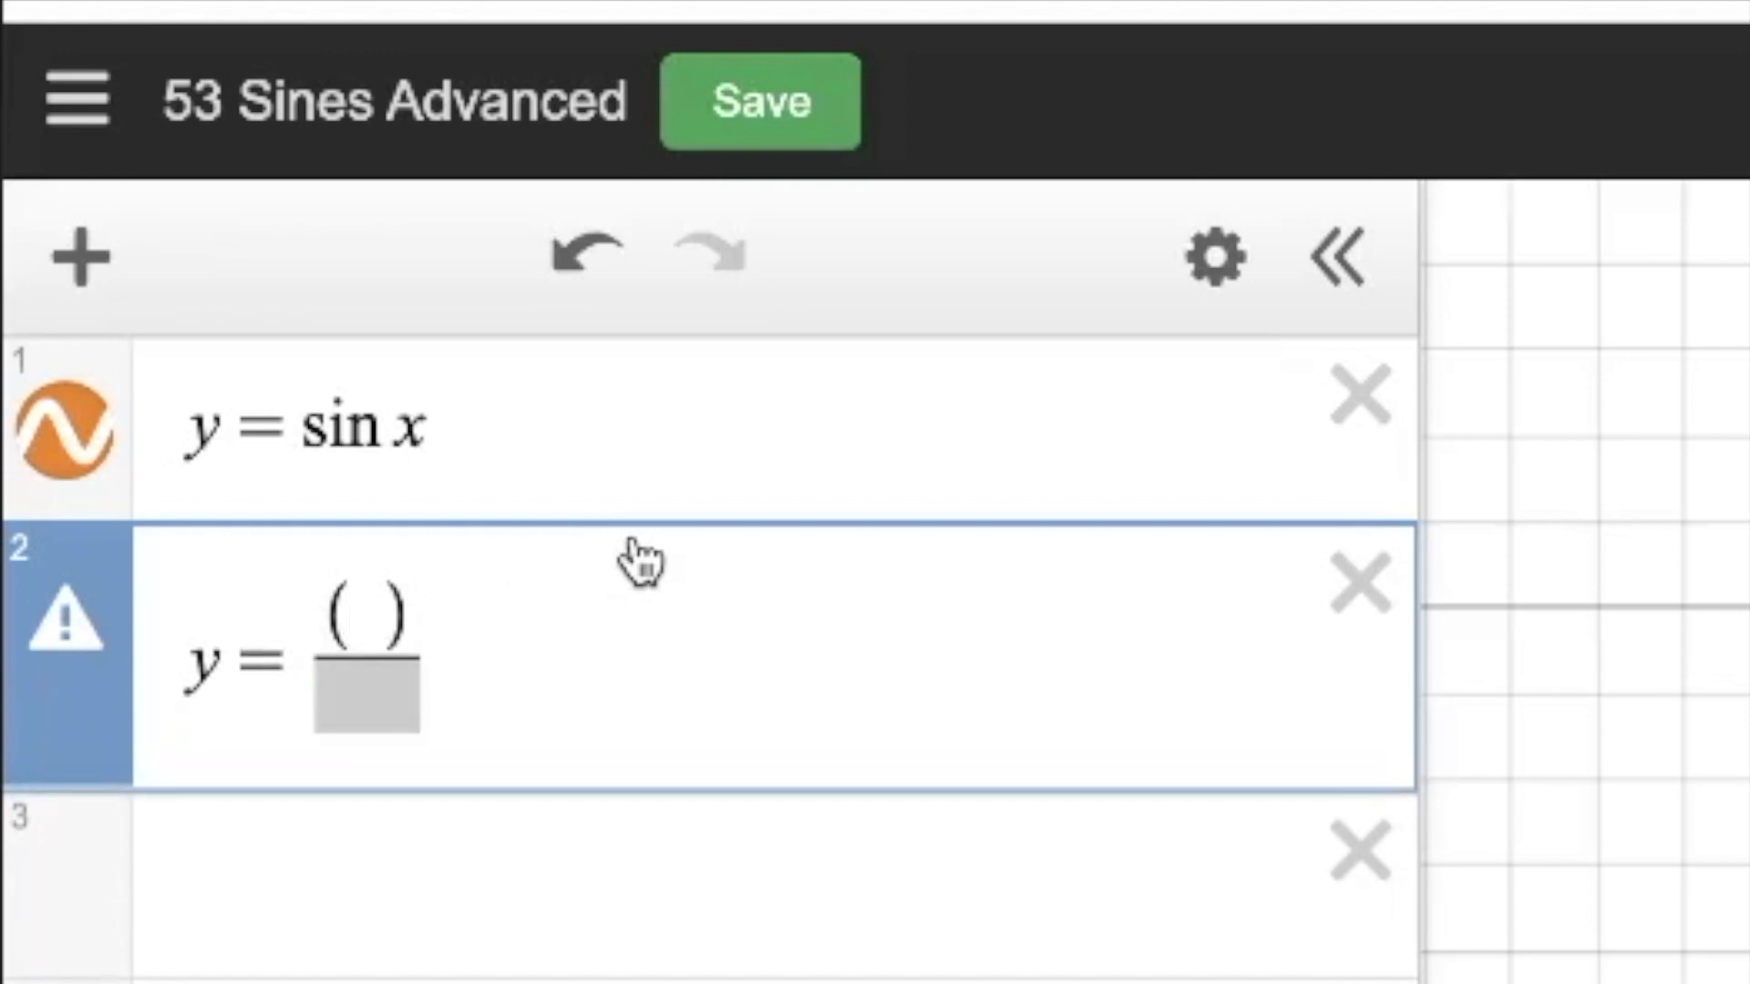
{"action": "type", "text": "sin"}
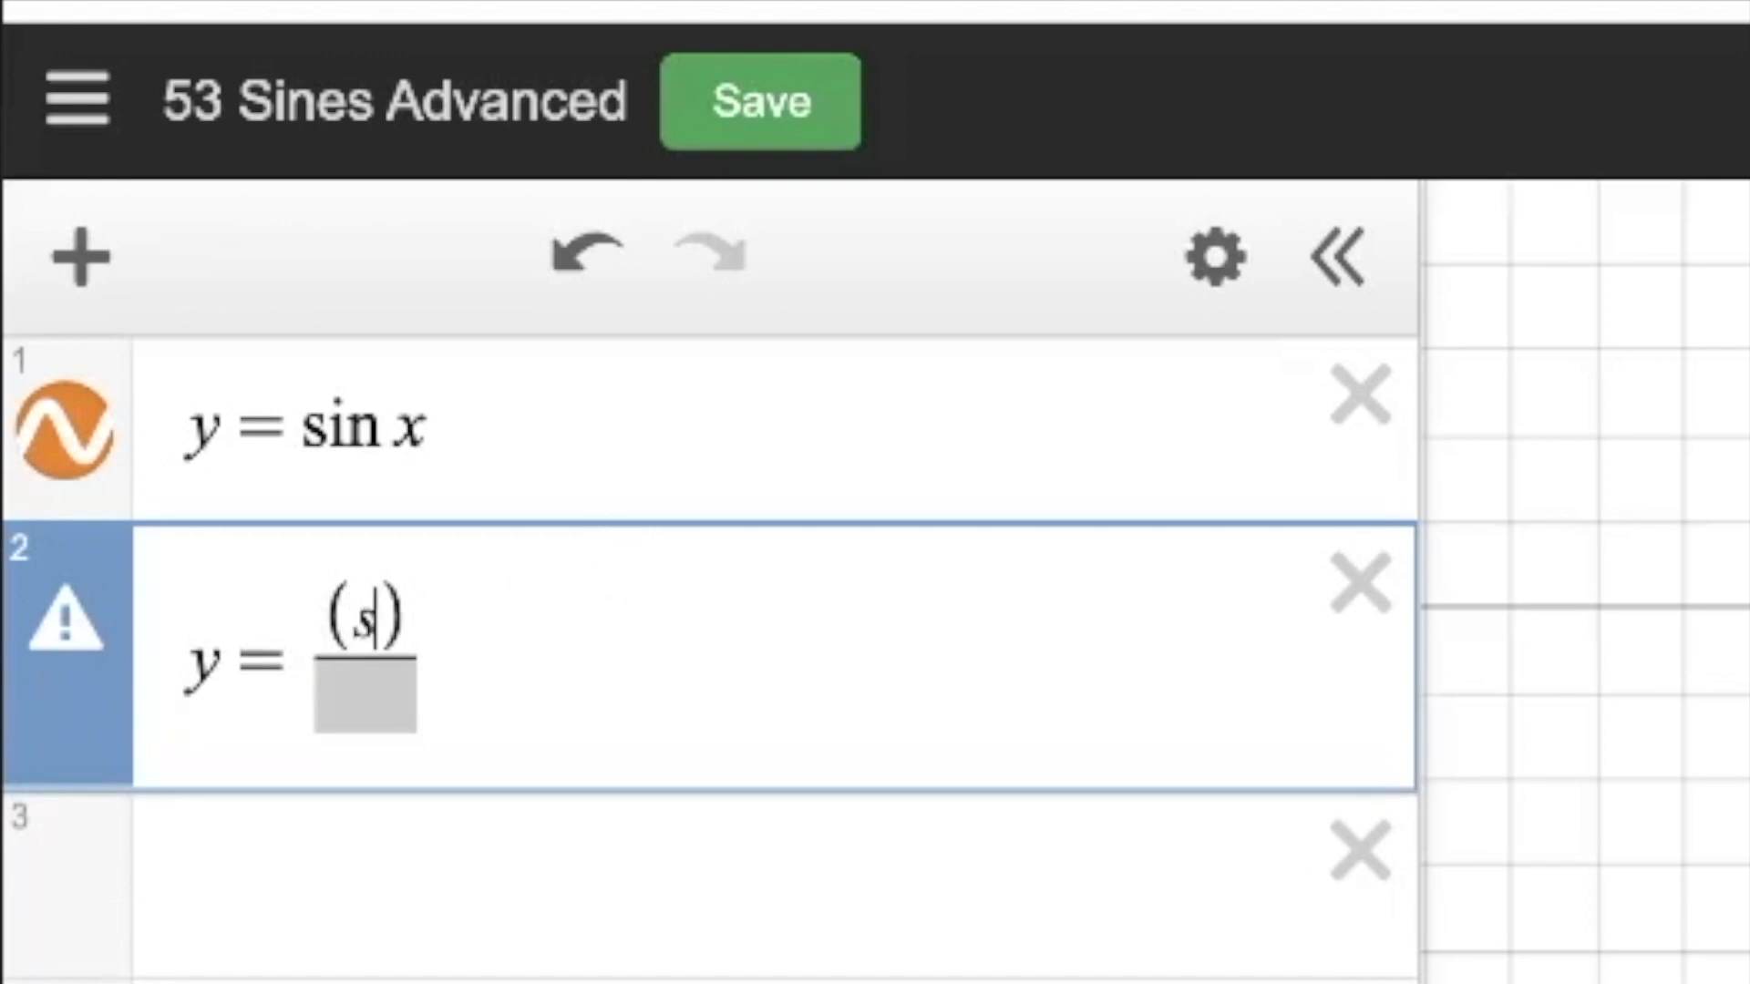
{"action": "type", "text": "()"}
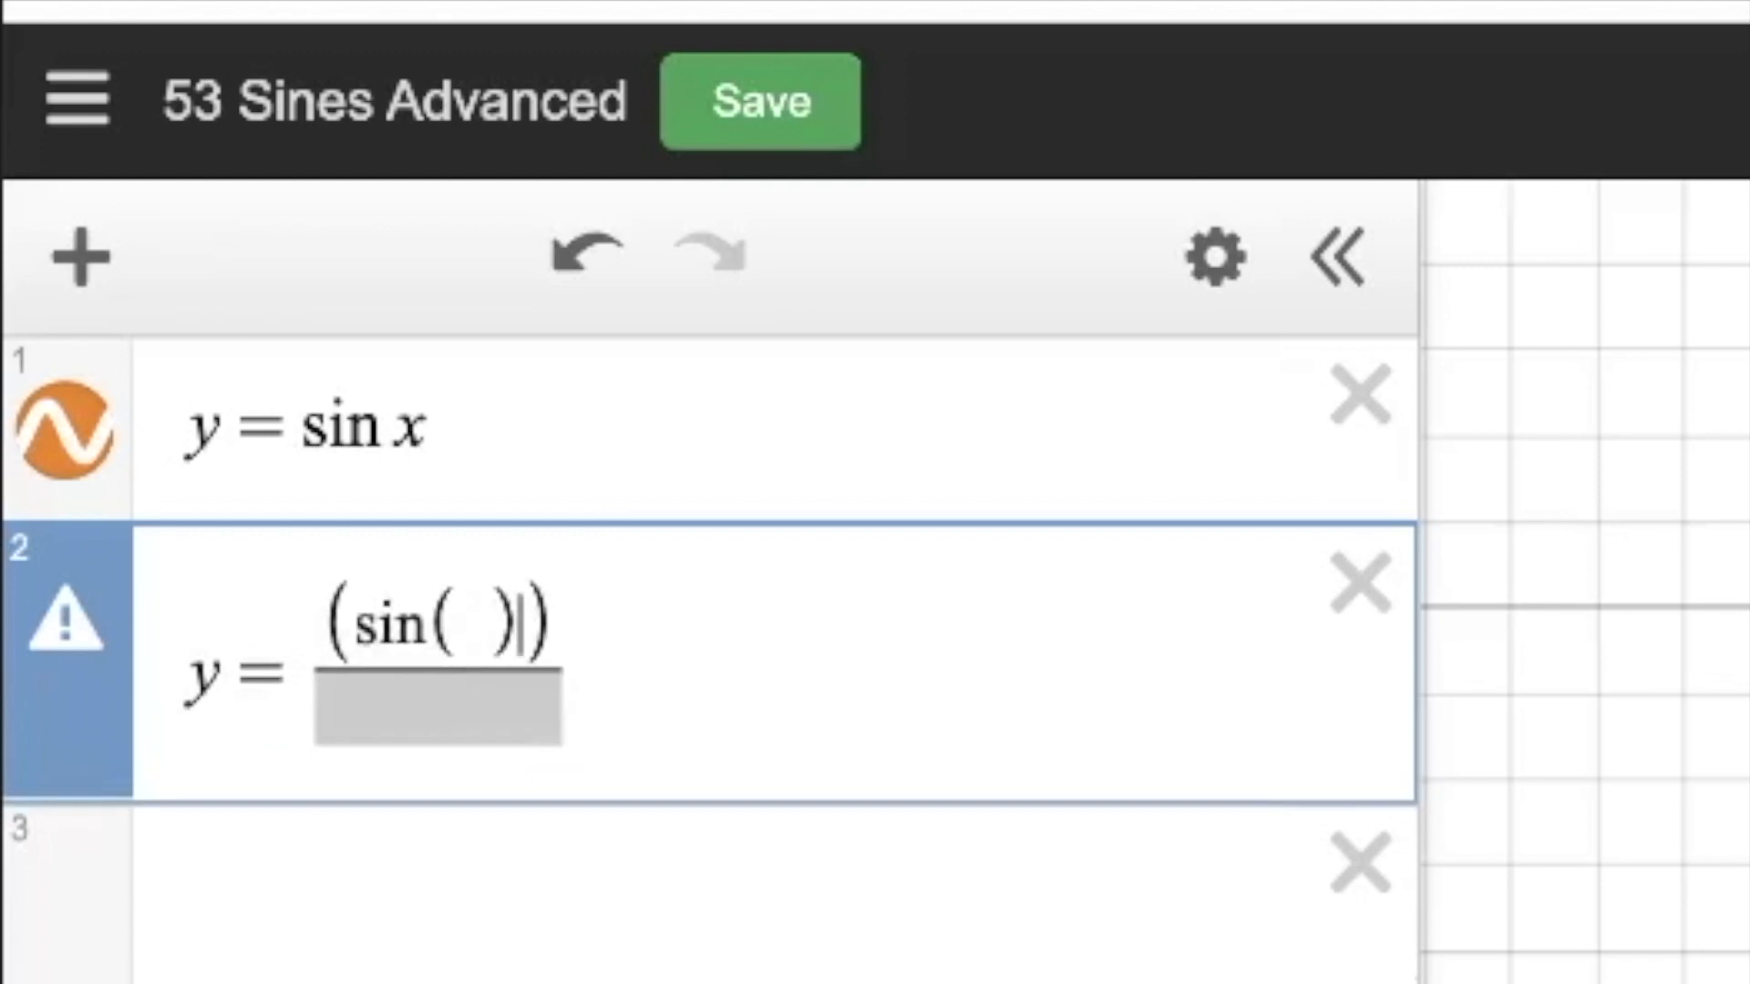
{"action": "type", "text": "-"}
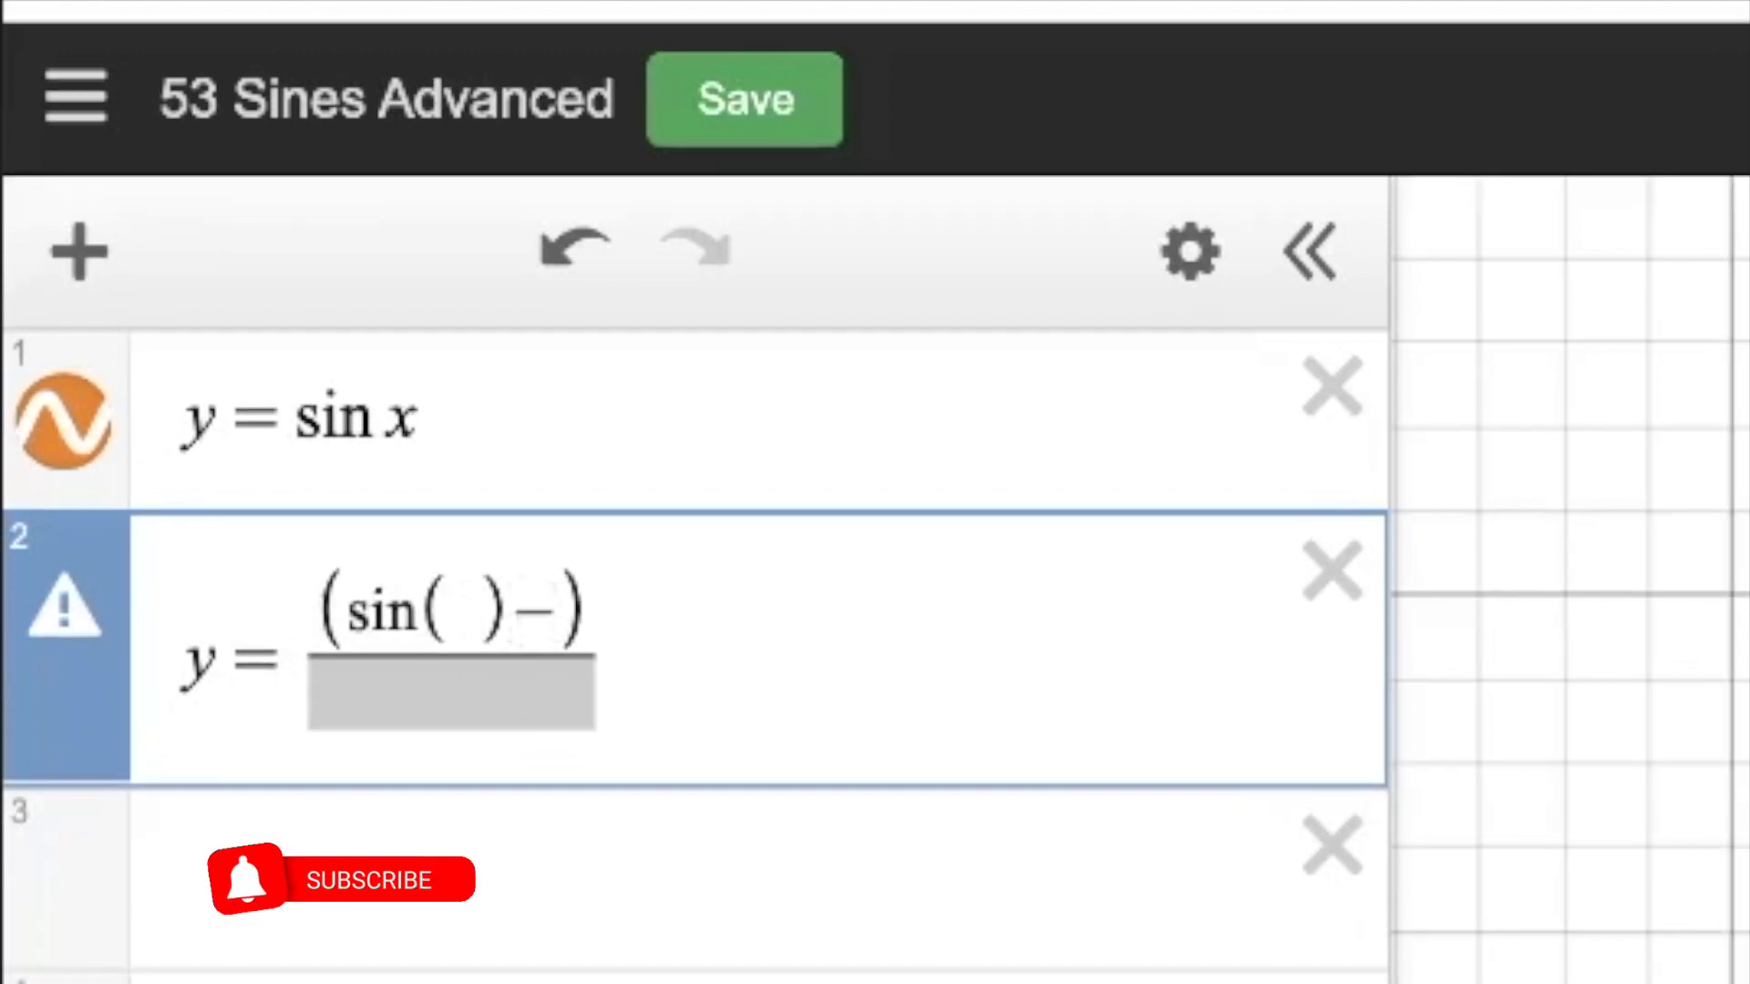
{"action": "type", "text": "xsi"}
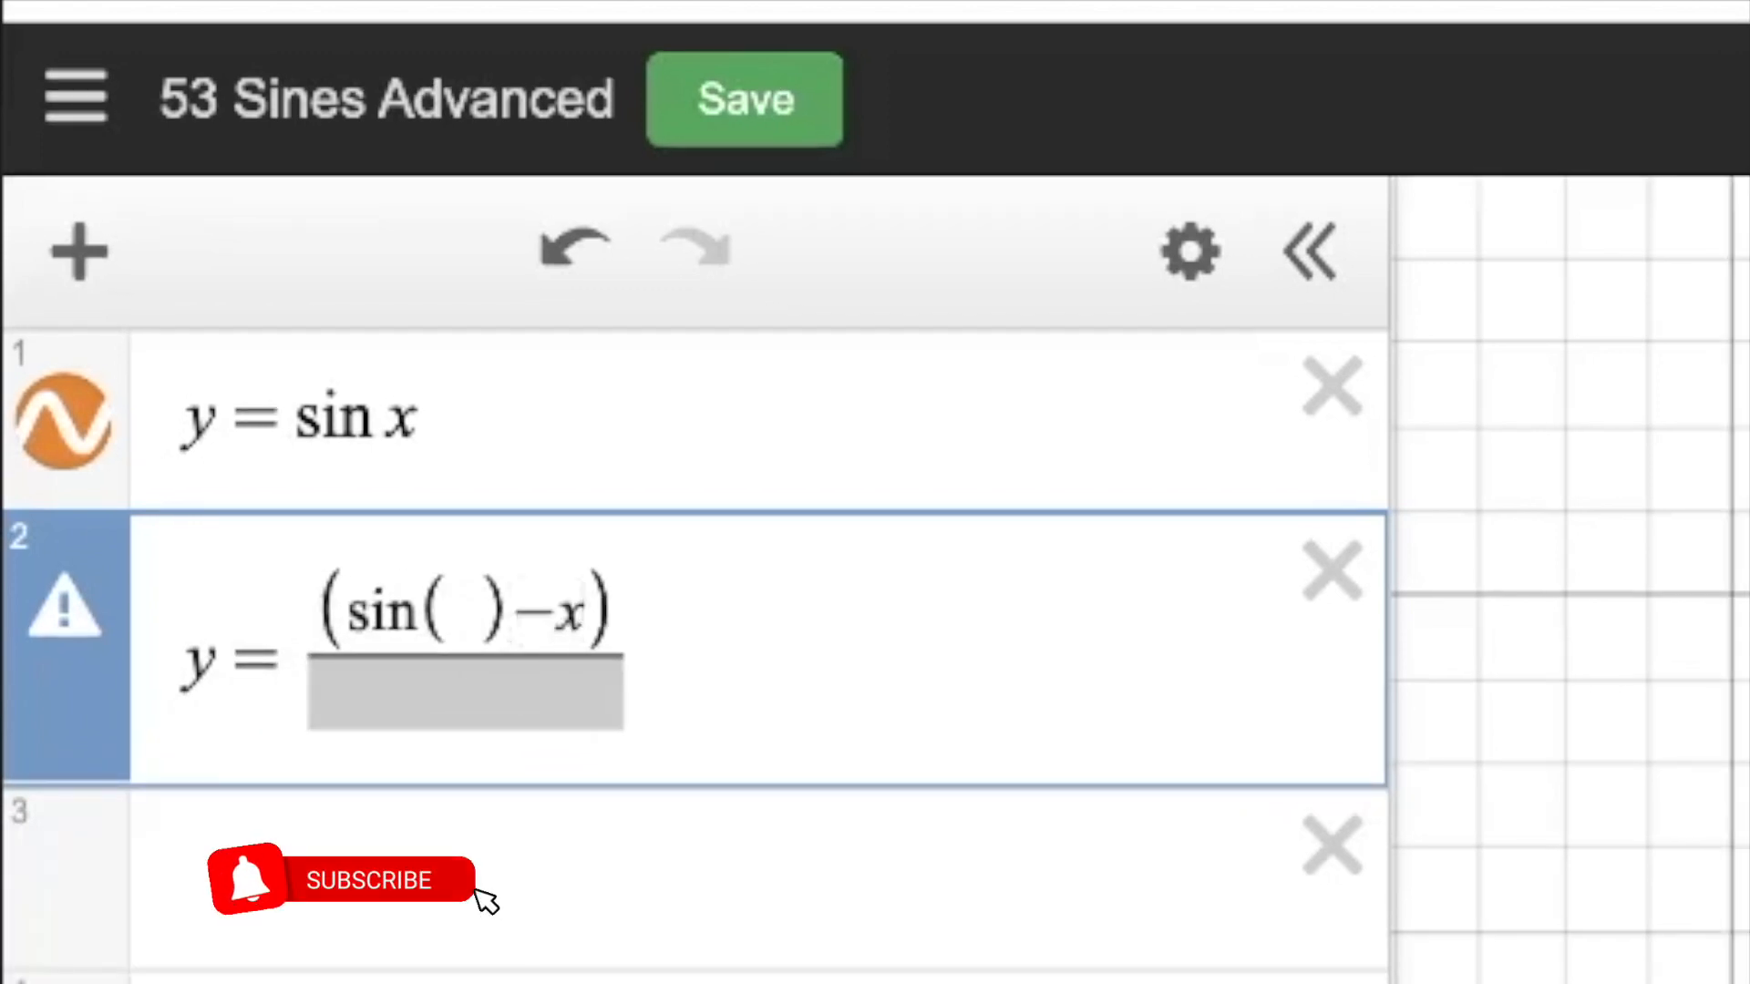
{"action": "type", "text": "nA"}
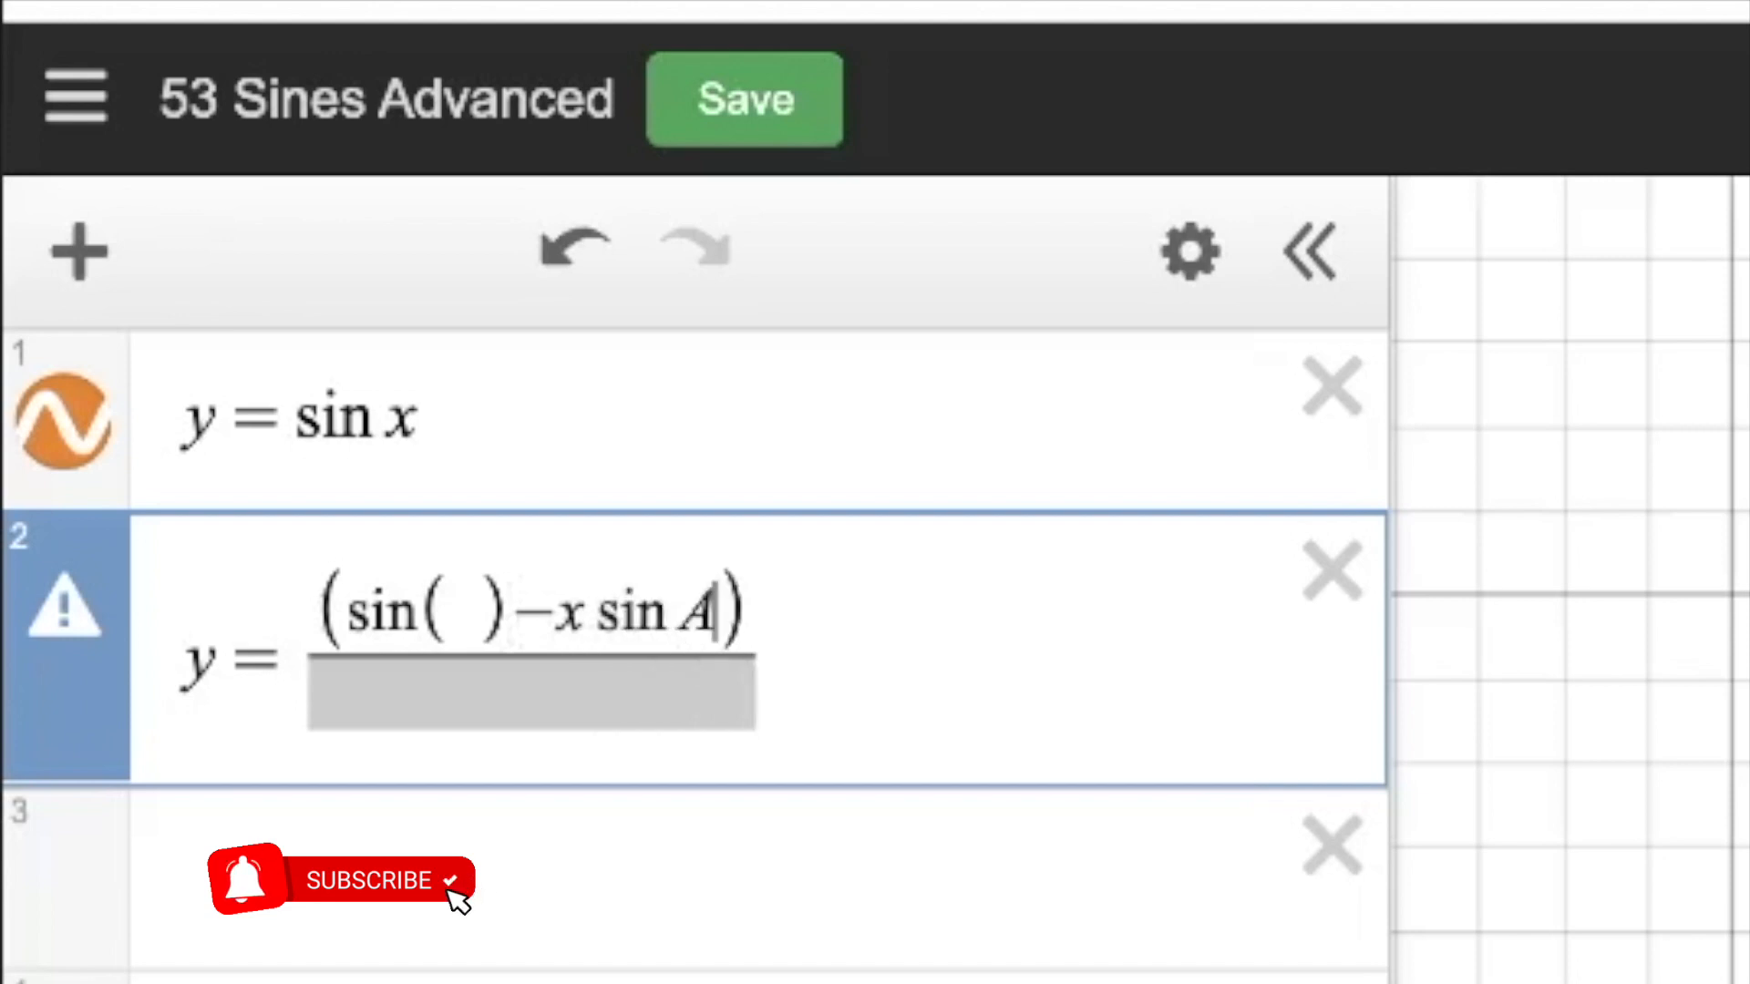
Enter x cos A − y sin A as the argument of the first sine in the numerator.
{"action": "left_click", "coordinate": [476, 602]}
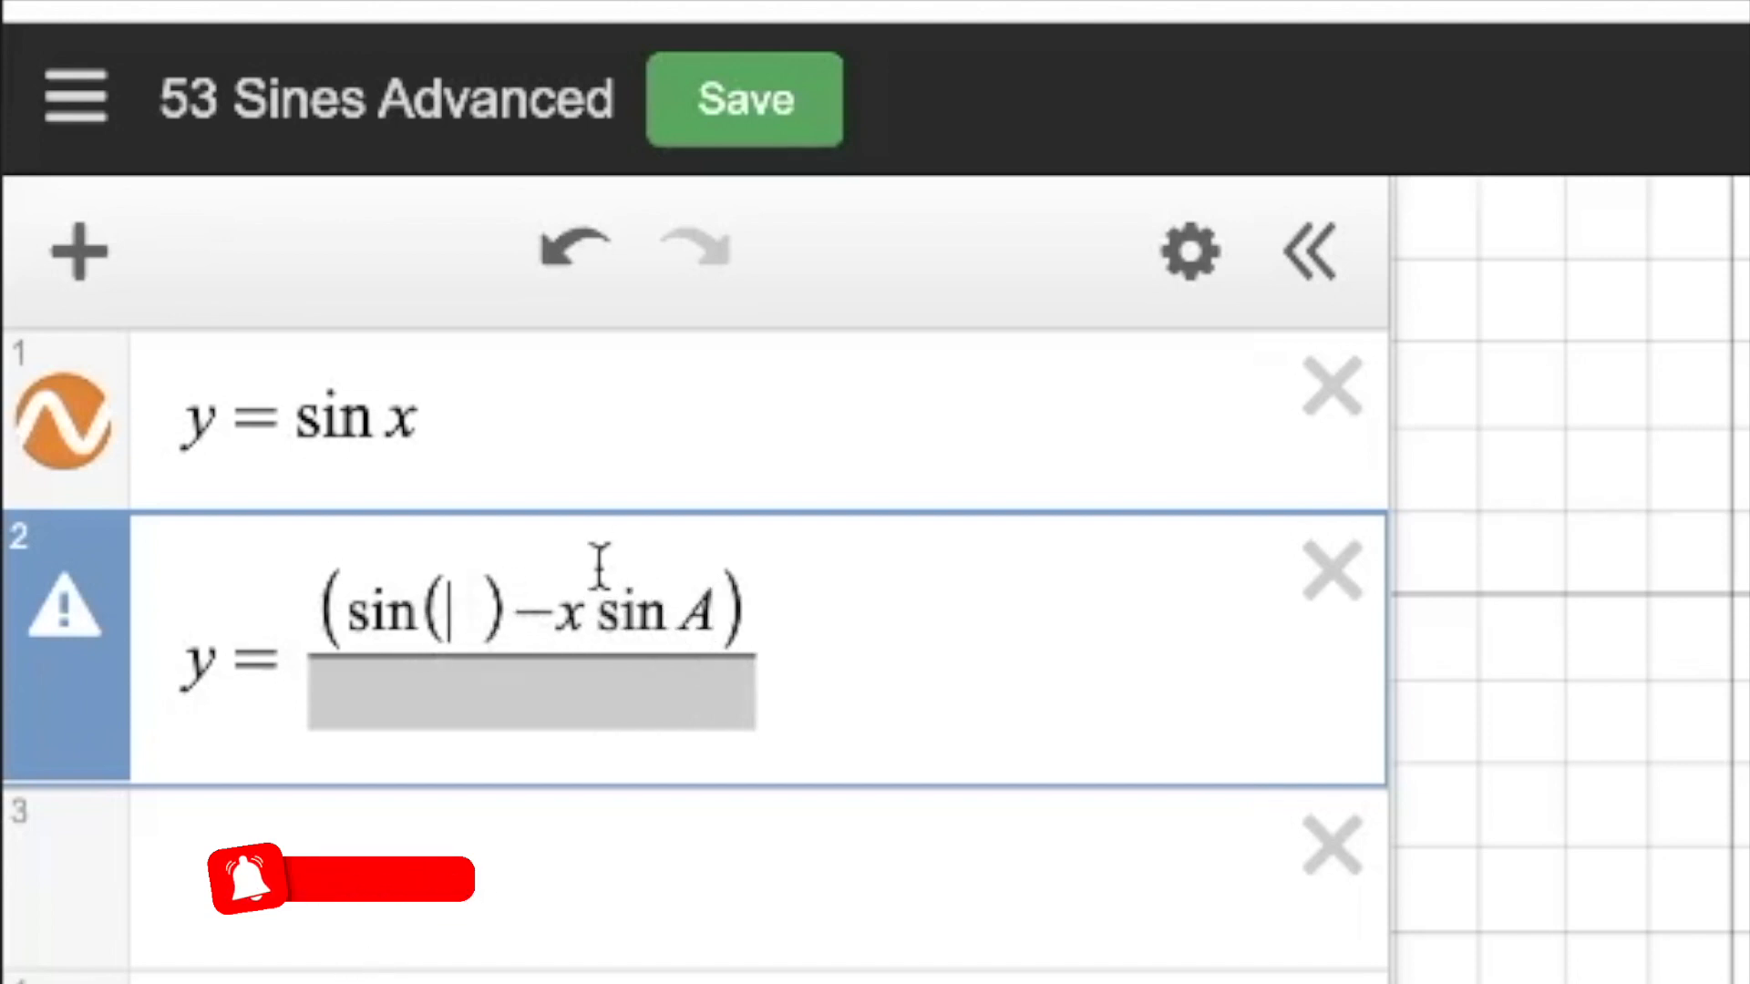
{"action": "type", "text": "xco"}
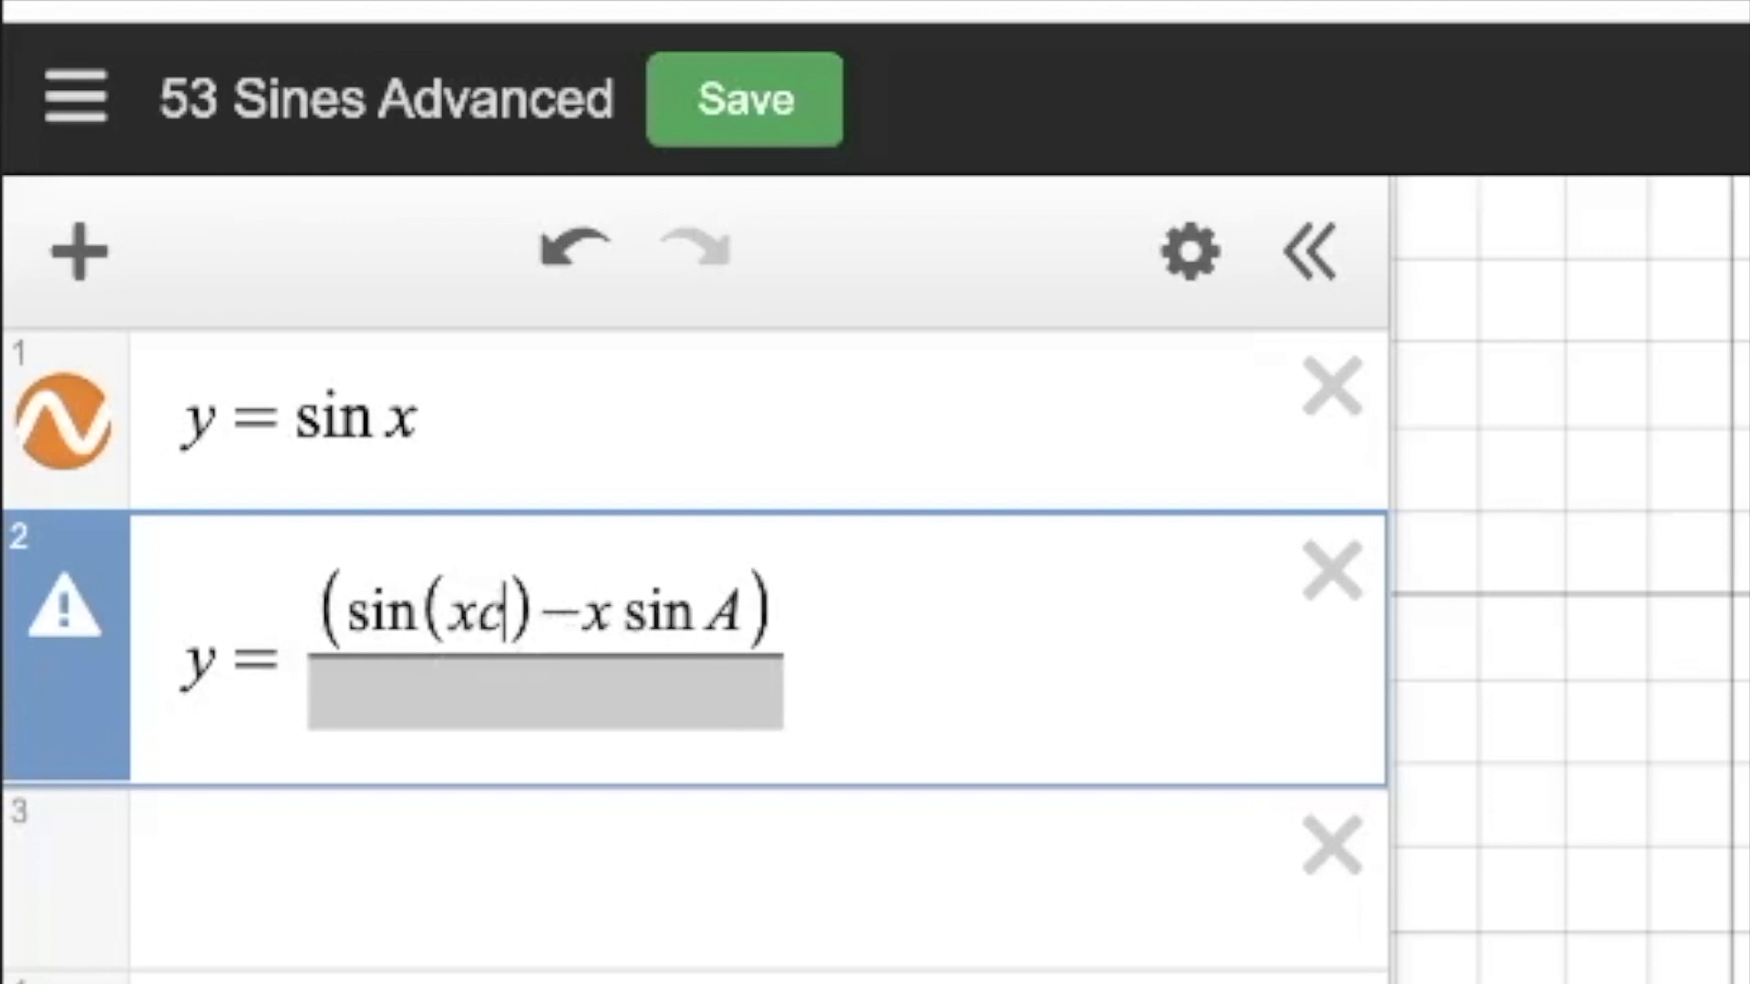
{"action": "type", "text": "sA"}
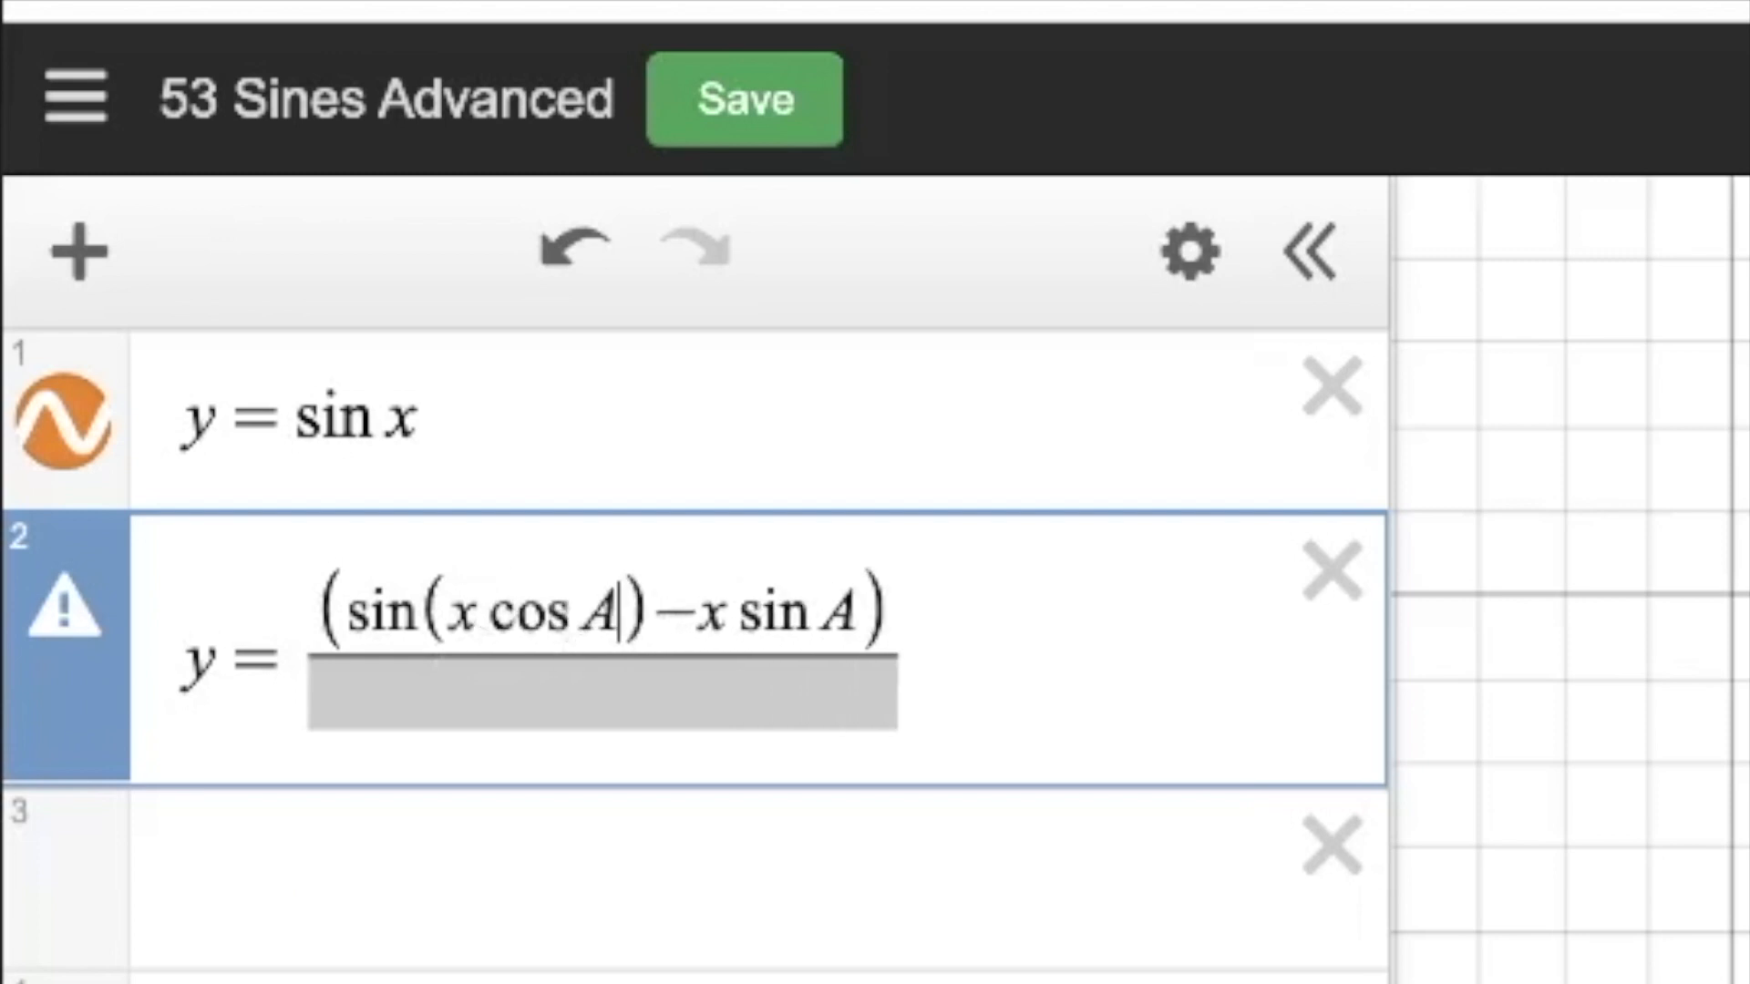
{"action": "type", "text": "-ysi"}
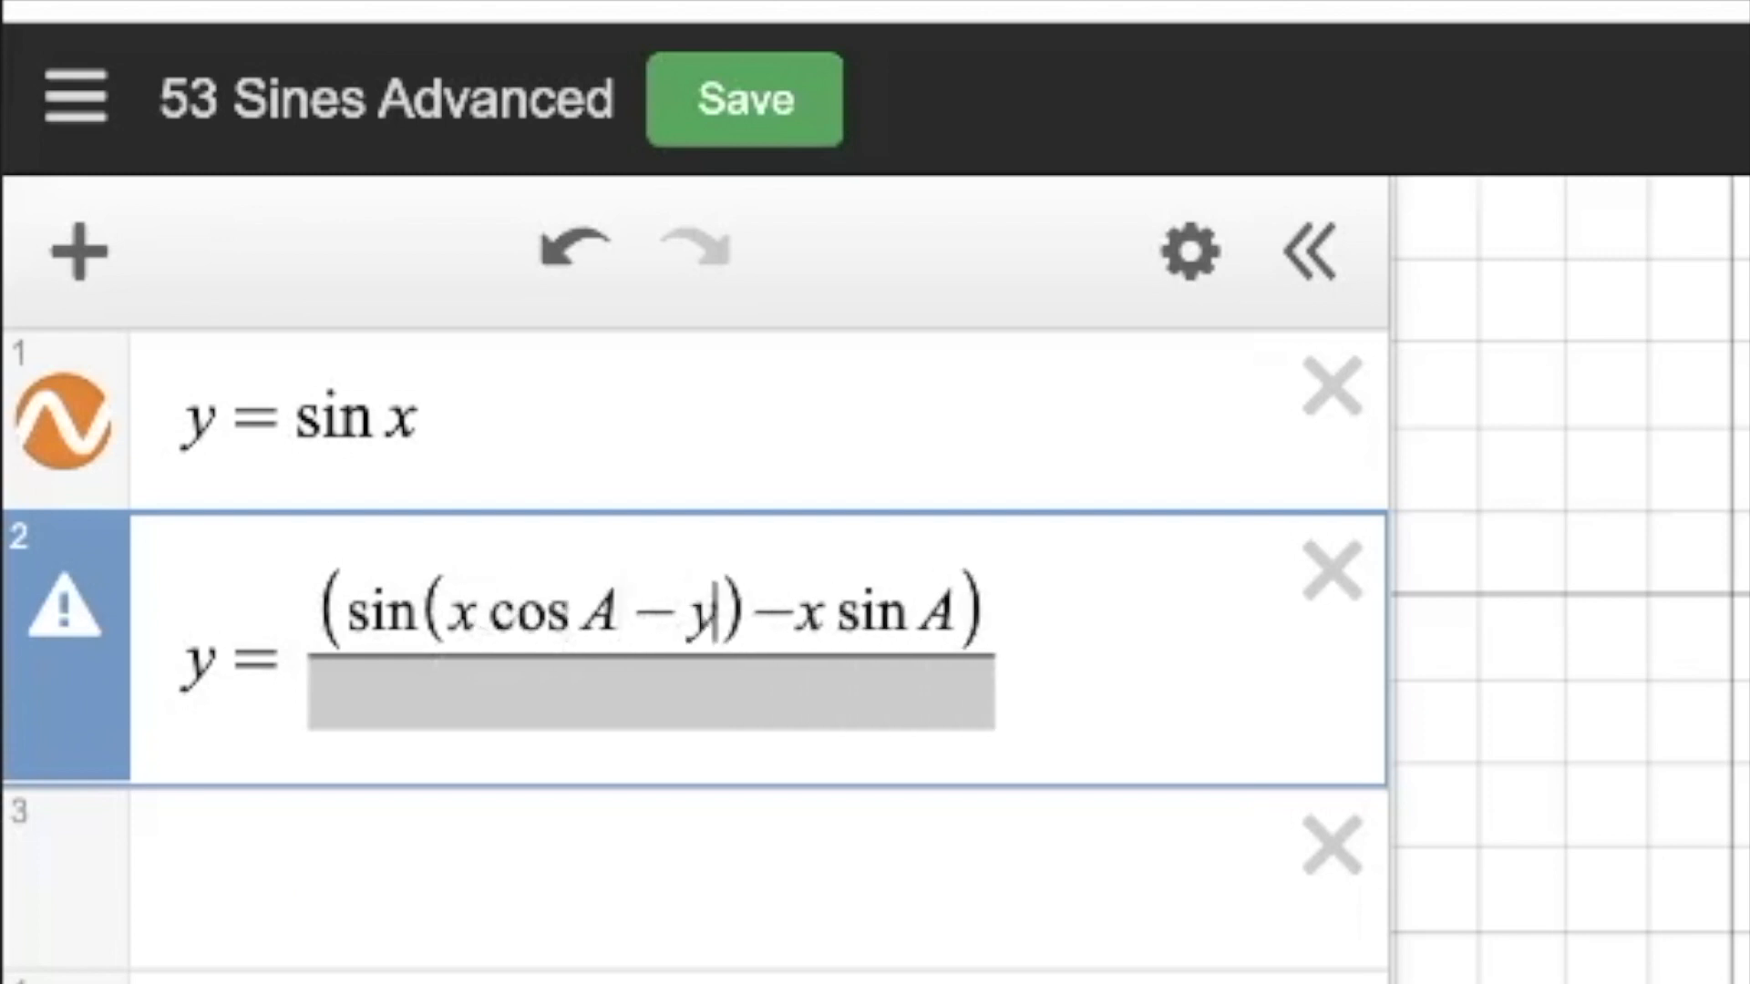
{"action": "type", "text": "nA"}
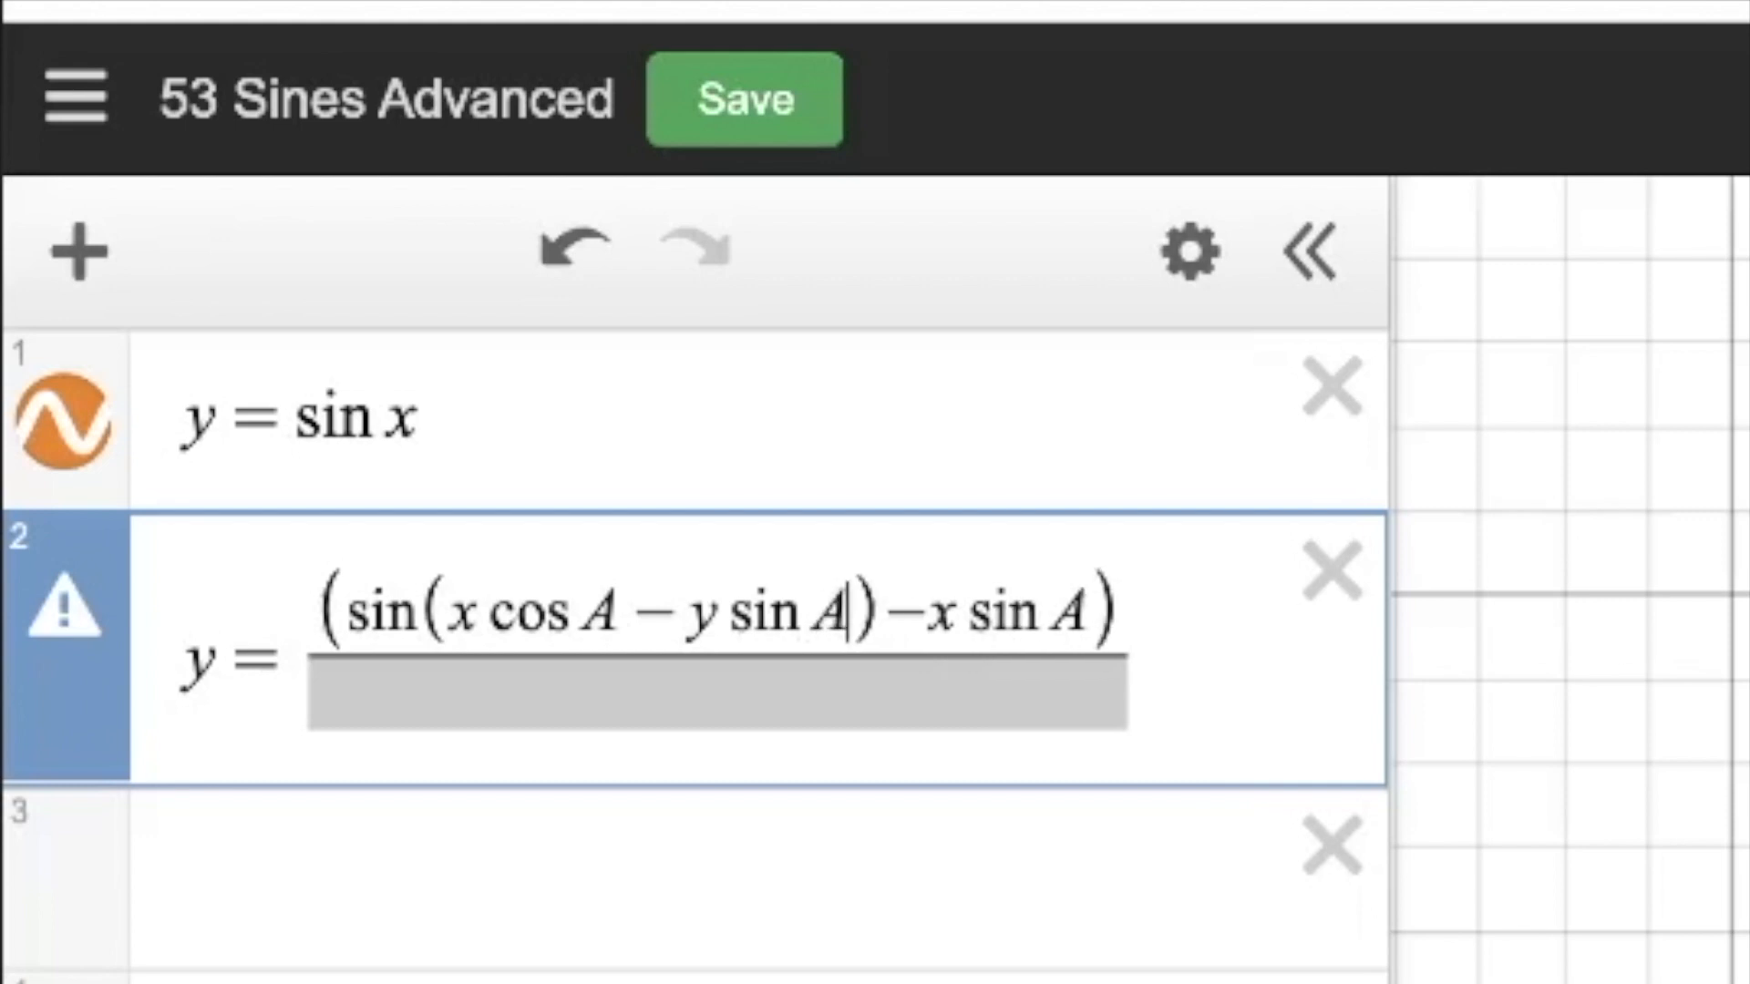
Set the fraction's denominator to cos A and add a slider for A, adjusted to −1.9.
{"action": "left_click", "coordinate": [697, 709]}
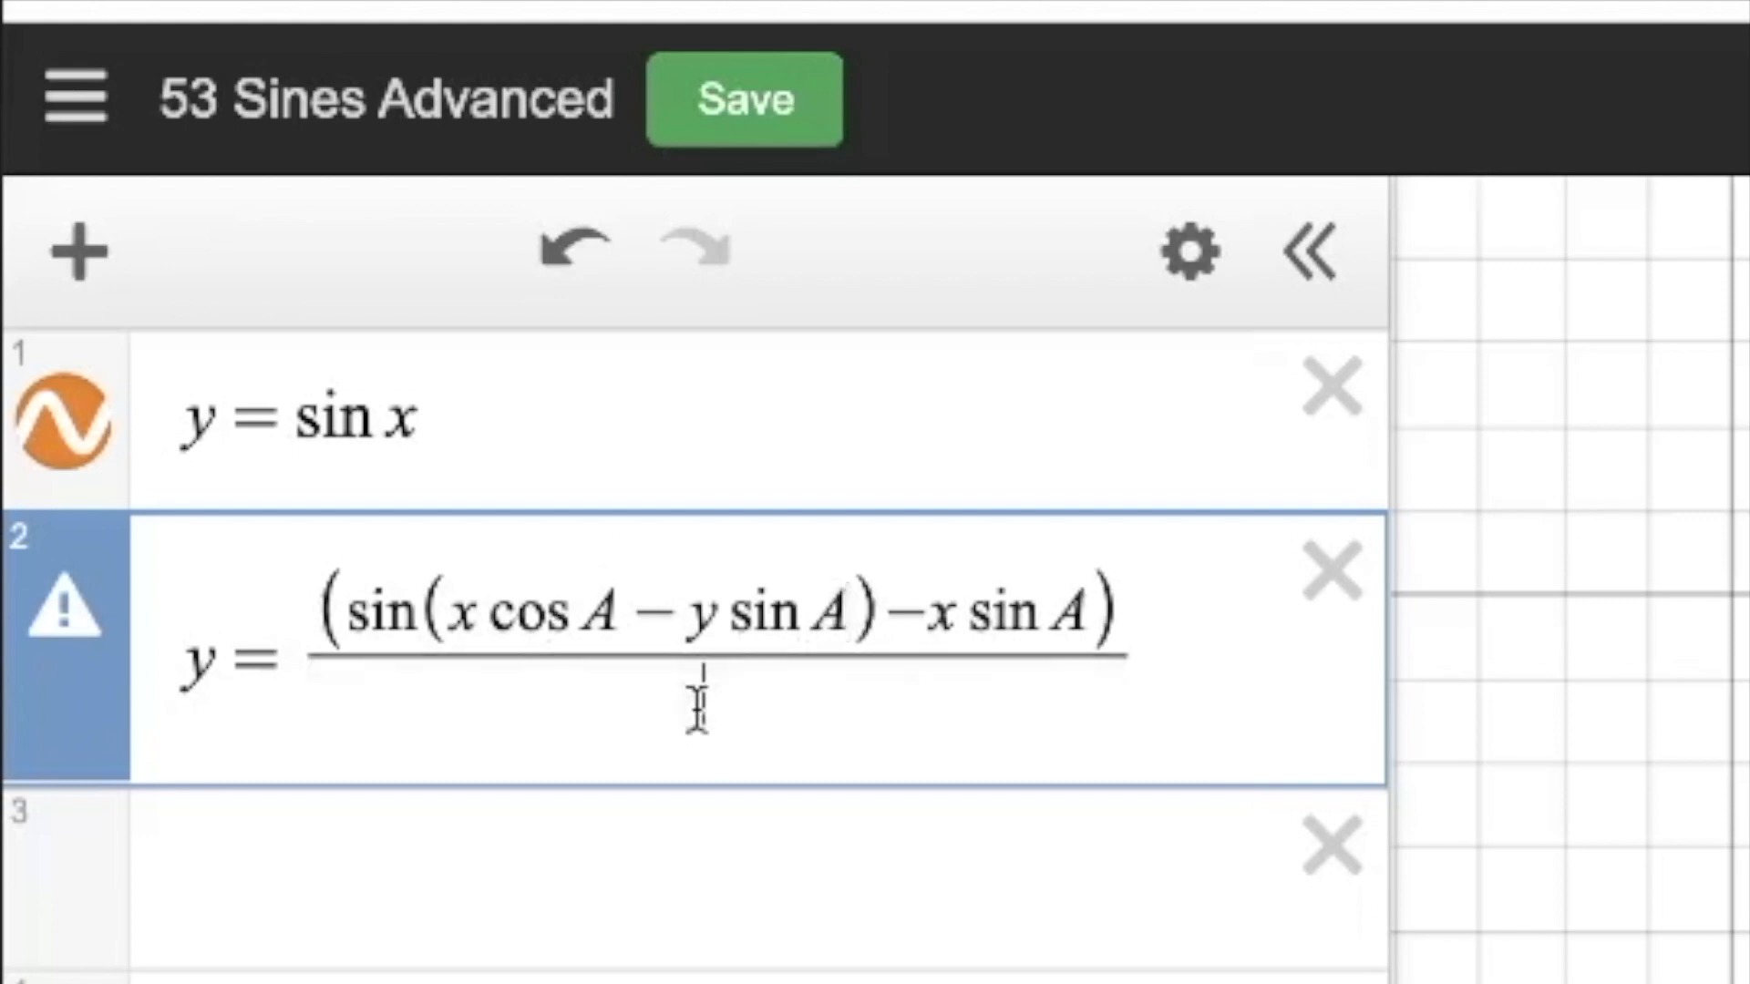
{"action": "type", "text": "cos A"}
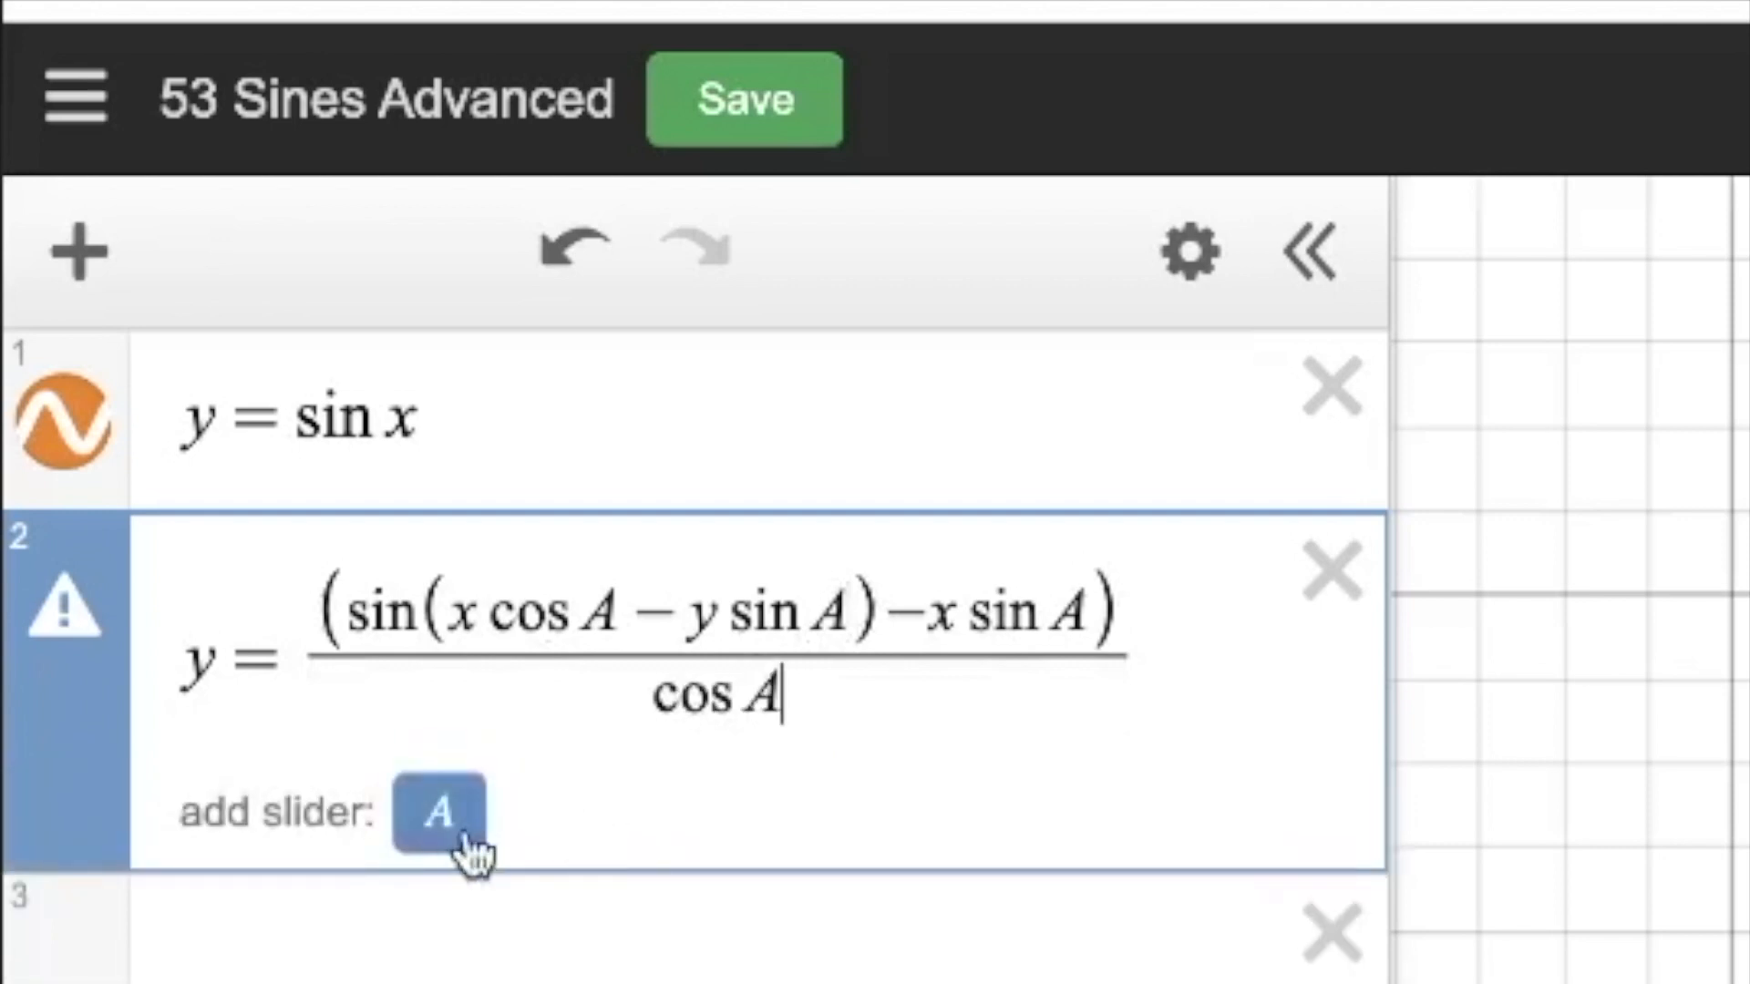
{"action": "left_click", "coordinate": [437, 816]}
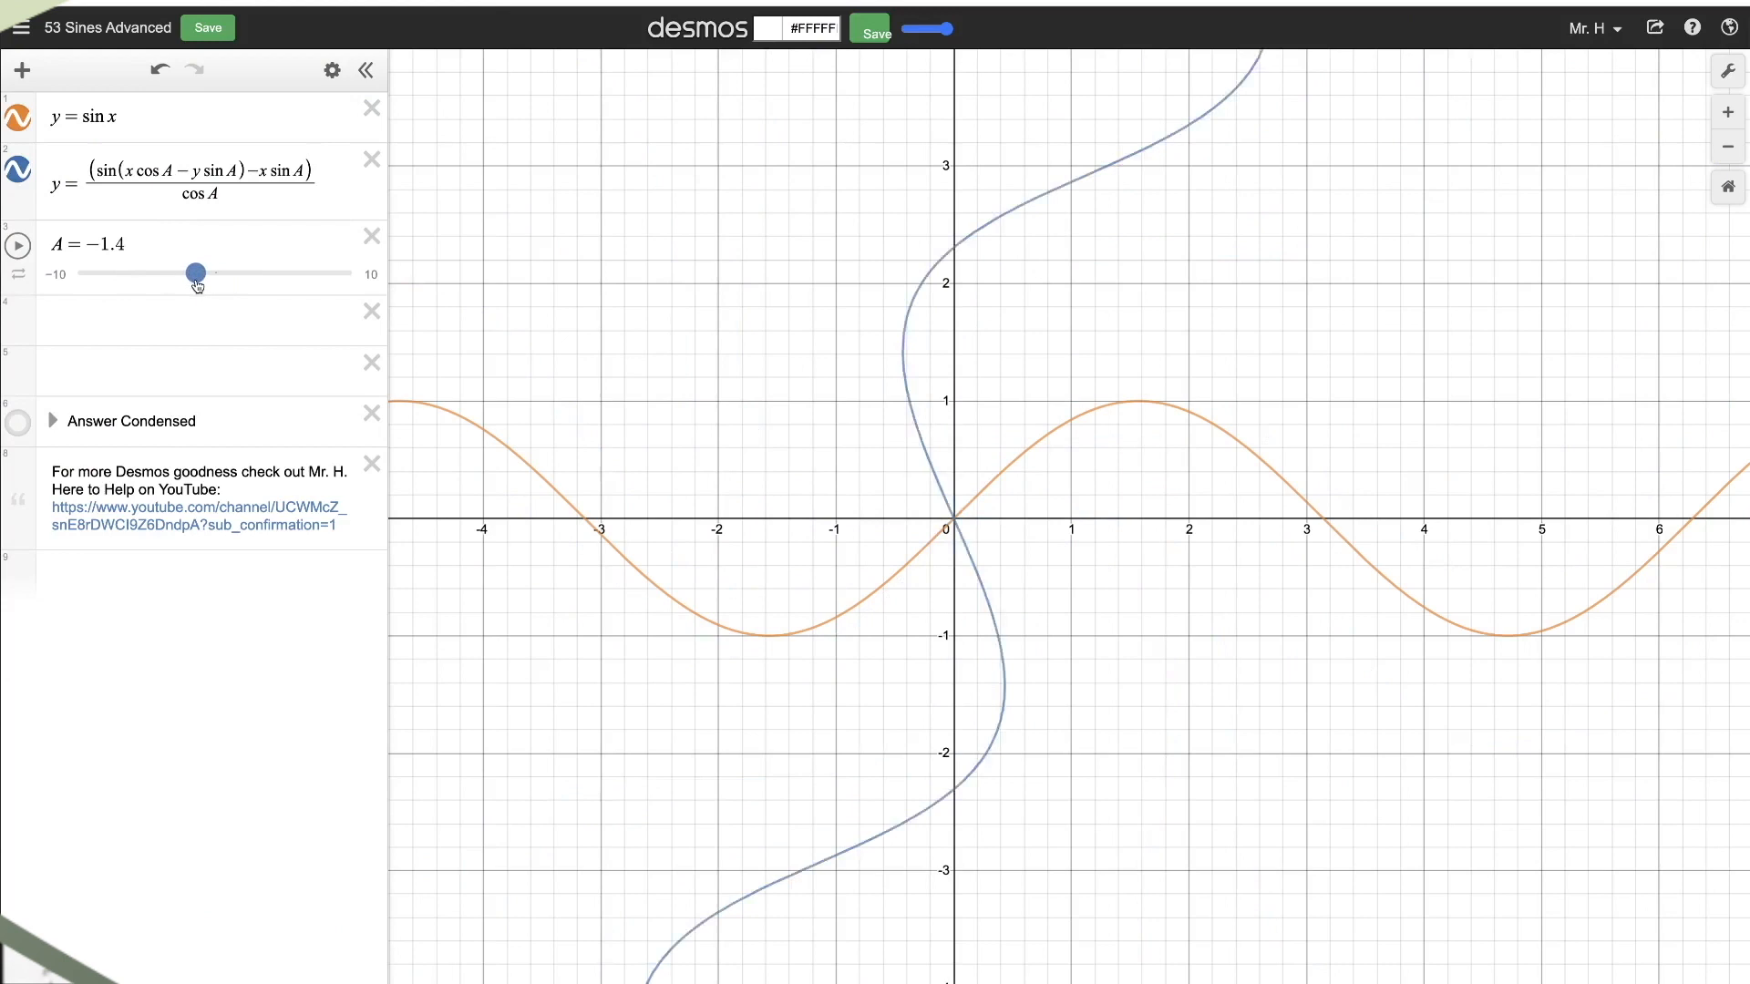
{"action": "mouse_move", "coordinate": [195, 283]}
{"action": "left_mouse_down"}
{"action": "mouse_move", "coordinate": [253, 290]}
{"action": "mouse_move", "coordinate": [161, 289]}
{"action": "mouse_move", "coordinate": [245, 290]}
{"action": "mouse_move", "coordinate": [189, 290]}
{"action": "left_mouse_up"}
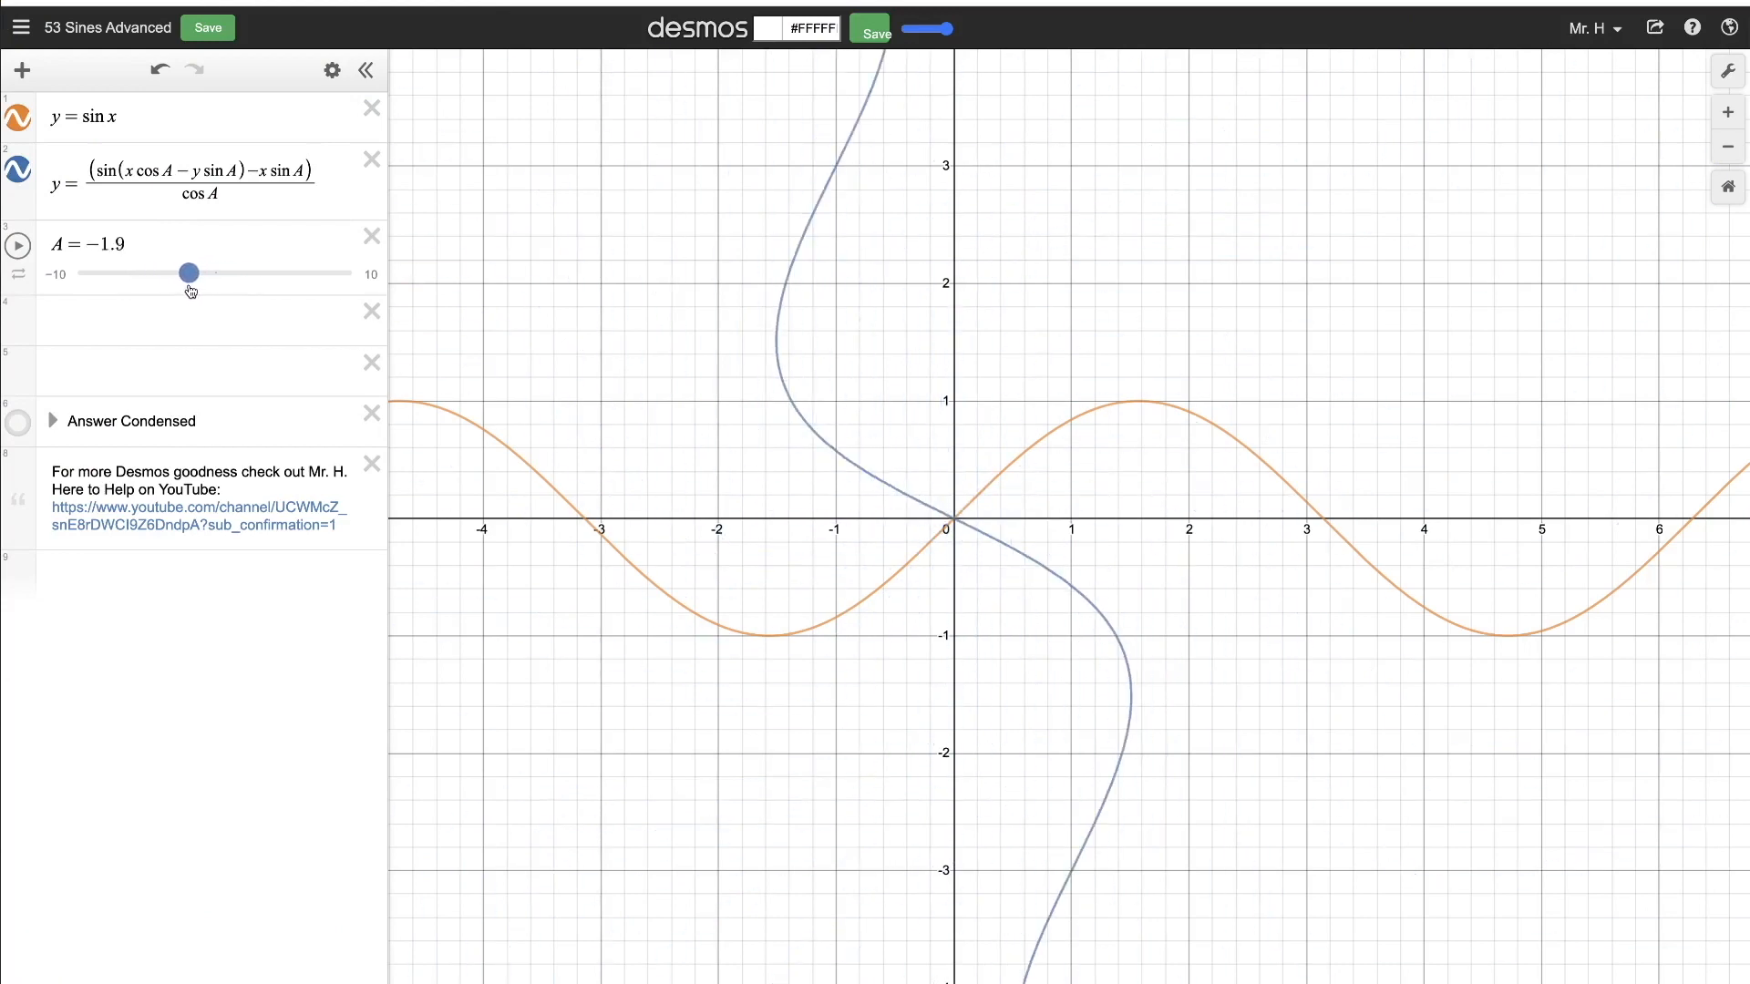
Replace sin with cos in the first equation so it reads y = cos x.
{"action": "left_click", "coordinate": [120, 118]}
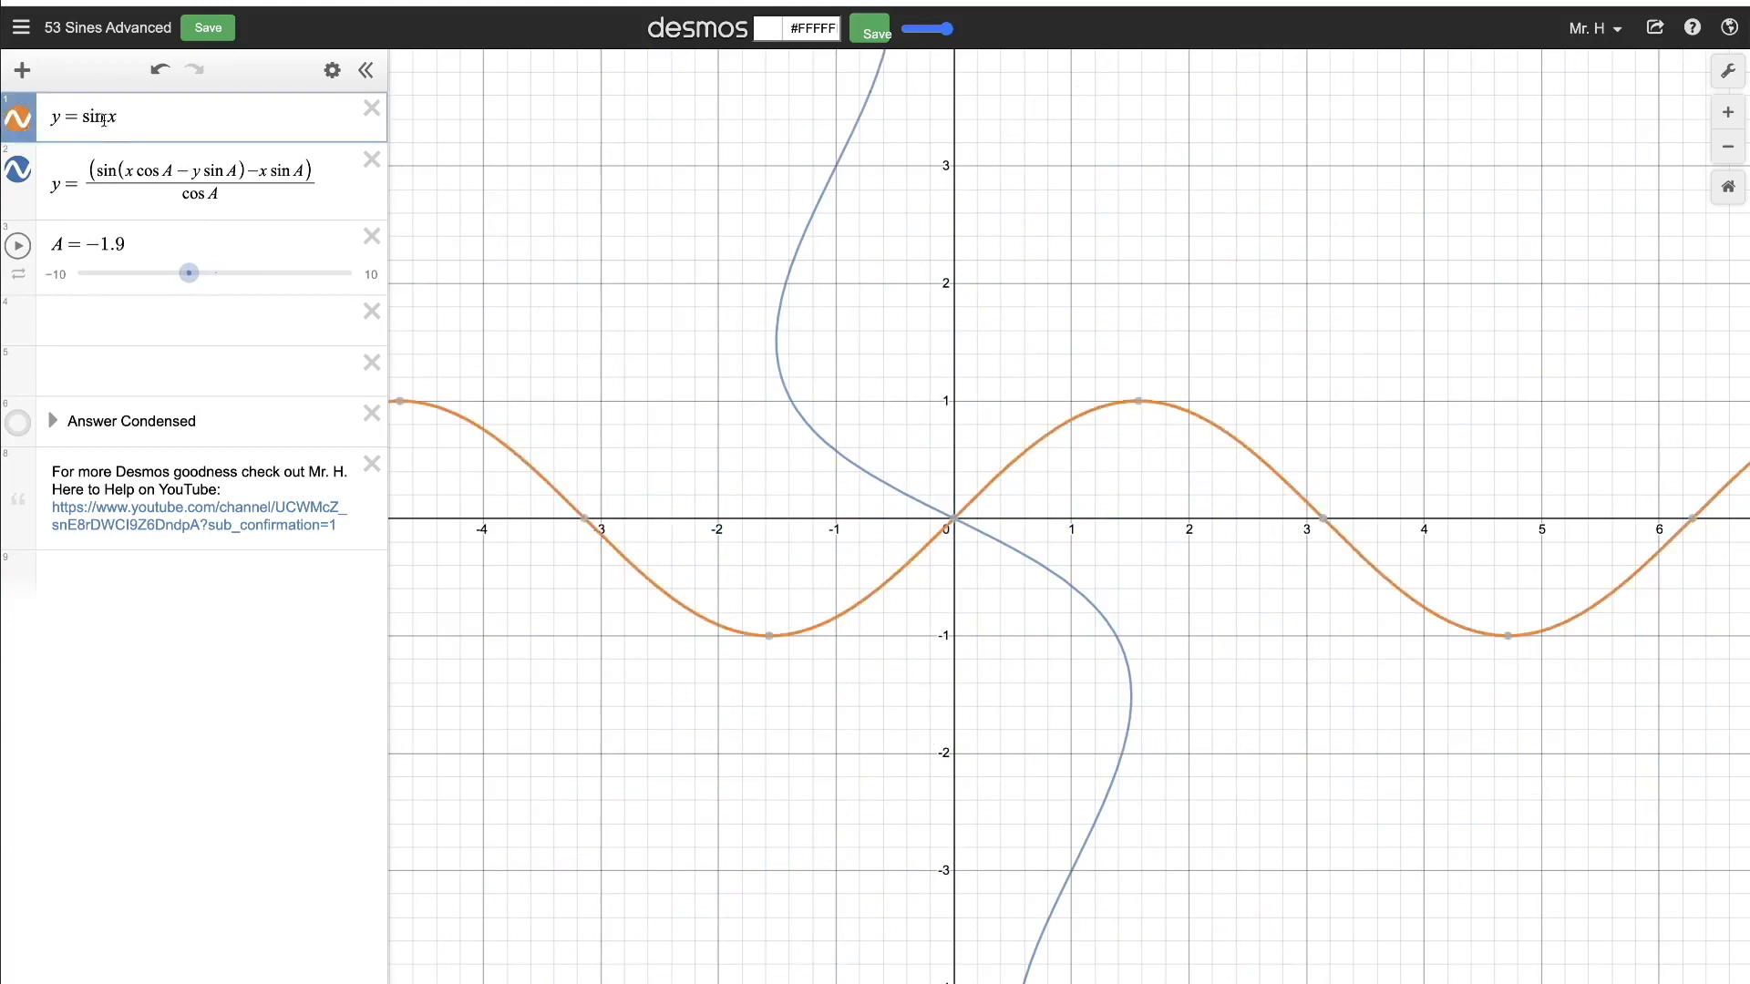
{"action": "left_click_drag", "start_coordinate": [103, 119], "coordinate": [85, 121]}
{"action": "type", "text": "cos"}
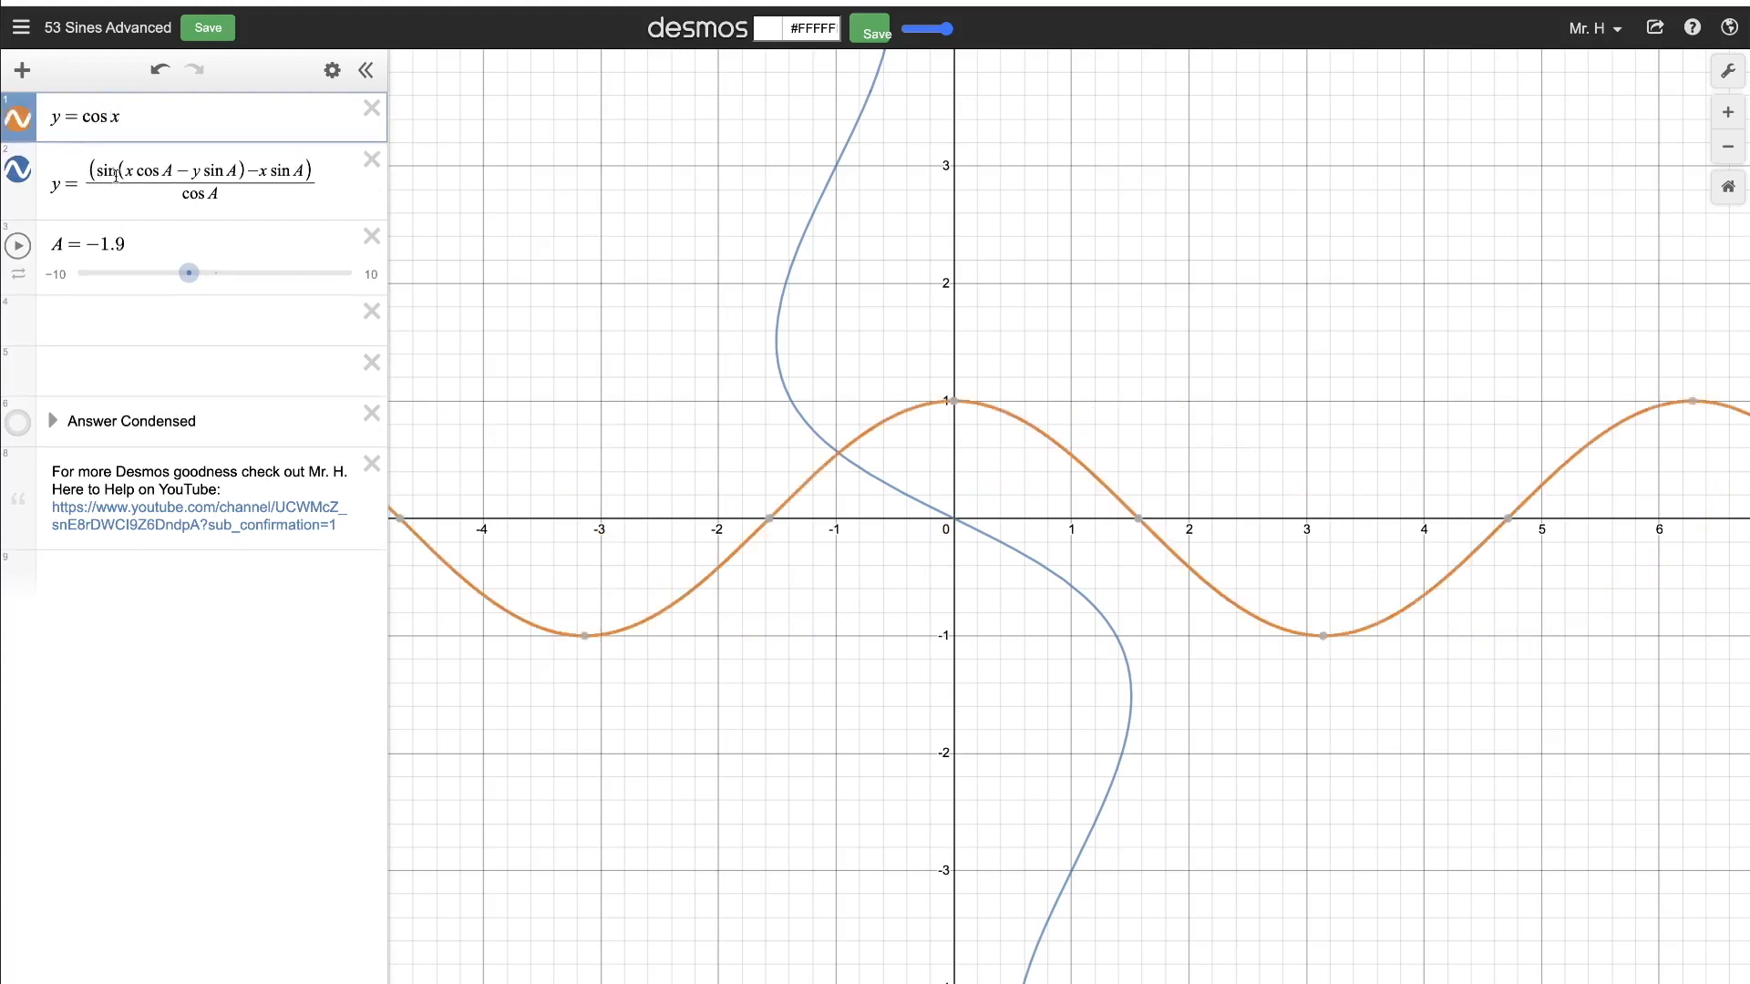
Replace the outer sin with cos in the second equation's numerator and set A to −1.6.
{"action": "left_click_drag", "start_coordinate": [115, 174], "coordinate": [100, 174]}
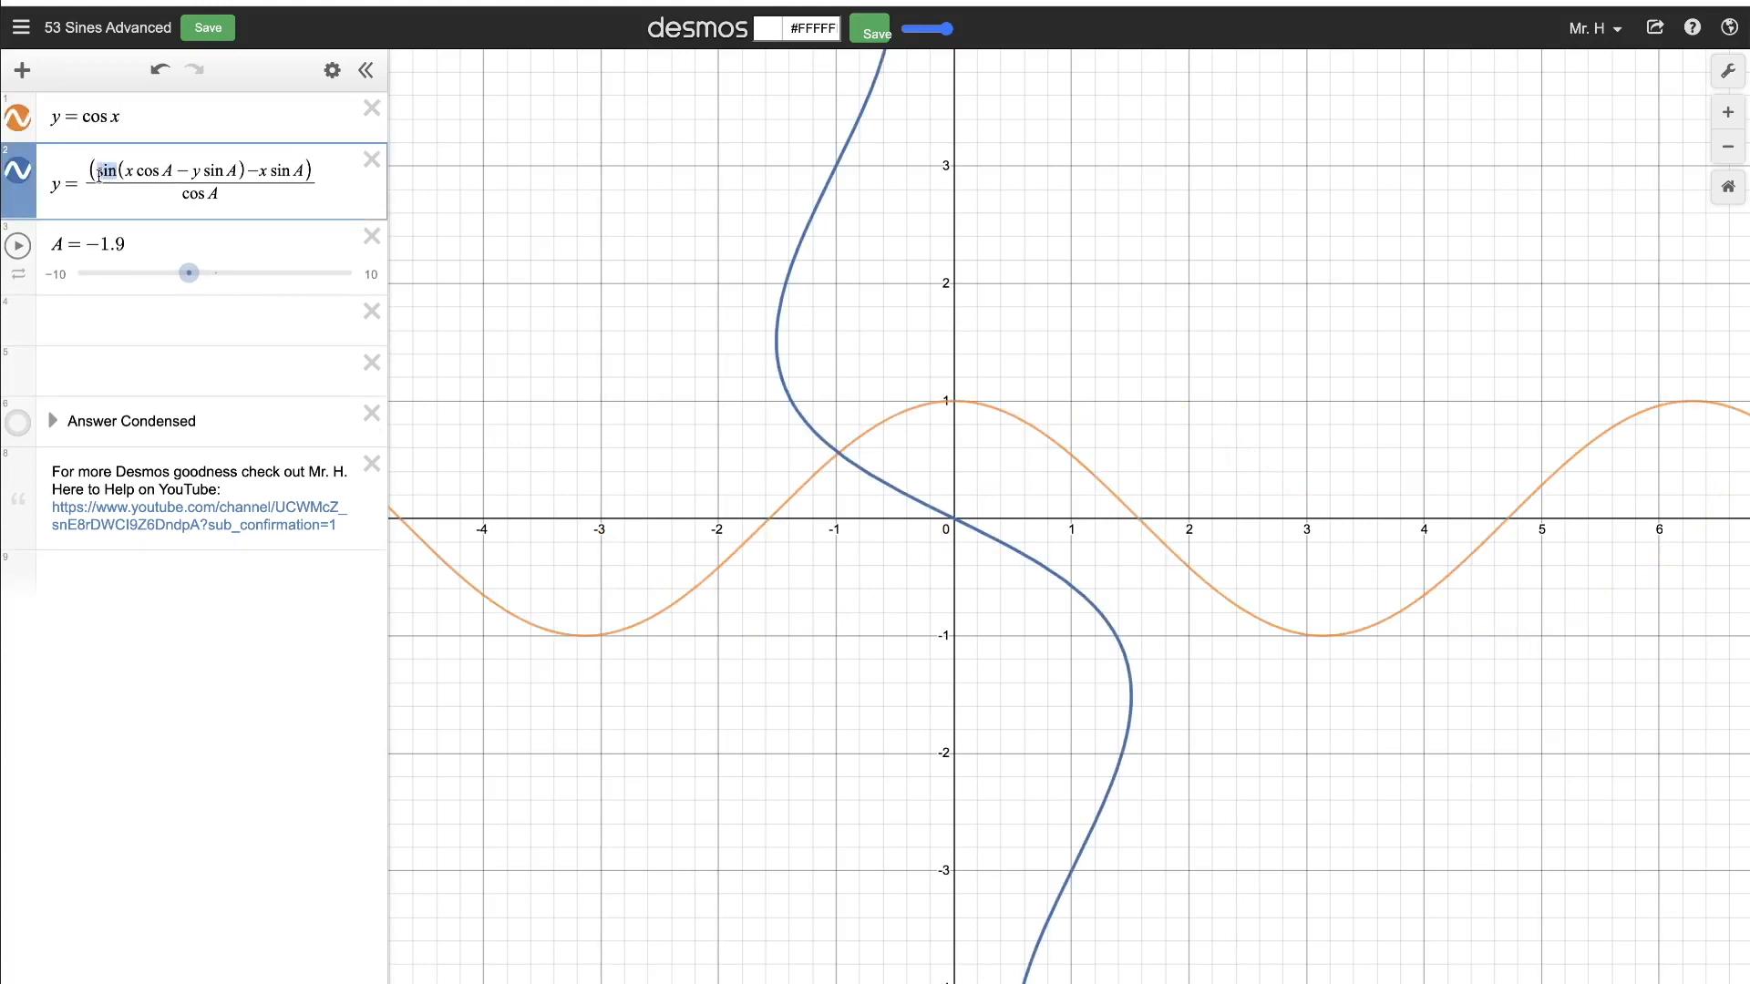
{"action": "type", "text": "cos"}
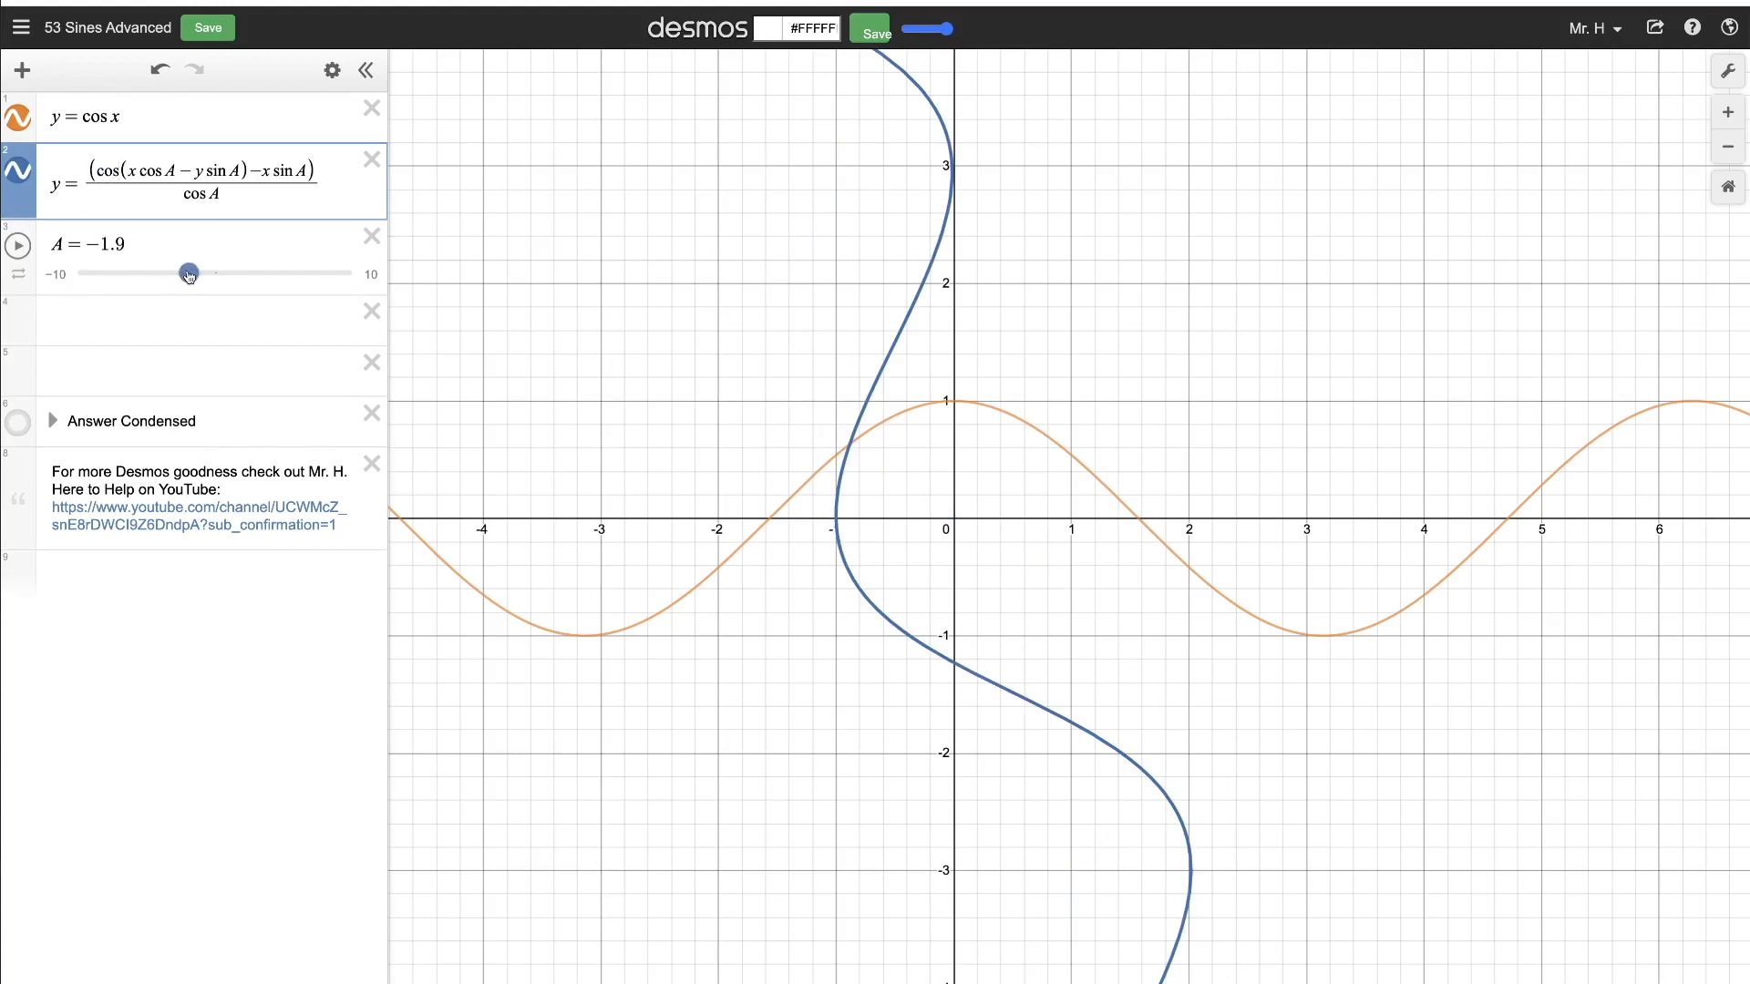
{"action": "mouse_move", "coordinate": [189, 273]}
{"action": "left_mouse_down"}
{"action": "mouse_move", "coordinate": [246, 273]}
{"action": "mouse_move", "coordinate": [194, 286]}
{"action": "left_mouse_up"}
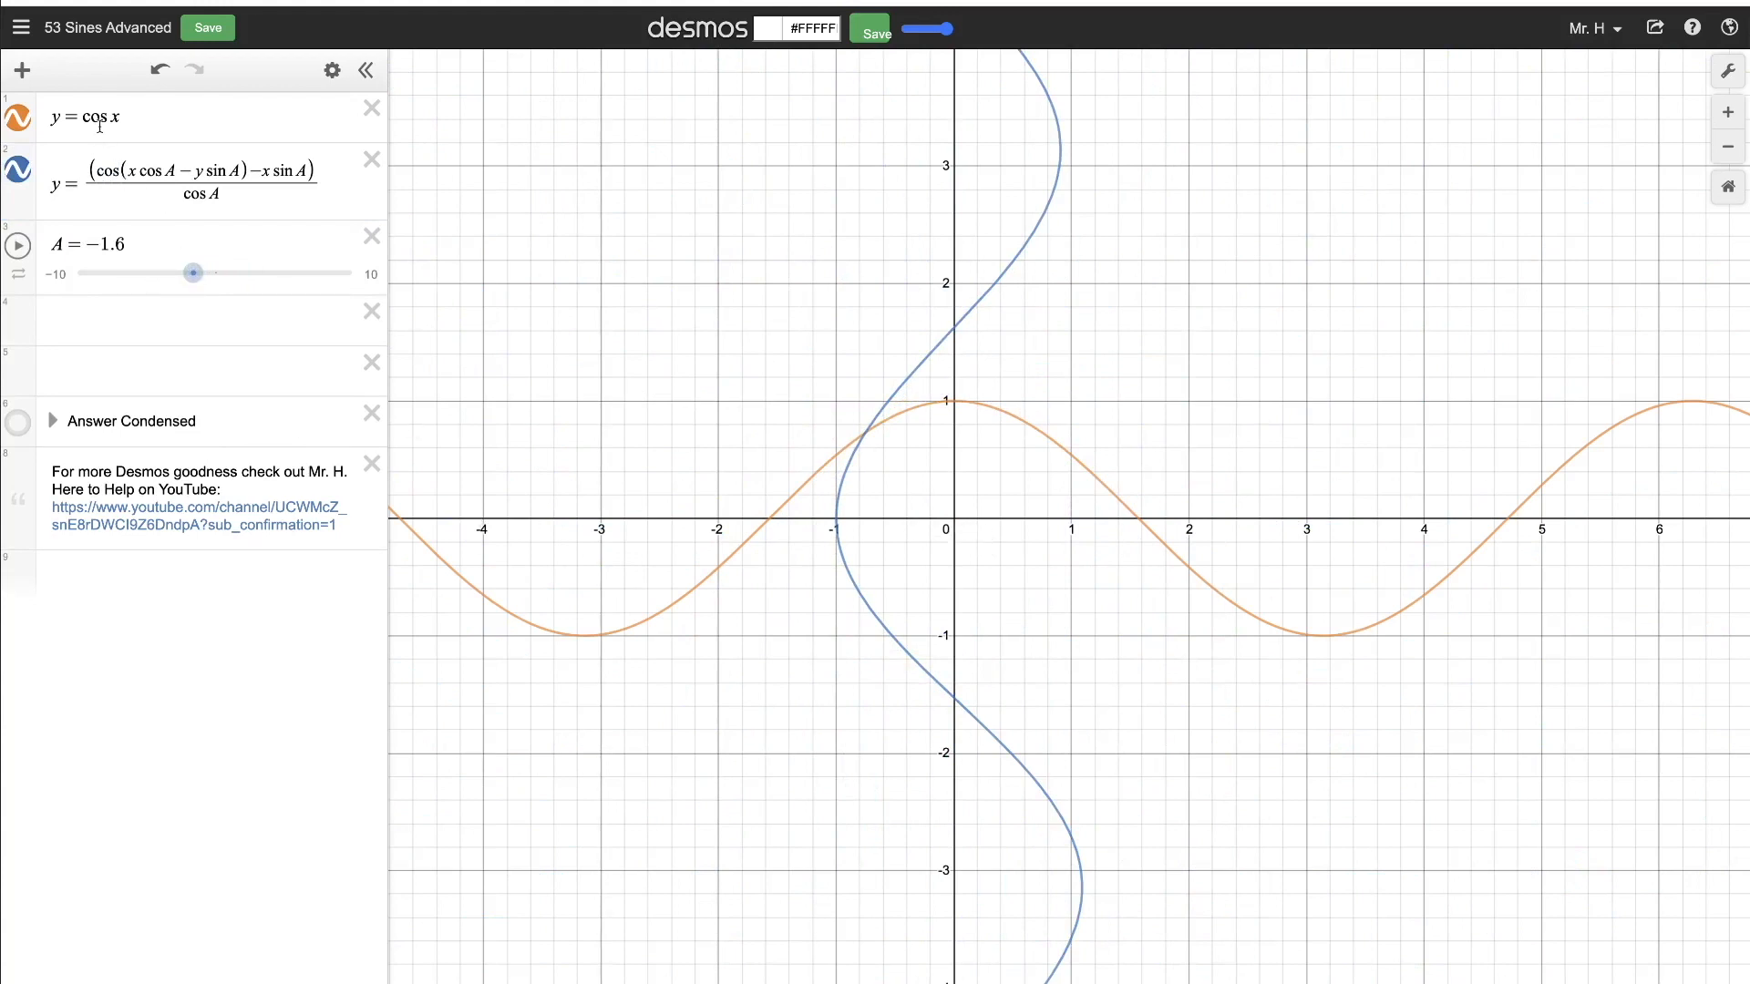
Change the first equation to y = x².
{"action": "left_click_drag", "start_coordinate": [108, 117], "coordinate": [91, 119]}
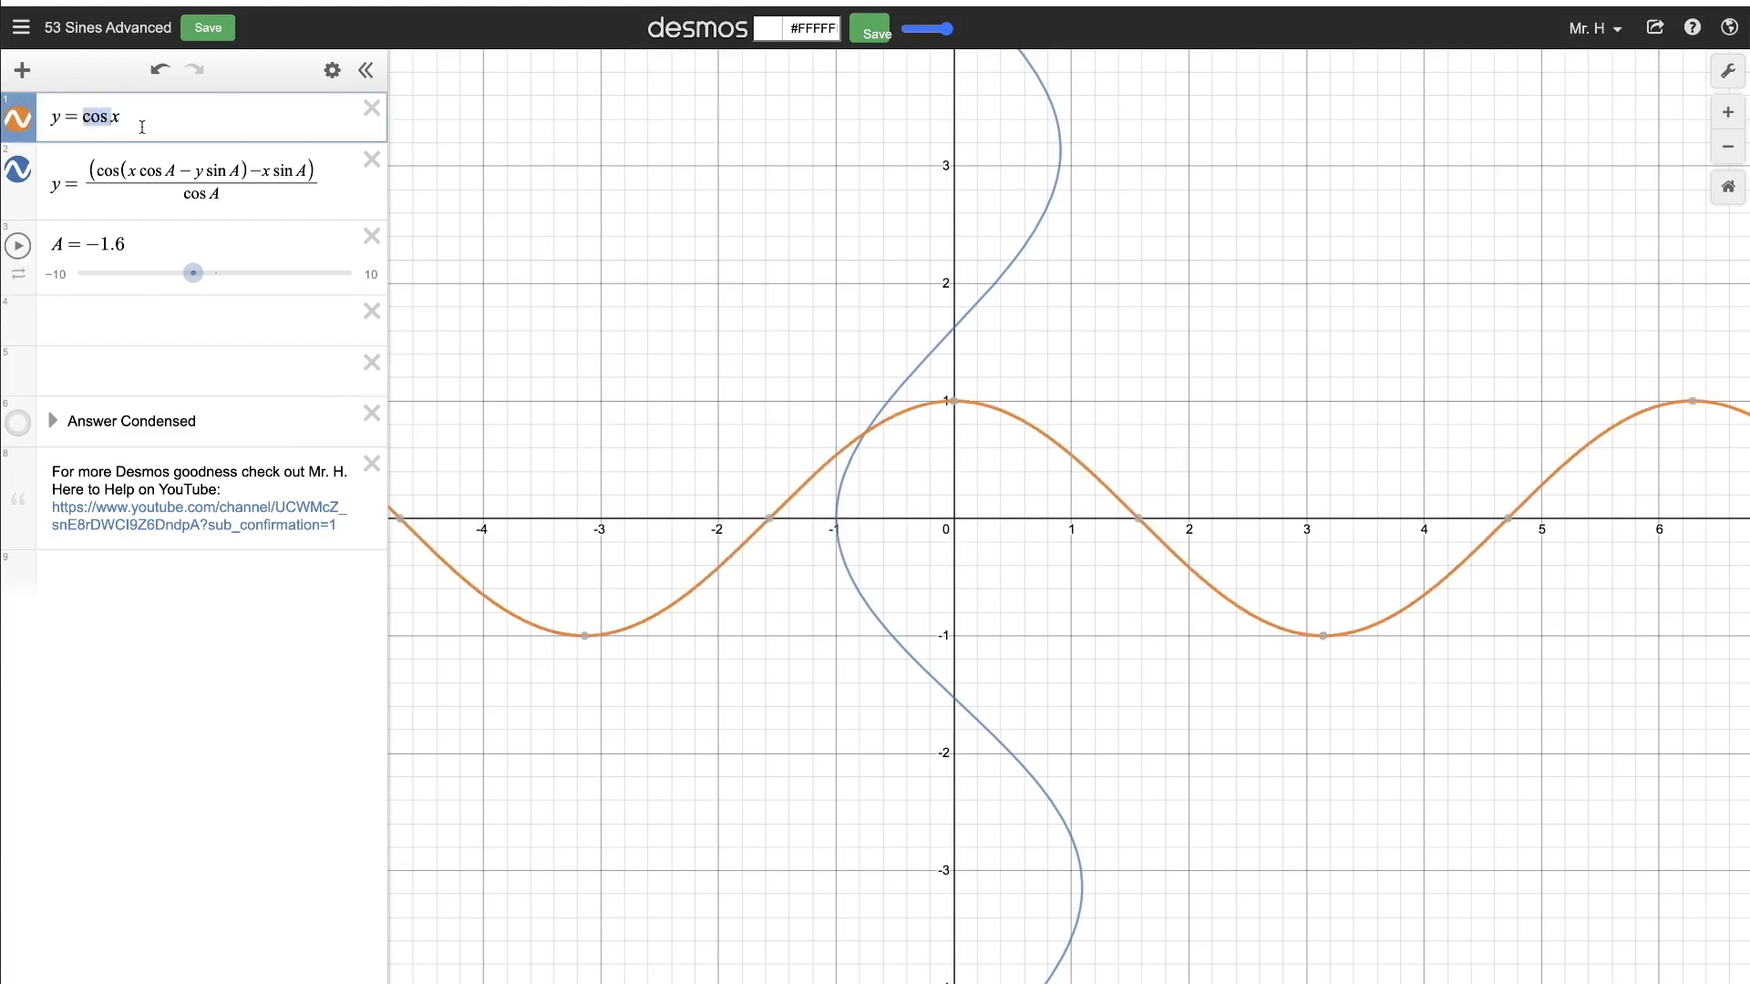
{"action": "key", "text": "BackSpace"}
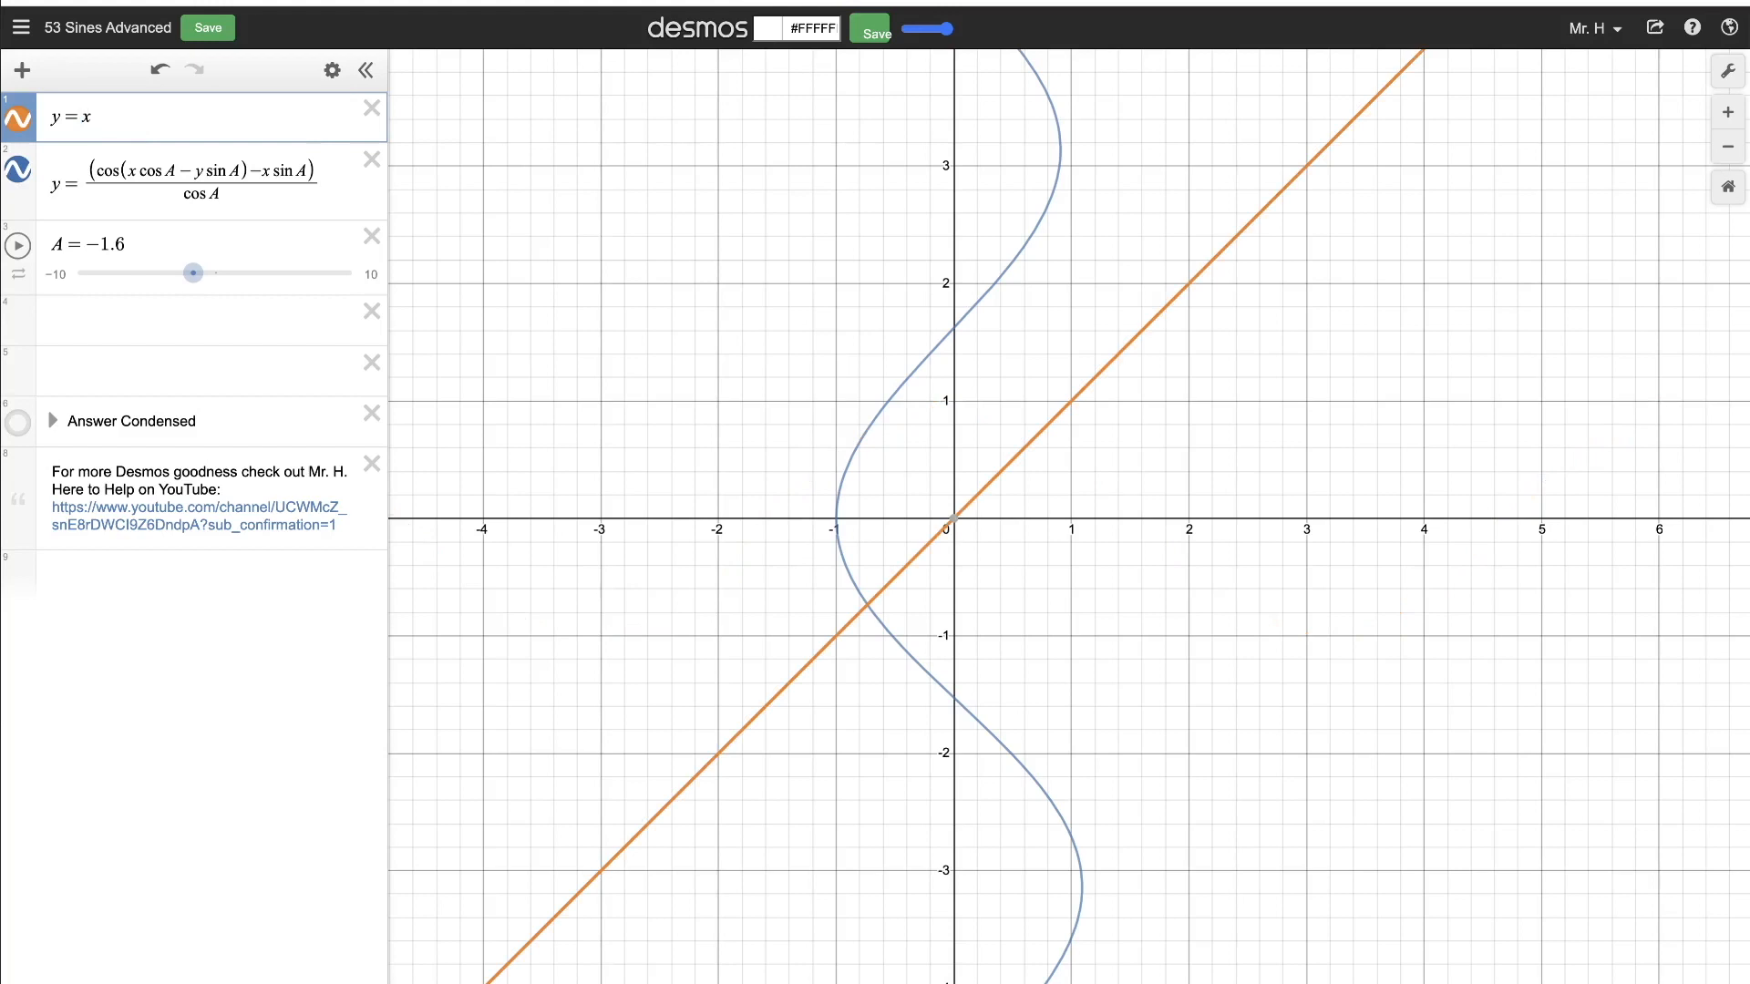
{"action": "type", "text": "^2"}
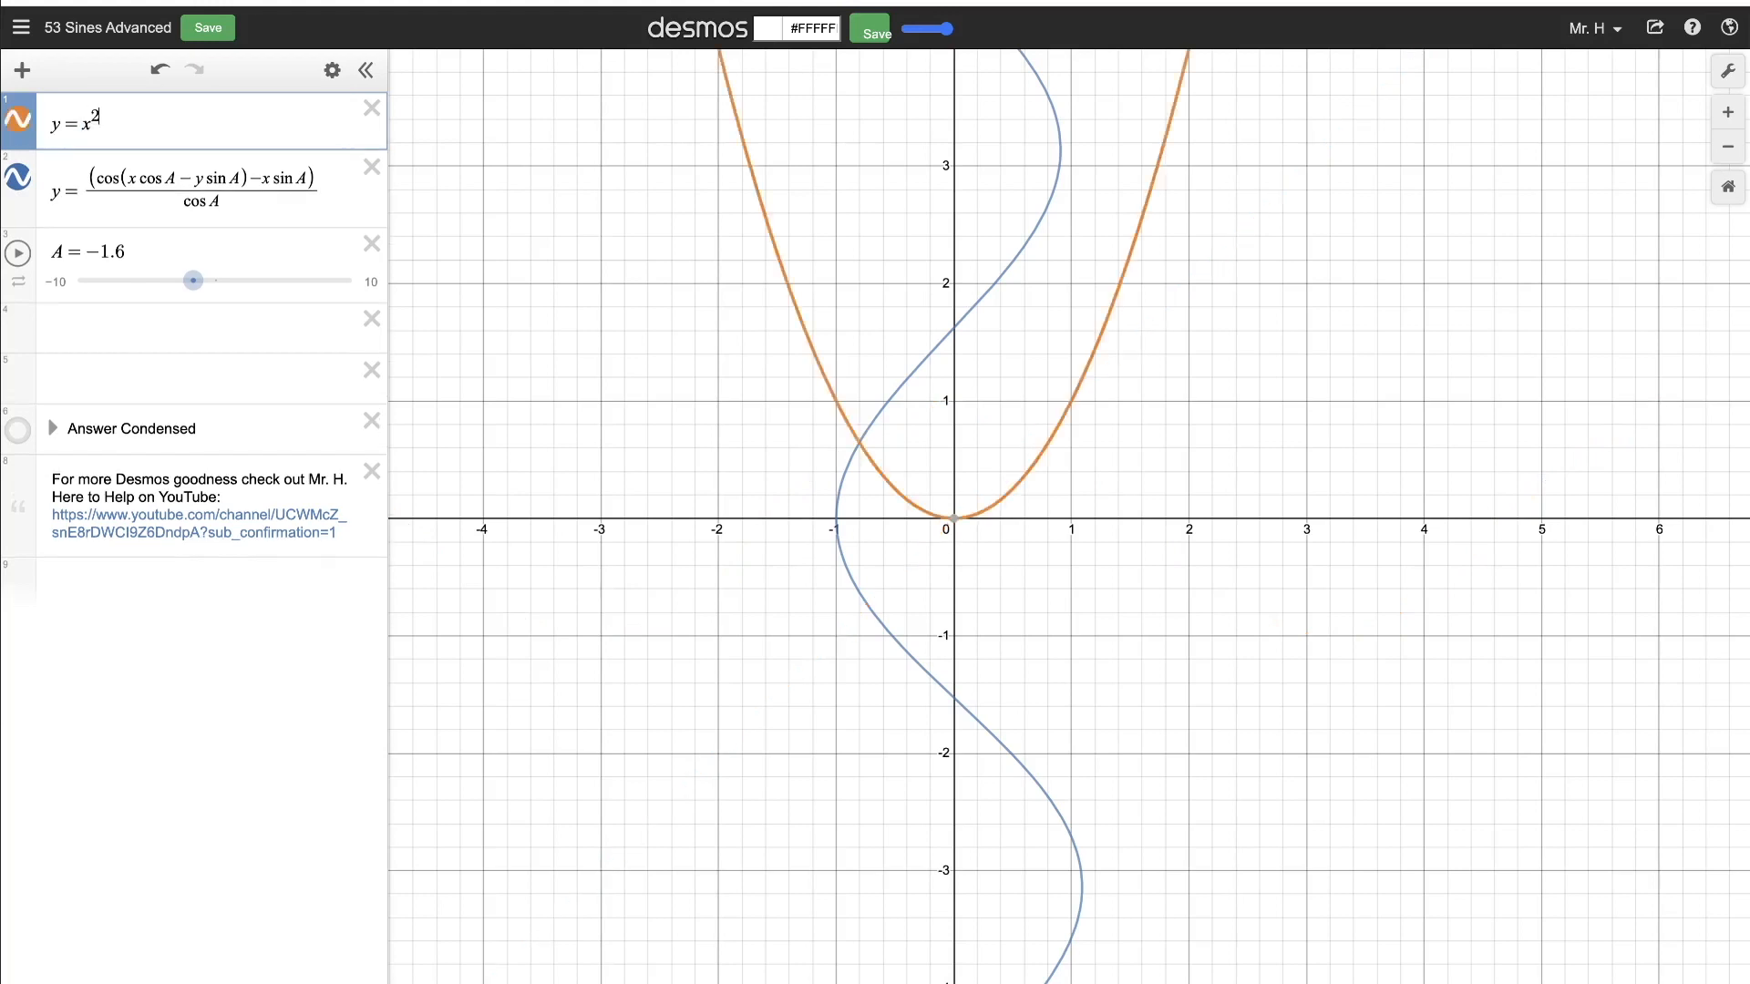
Remove the outer cos from the second equation, square (x cos A − y sin A) instead, and set A to 0.5.
{"action": "left_click", "coordinate": [122, 181]}
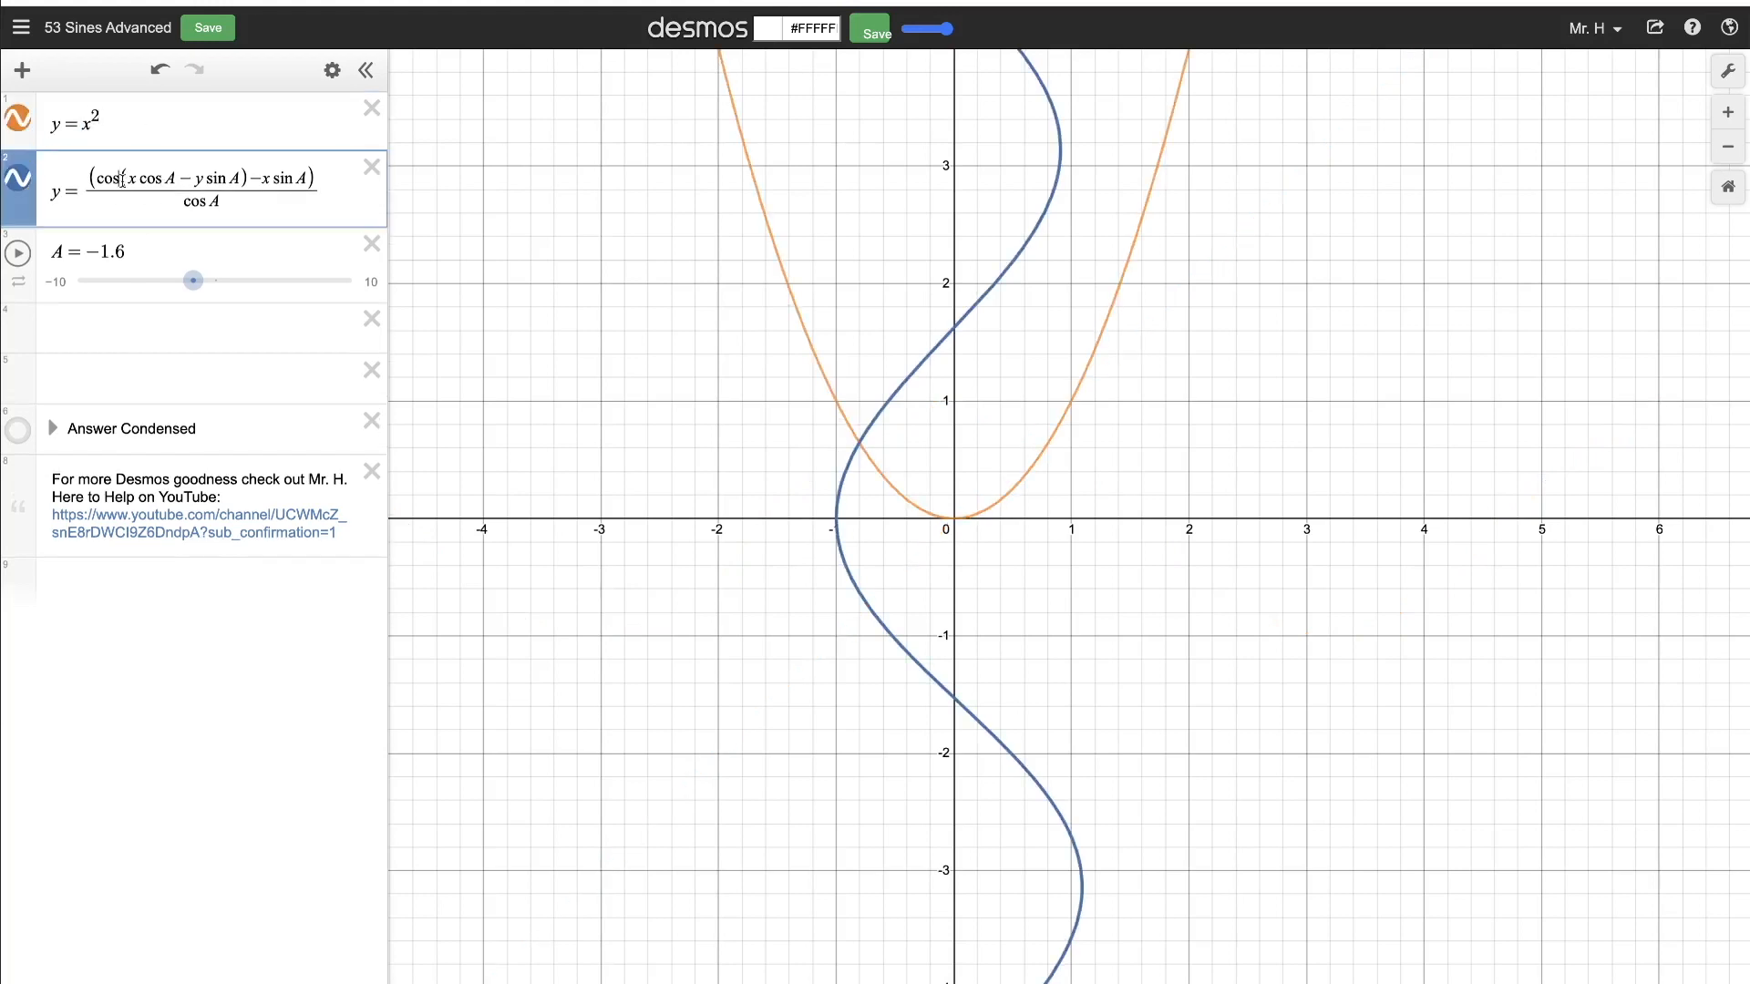
{"action": "key", "text": "BackSpace"}
{"action": "key", "text": "BackSpace"}
{"action": "key", "text": "BackSpace"}
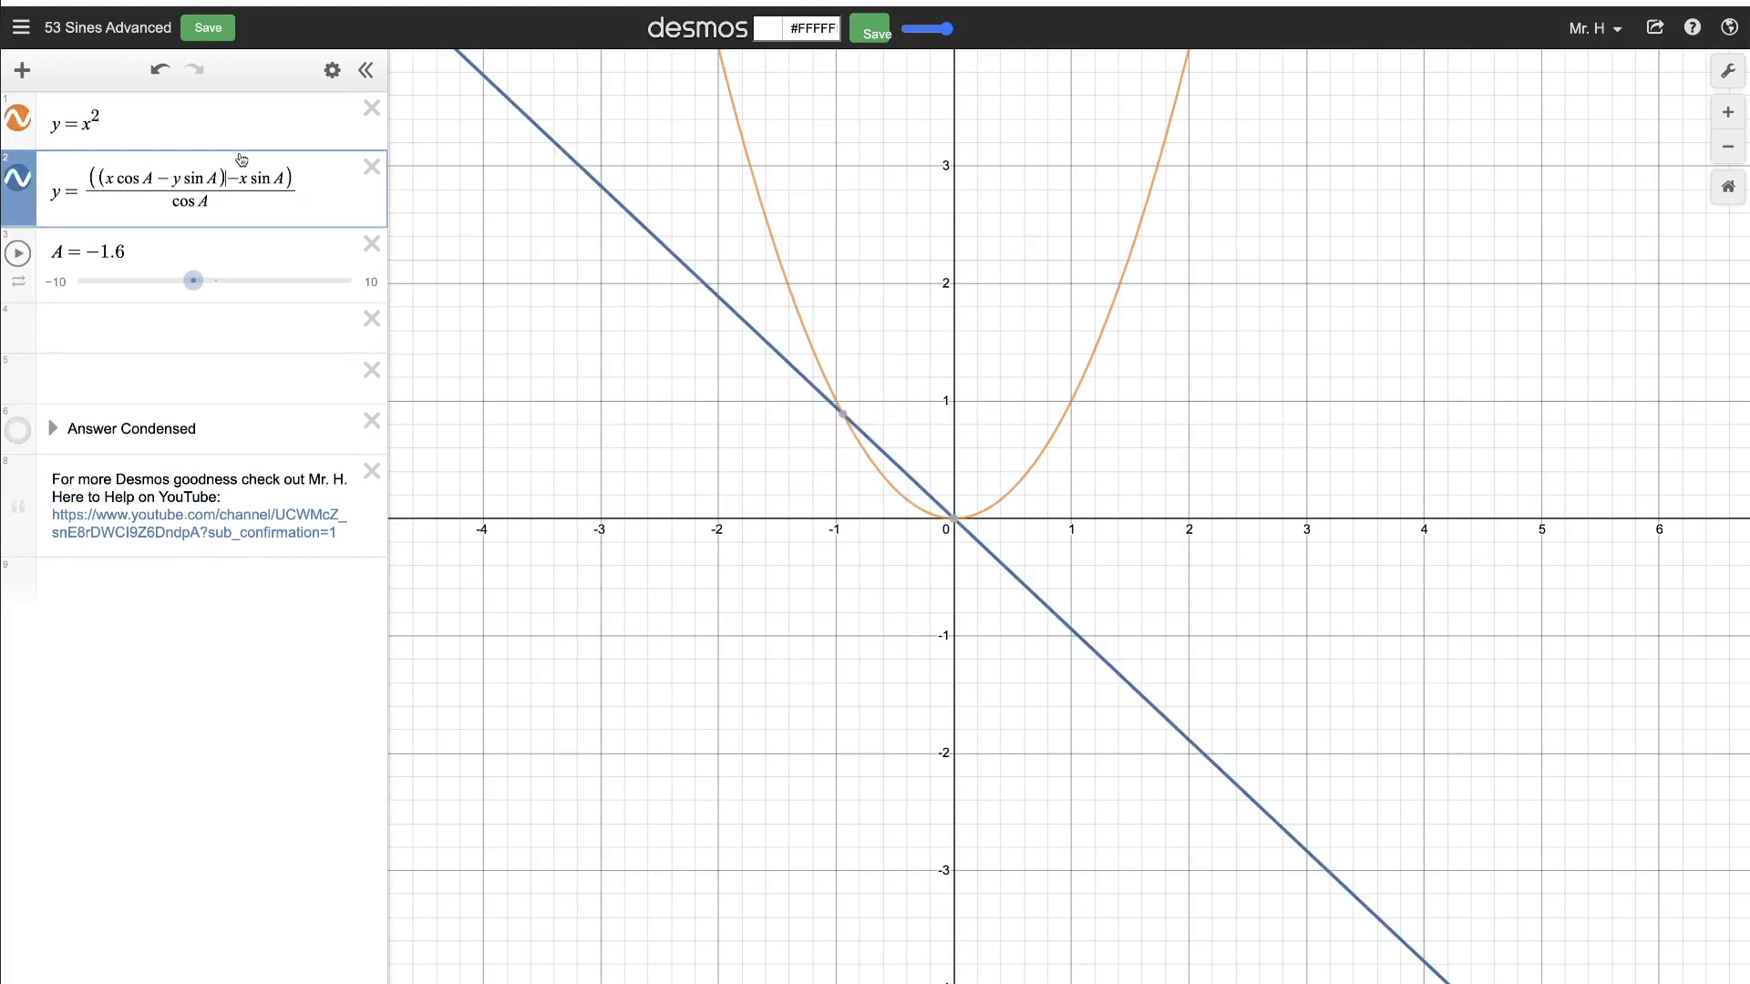
{"action": "type", "text": "^2"}
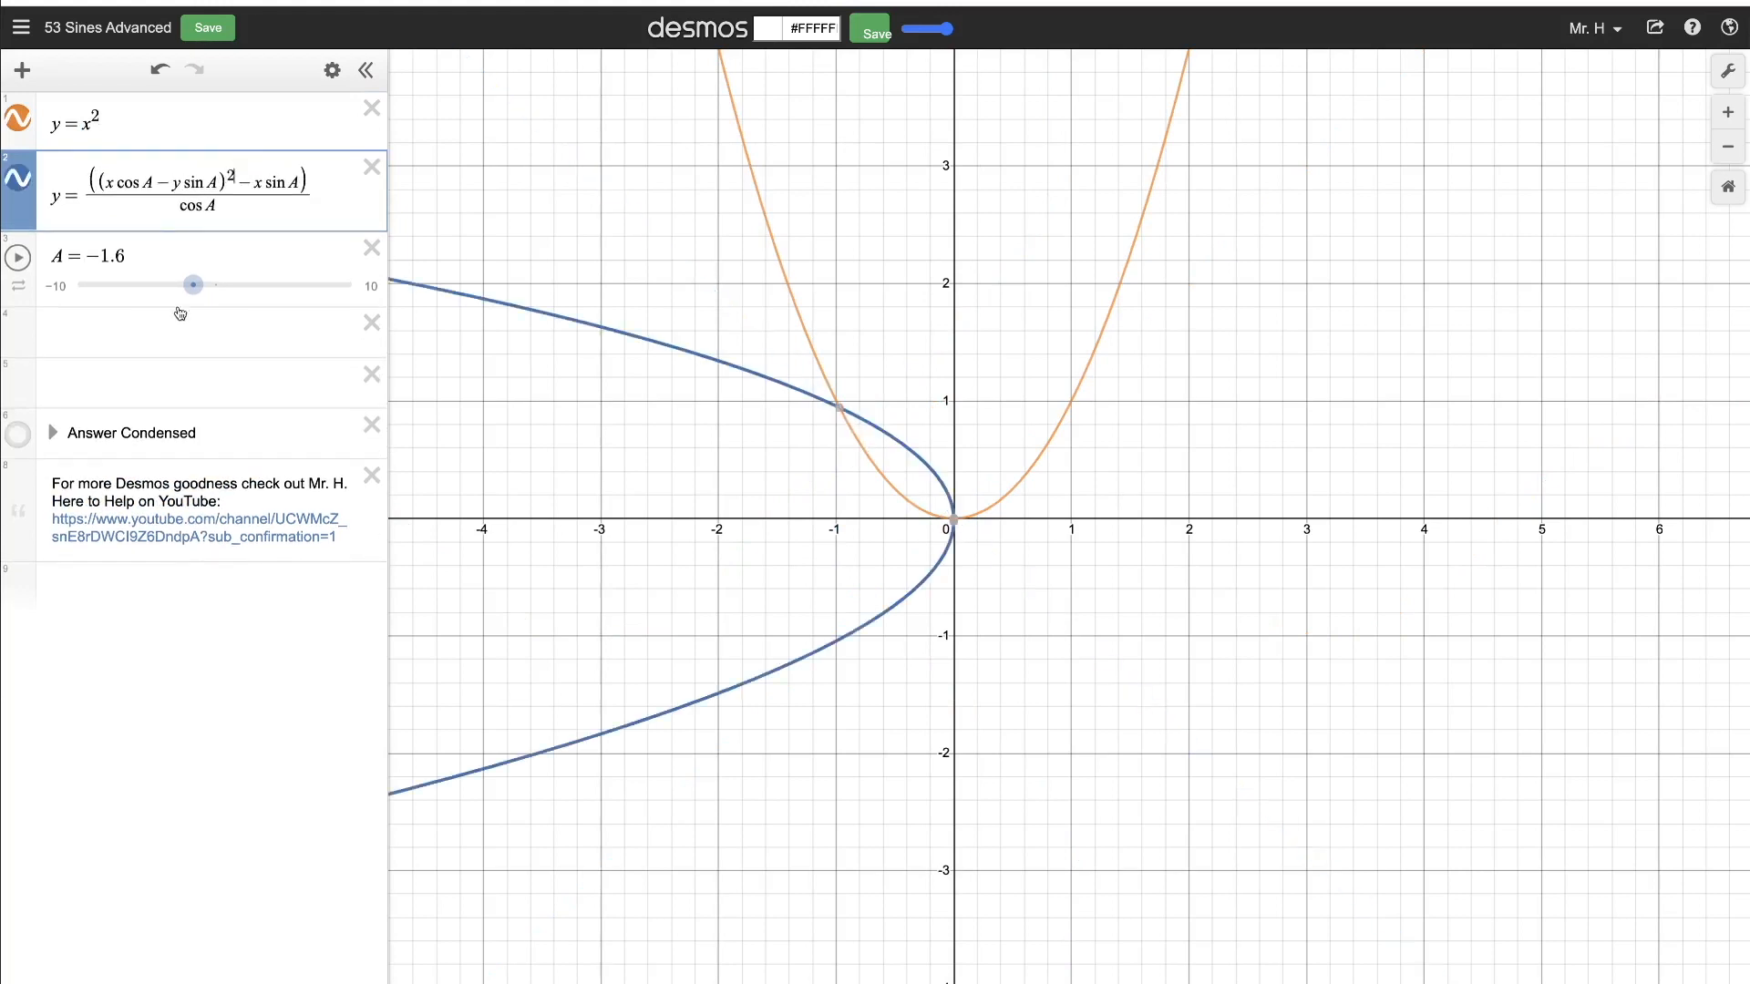
{"action": "mouse_move", "coordinate": [194, 285]}
{"action": "left_mouse_down"}
{"action": "mouse_move", "coordinate": [260, 286]}
{"action": "mouse_move", "coordinate": [161, 285]}
{"action": "mouse_move", "coordinate": [222, 285]}
{"action": "left_mouse_up"}
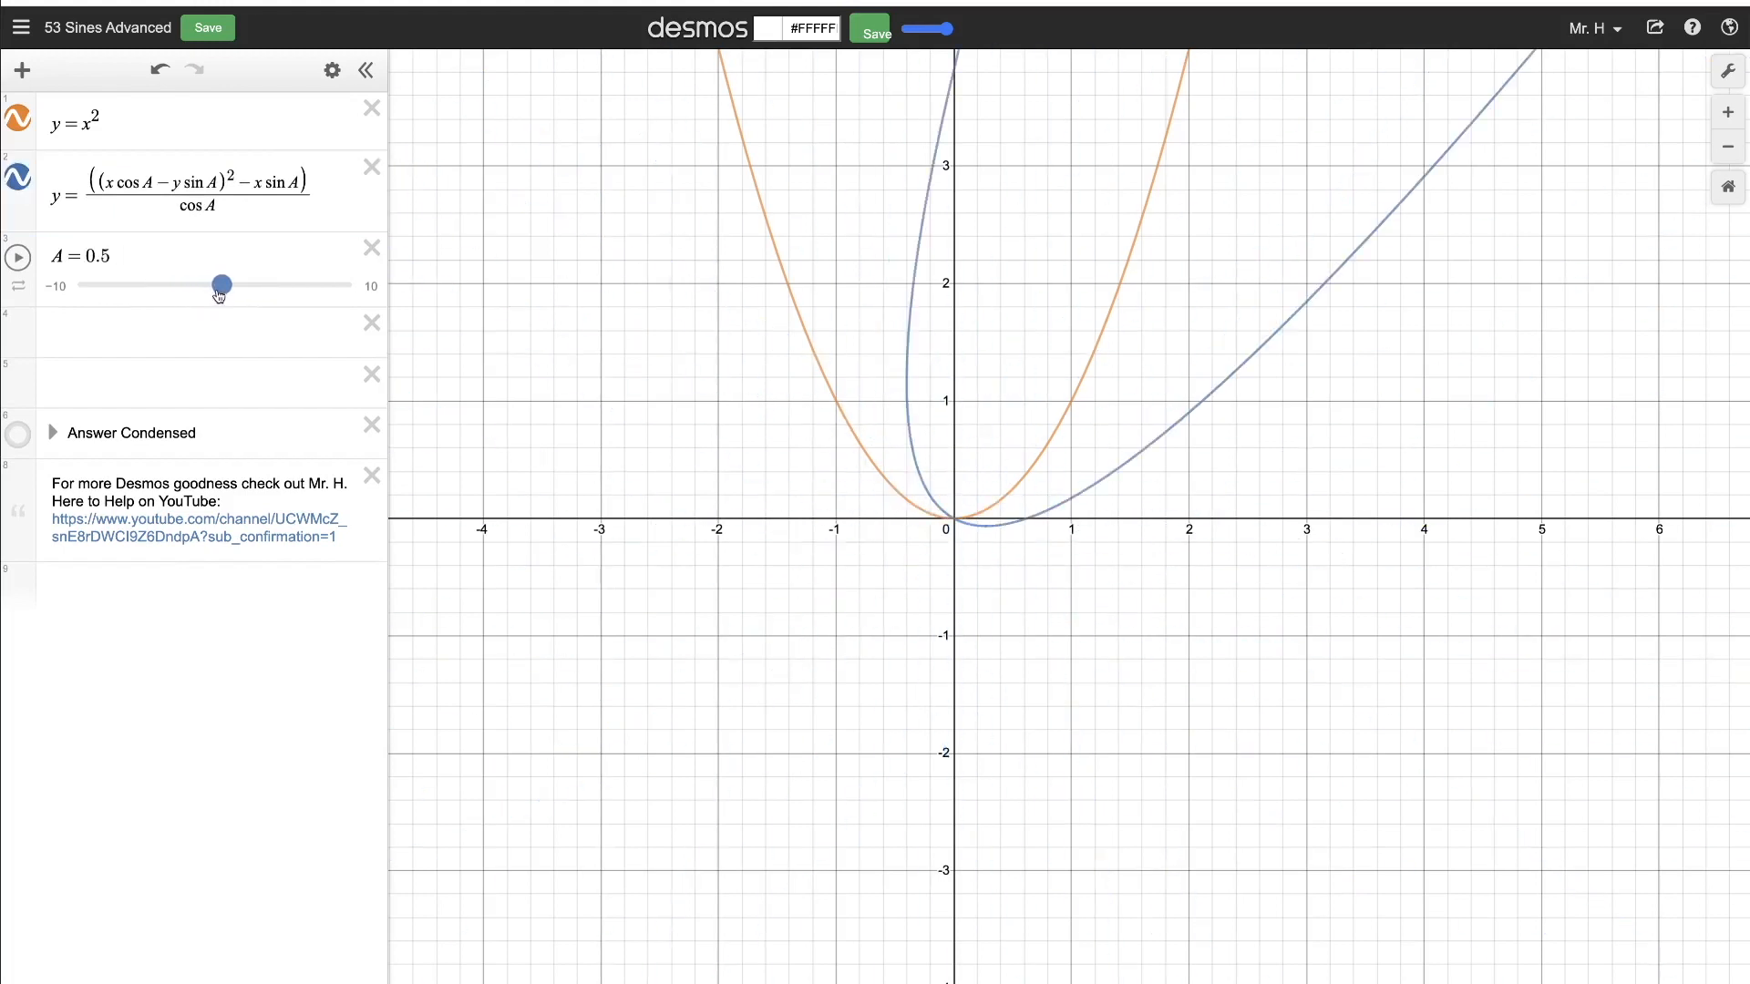
Remove the square from (x cos A − y sin A) in the second equation and apply sin to that parenthesis instead.
{"action": "left_click", "coordinate": [232, 178]}
{"action": "key", "text": "BackSpace"}
{"action": "key", "text": "BackSpace"}
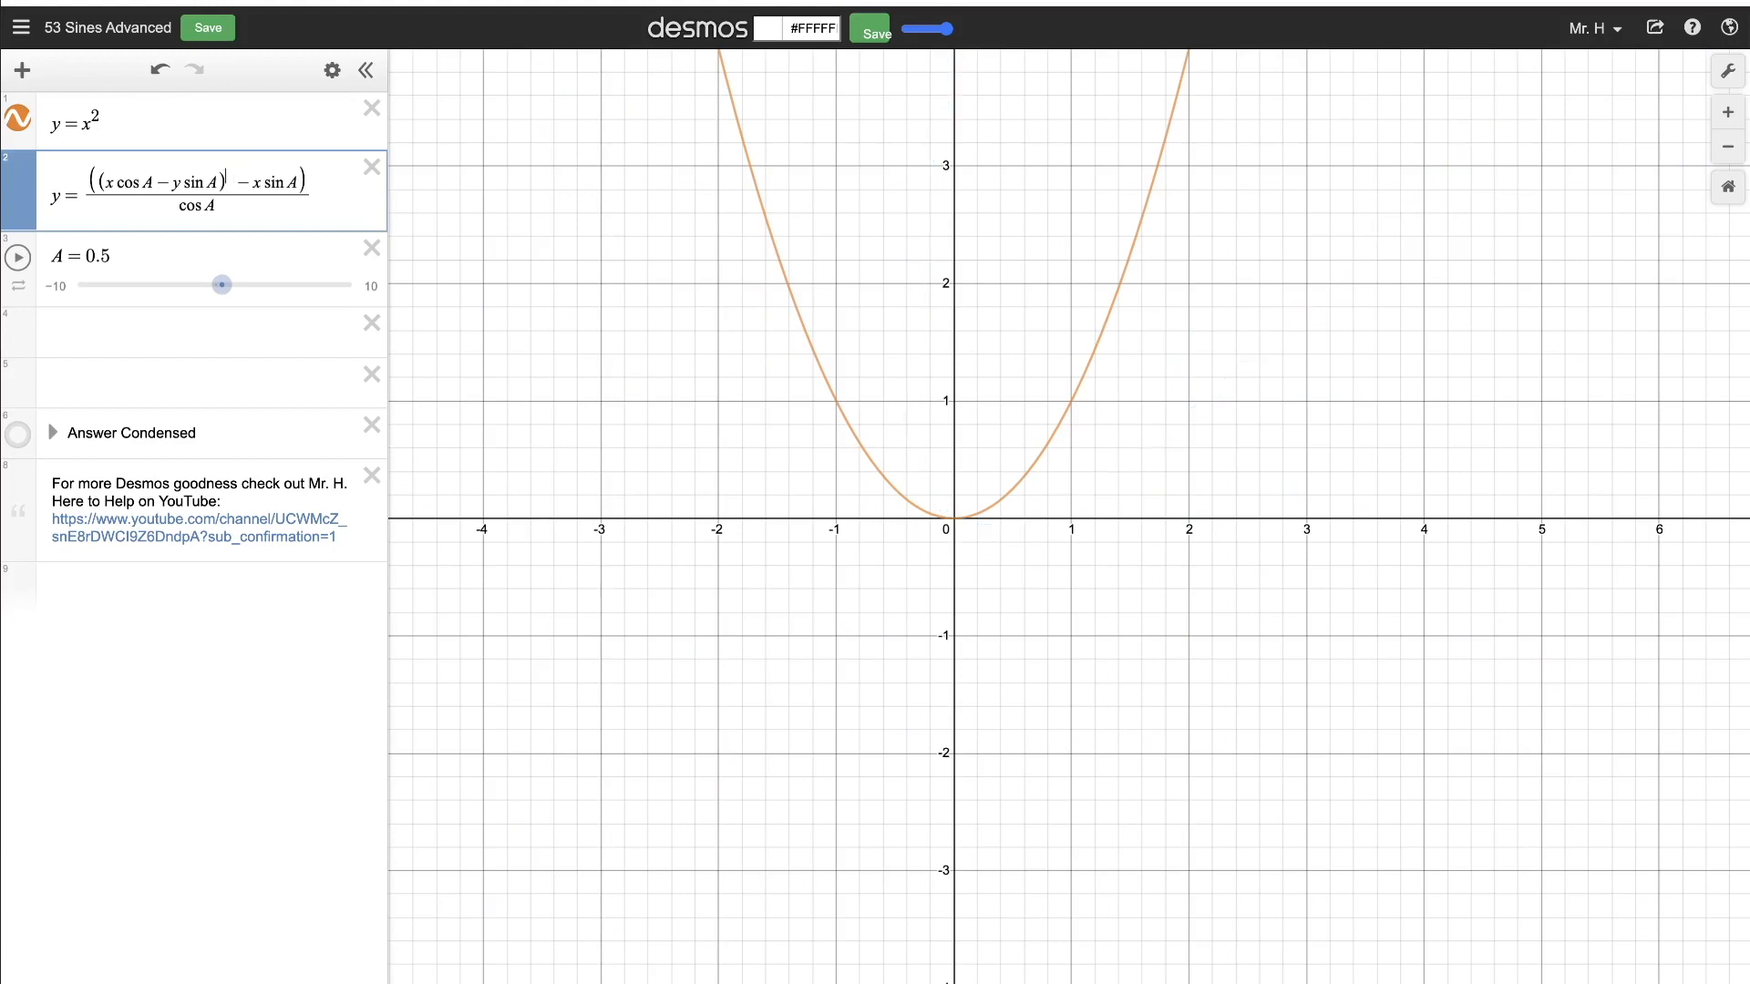
{"action": "left_click", "coordinate": [101, 178]}
{"action": "type", "text": "sin"}
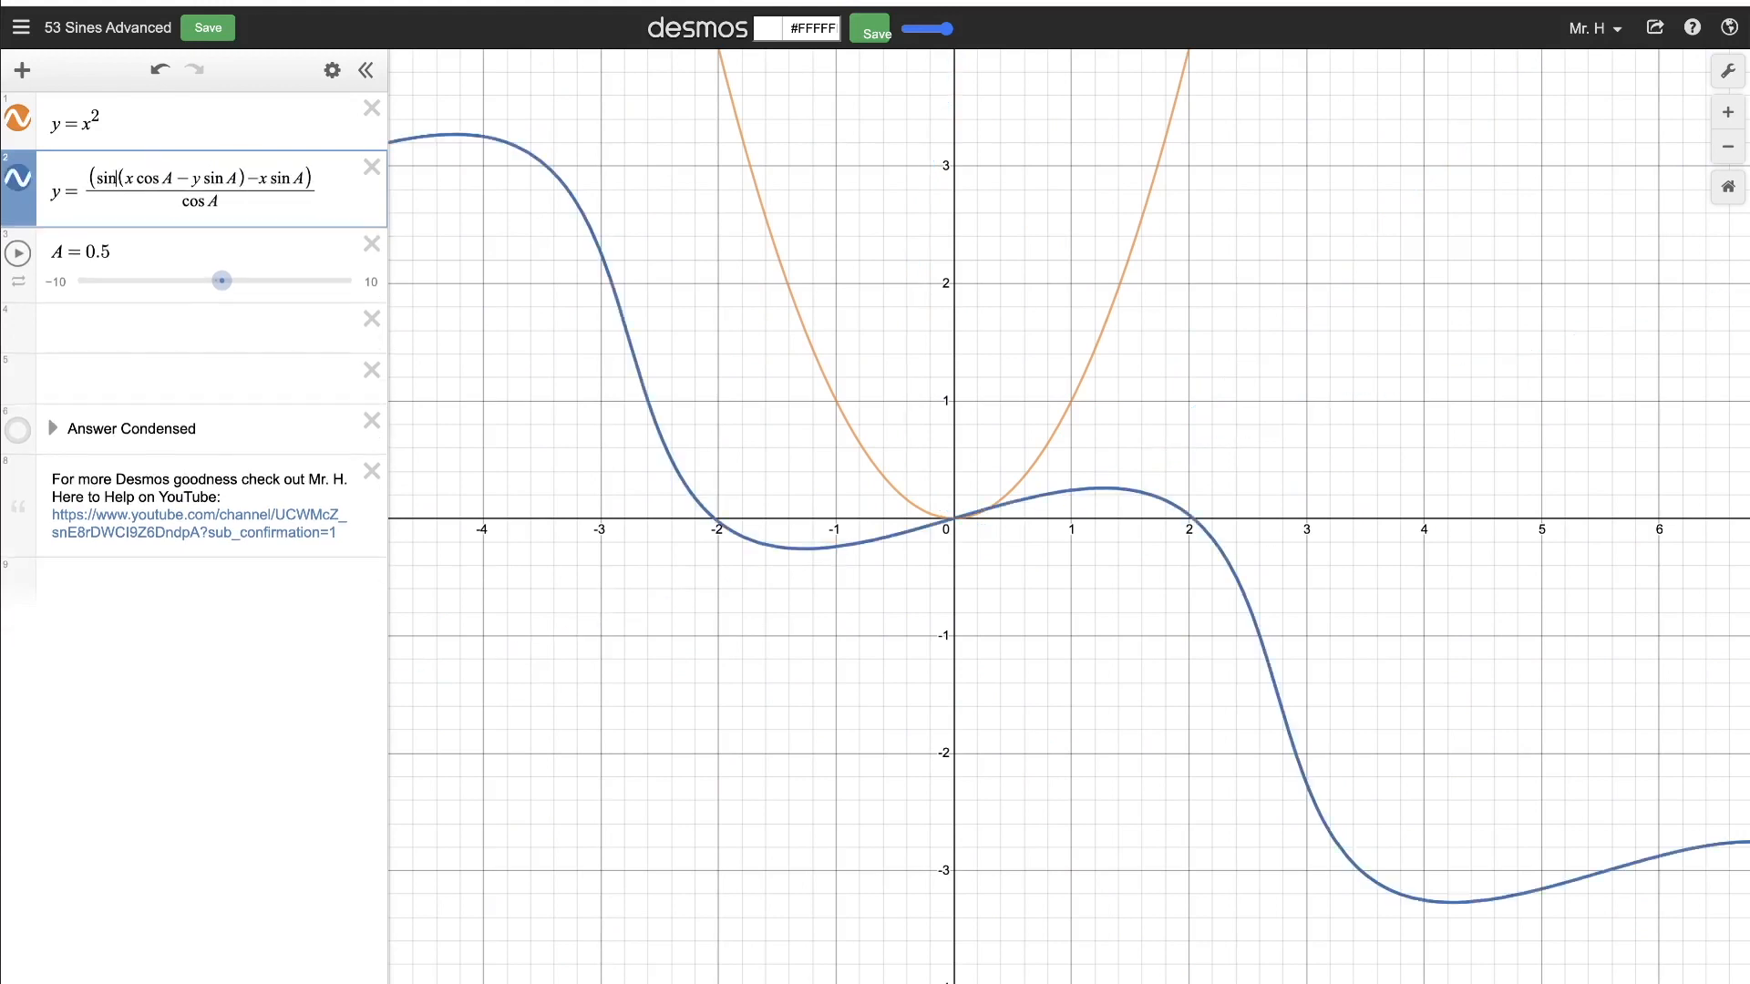
Change the first equation to y = sin x and set A to 3.1.
{"action": "left_click_drag", "start_coordinate": [117, 120], "coordinate": [82, 123]}
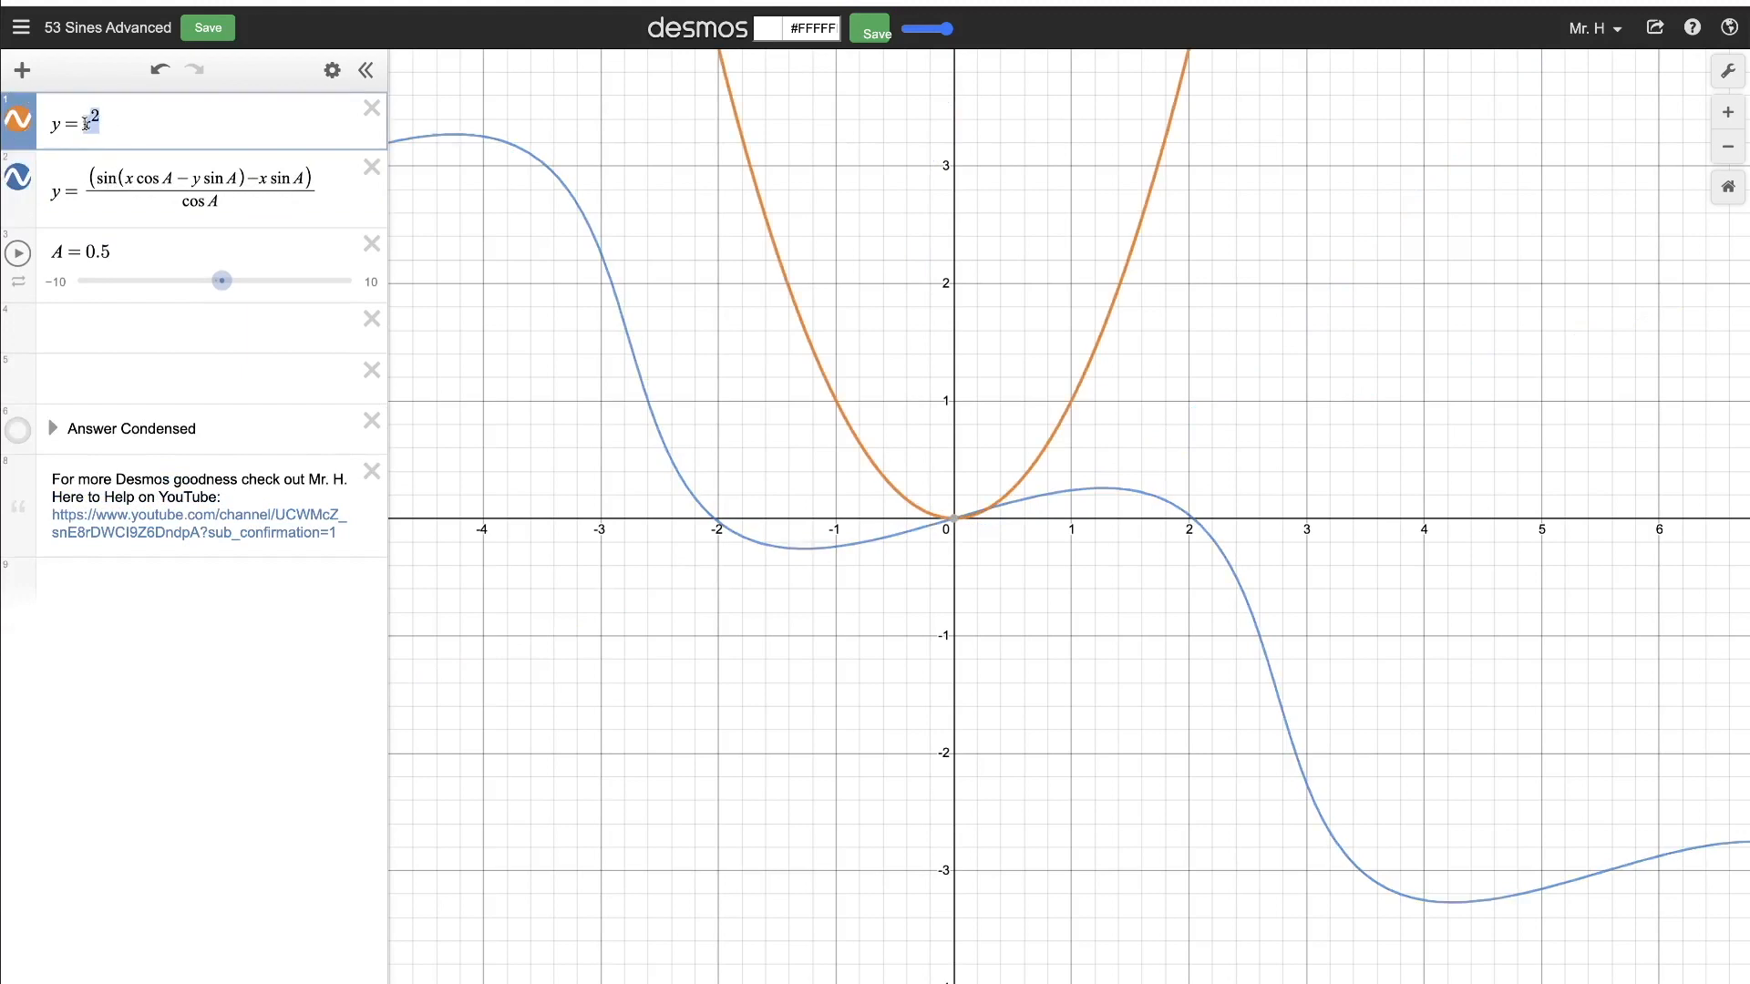
{"action": "type", "text": "sin x"}
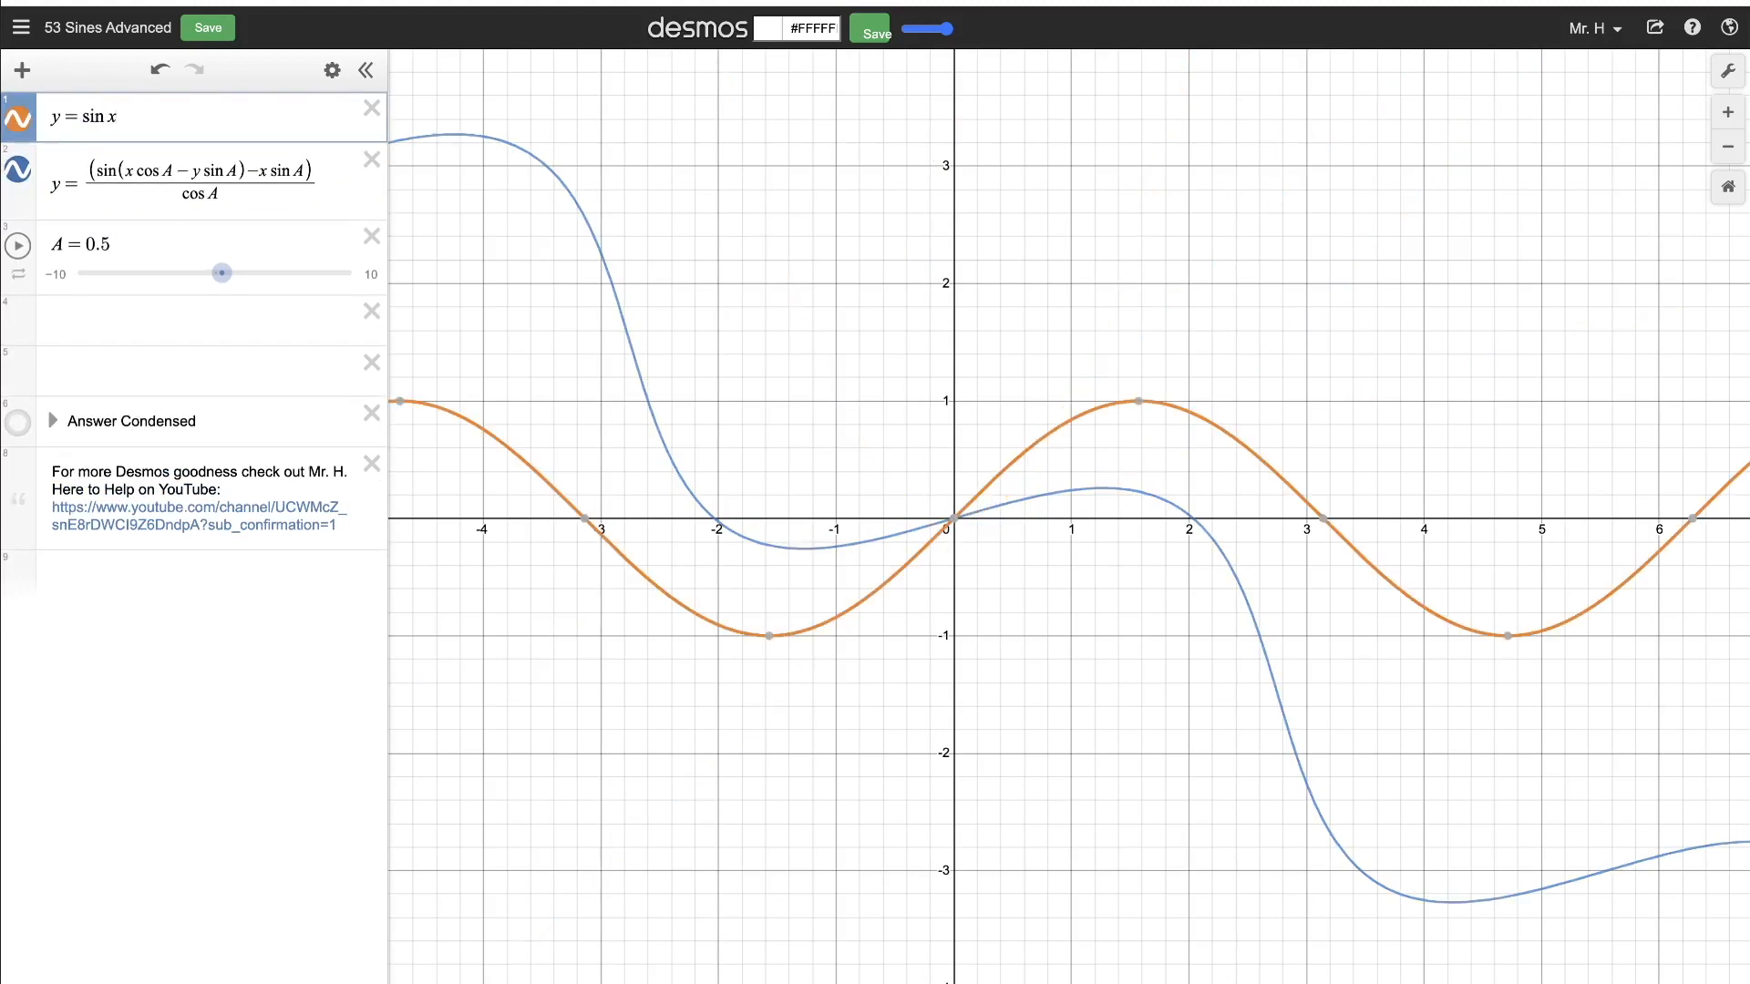
{"action": "left_click_drag", "start_coordinate": [221, 275], "coordinate": [255, 308]}
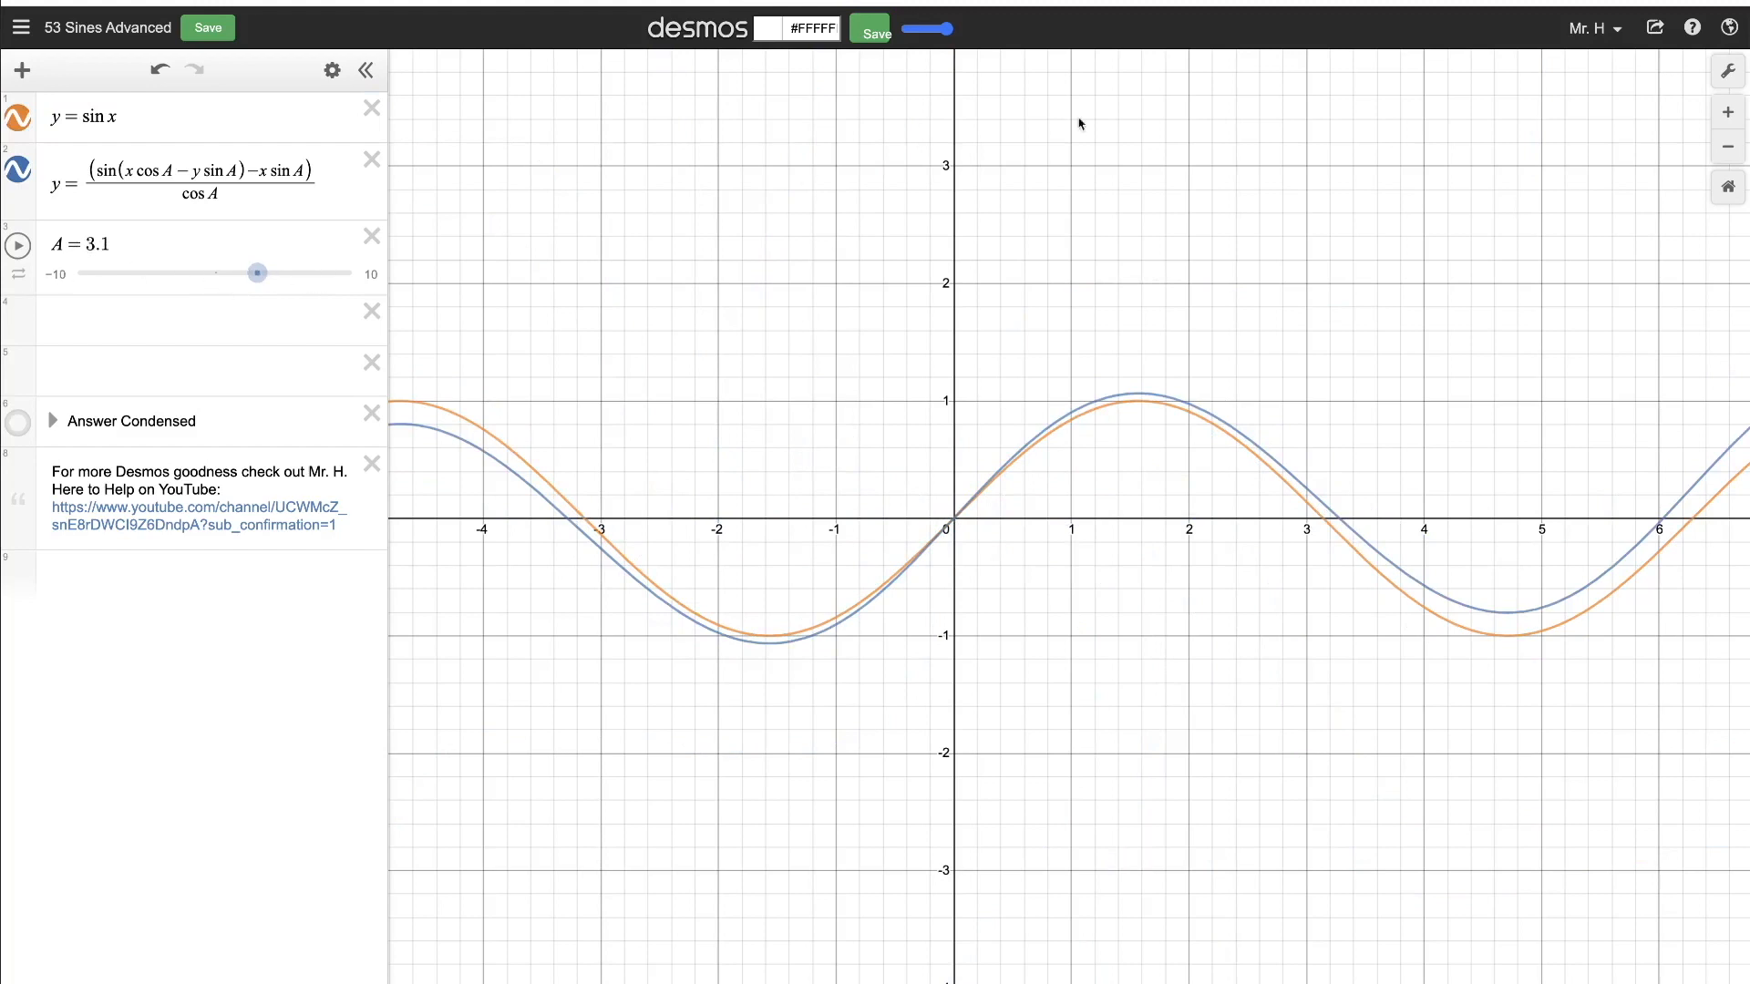
Limit the A slider to the range 0 to 2π with a step of 2π/53.
{"action": "left_click", "coordinate": [1728, 73]}
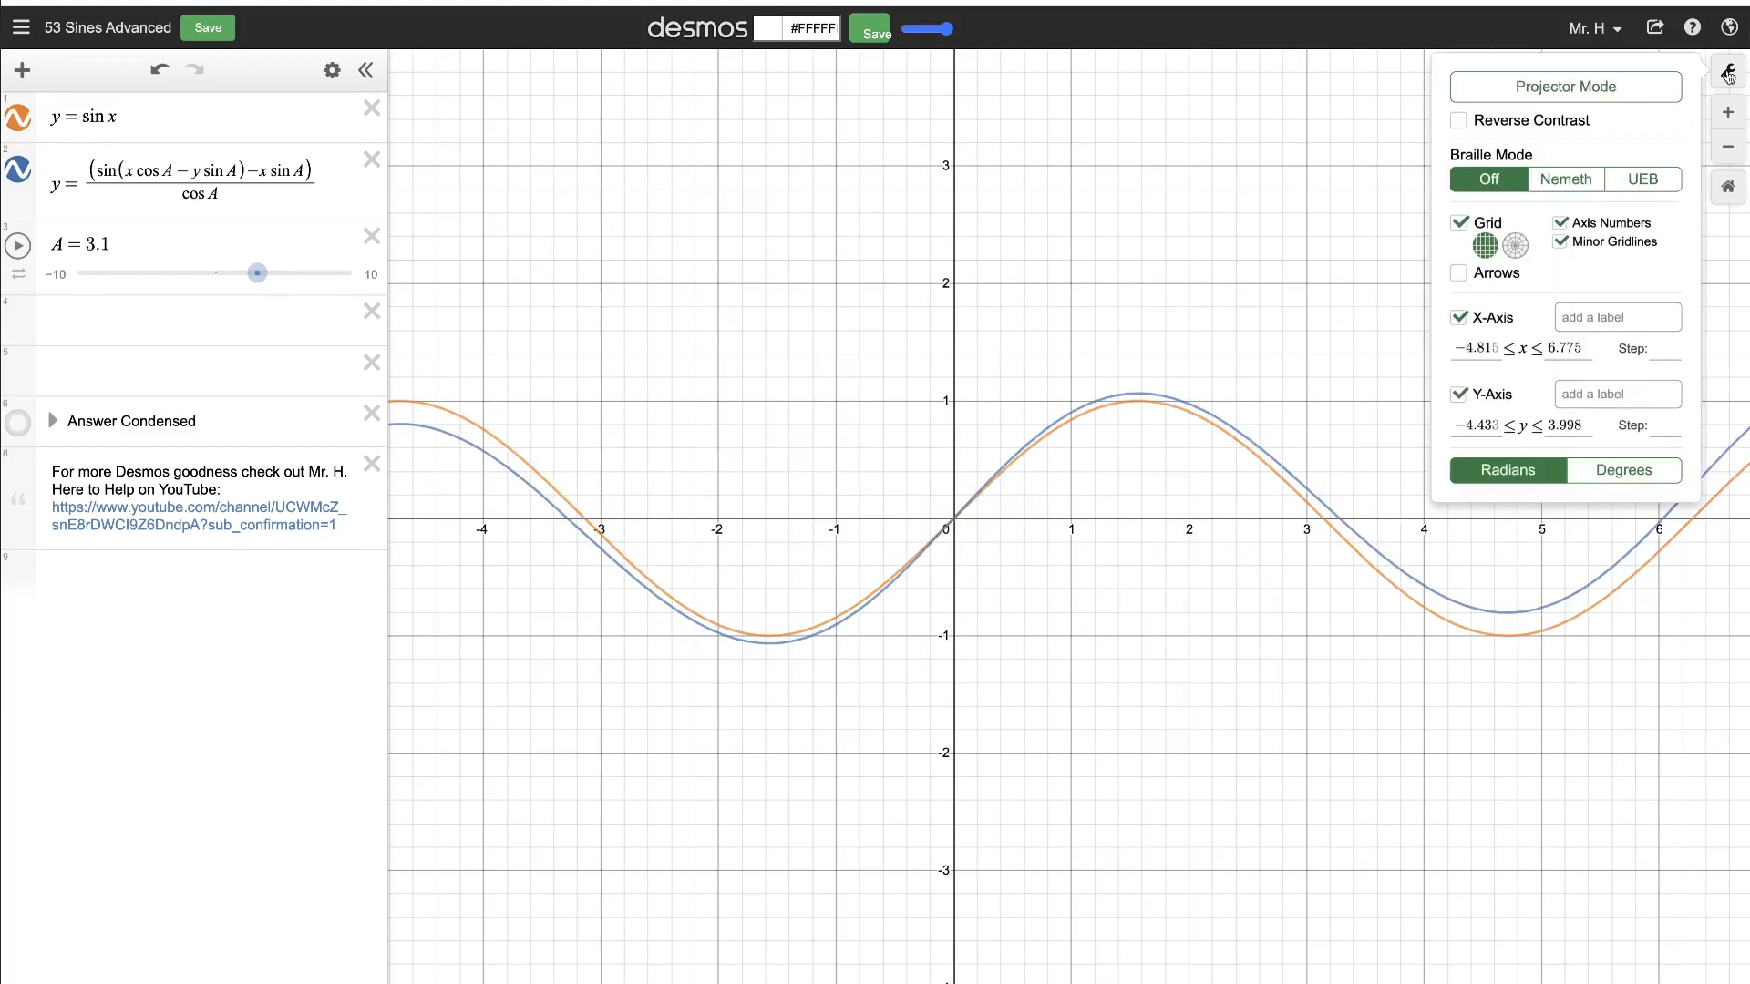
{"action": "left_click", "coordinate": [1728, 73]}
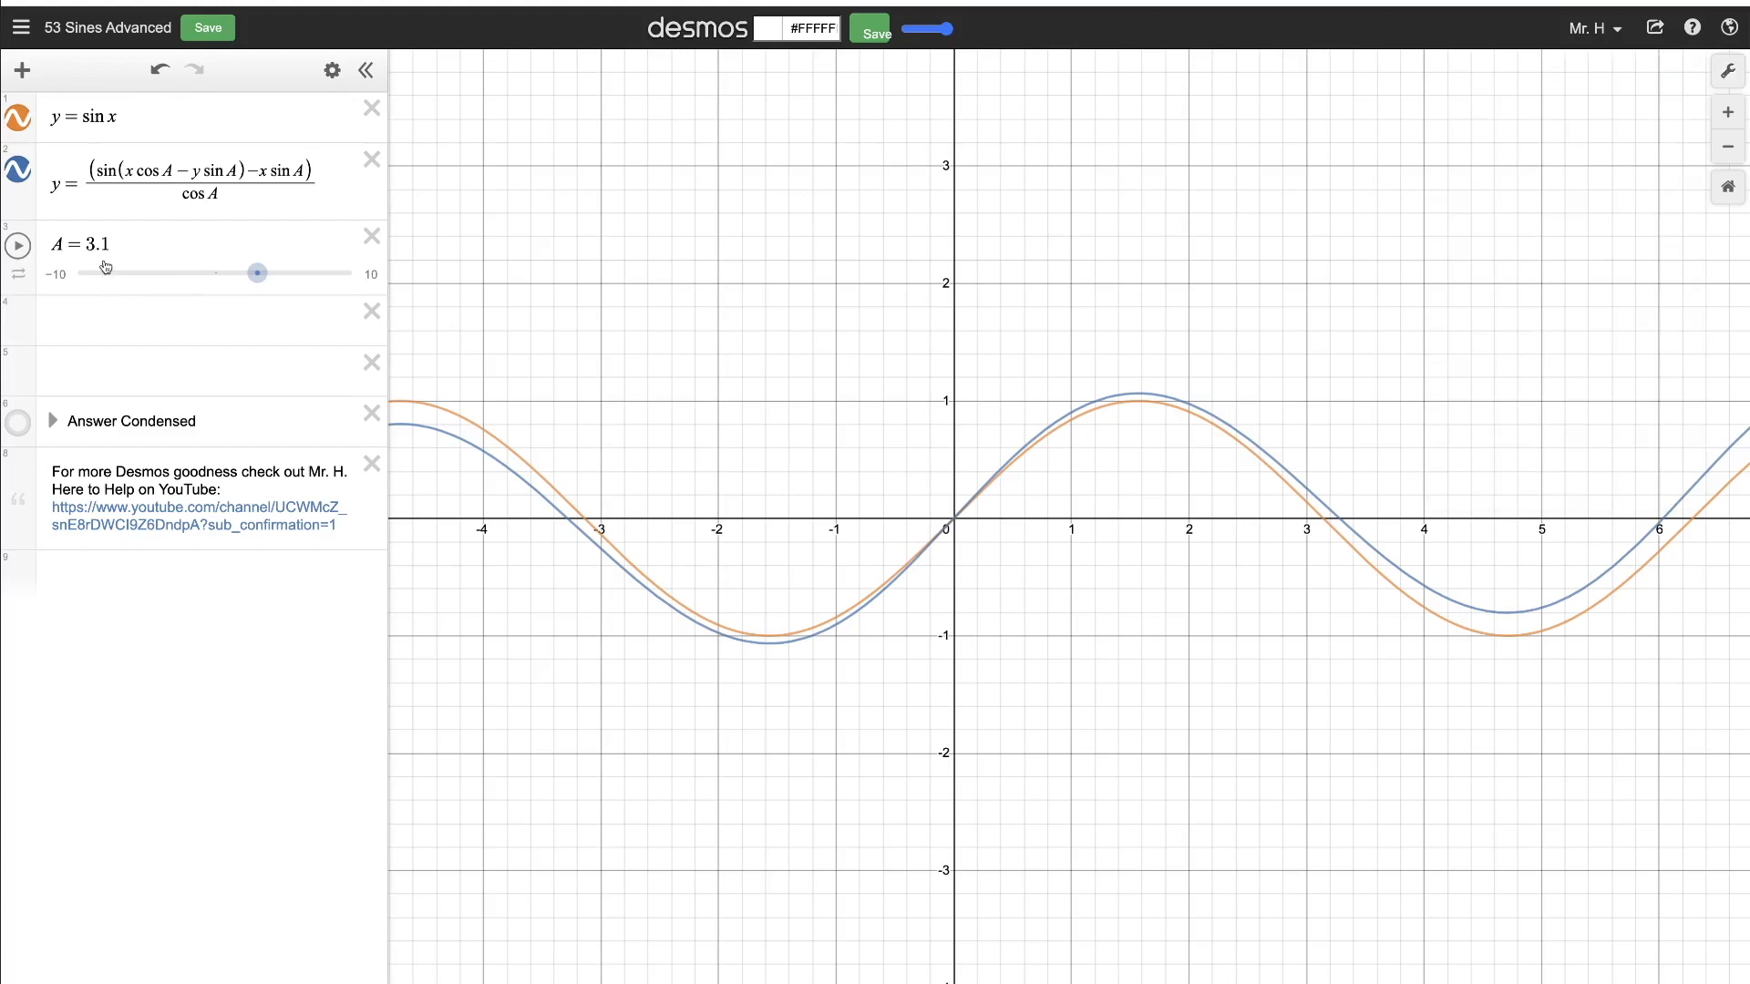
{"action": "left_click", "coordinate": [74, 278]}
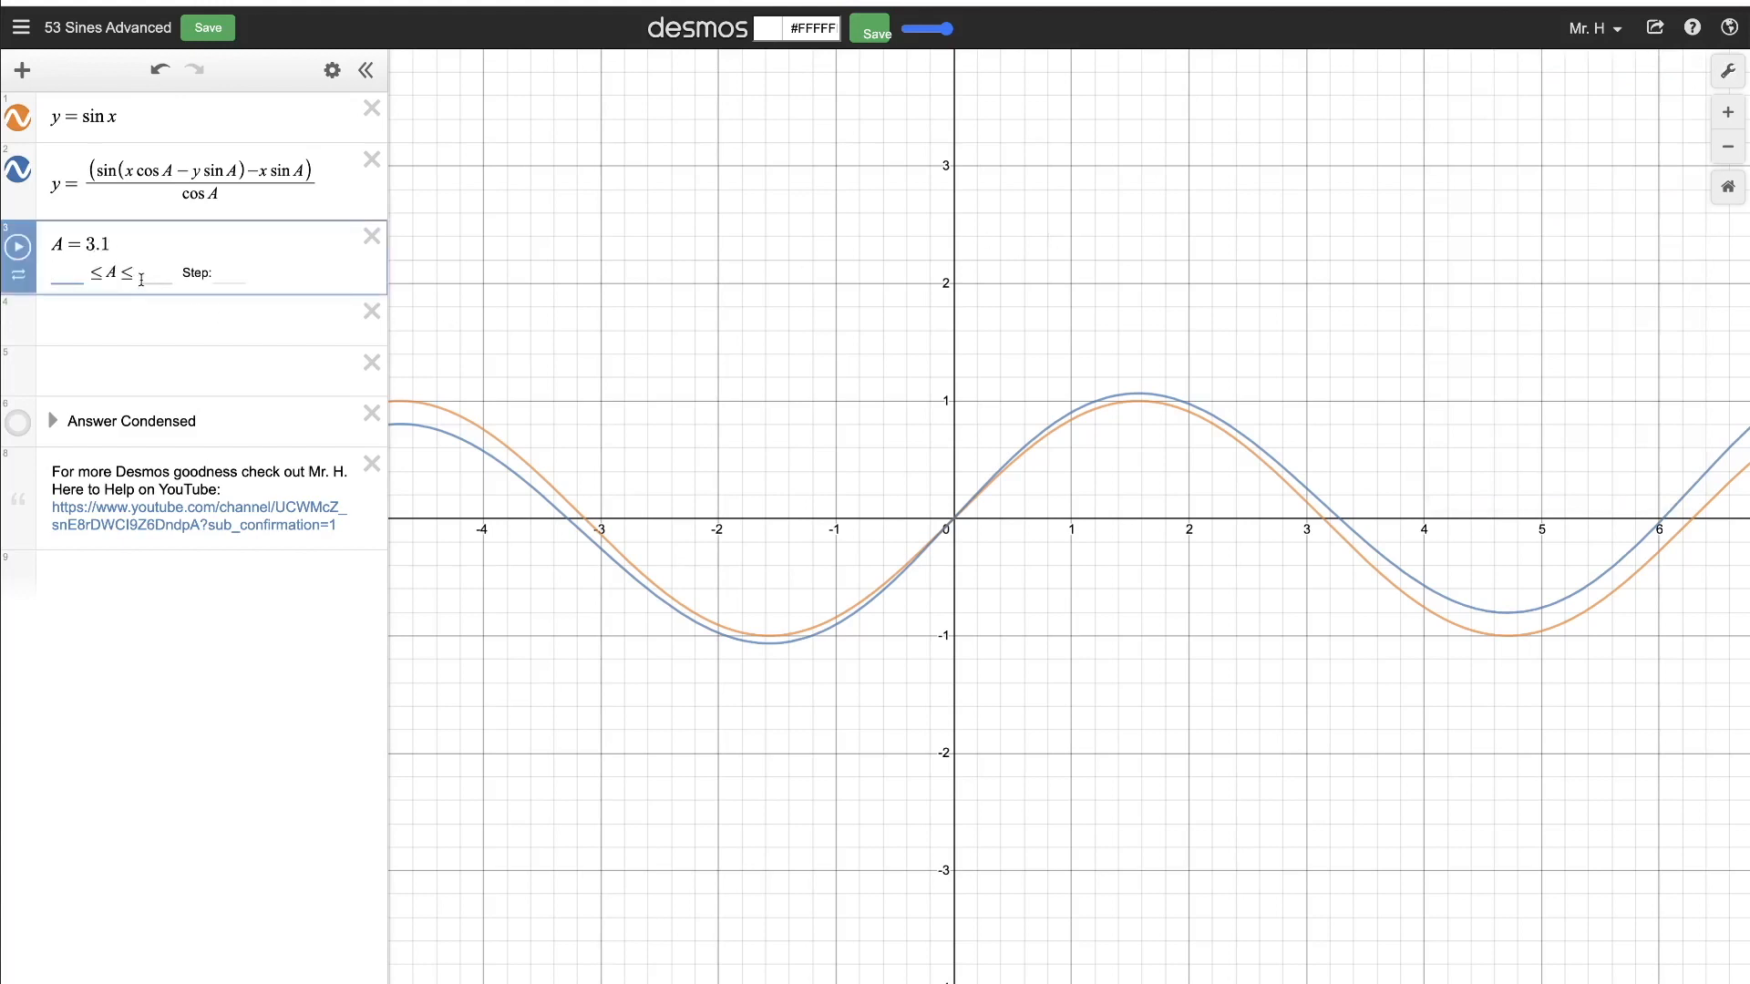
{"action": "type", "text": "0"}
{"action": "key", "text": "Tab"}
{"action": "type", "text": "2p"}
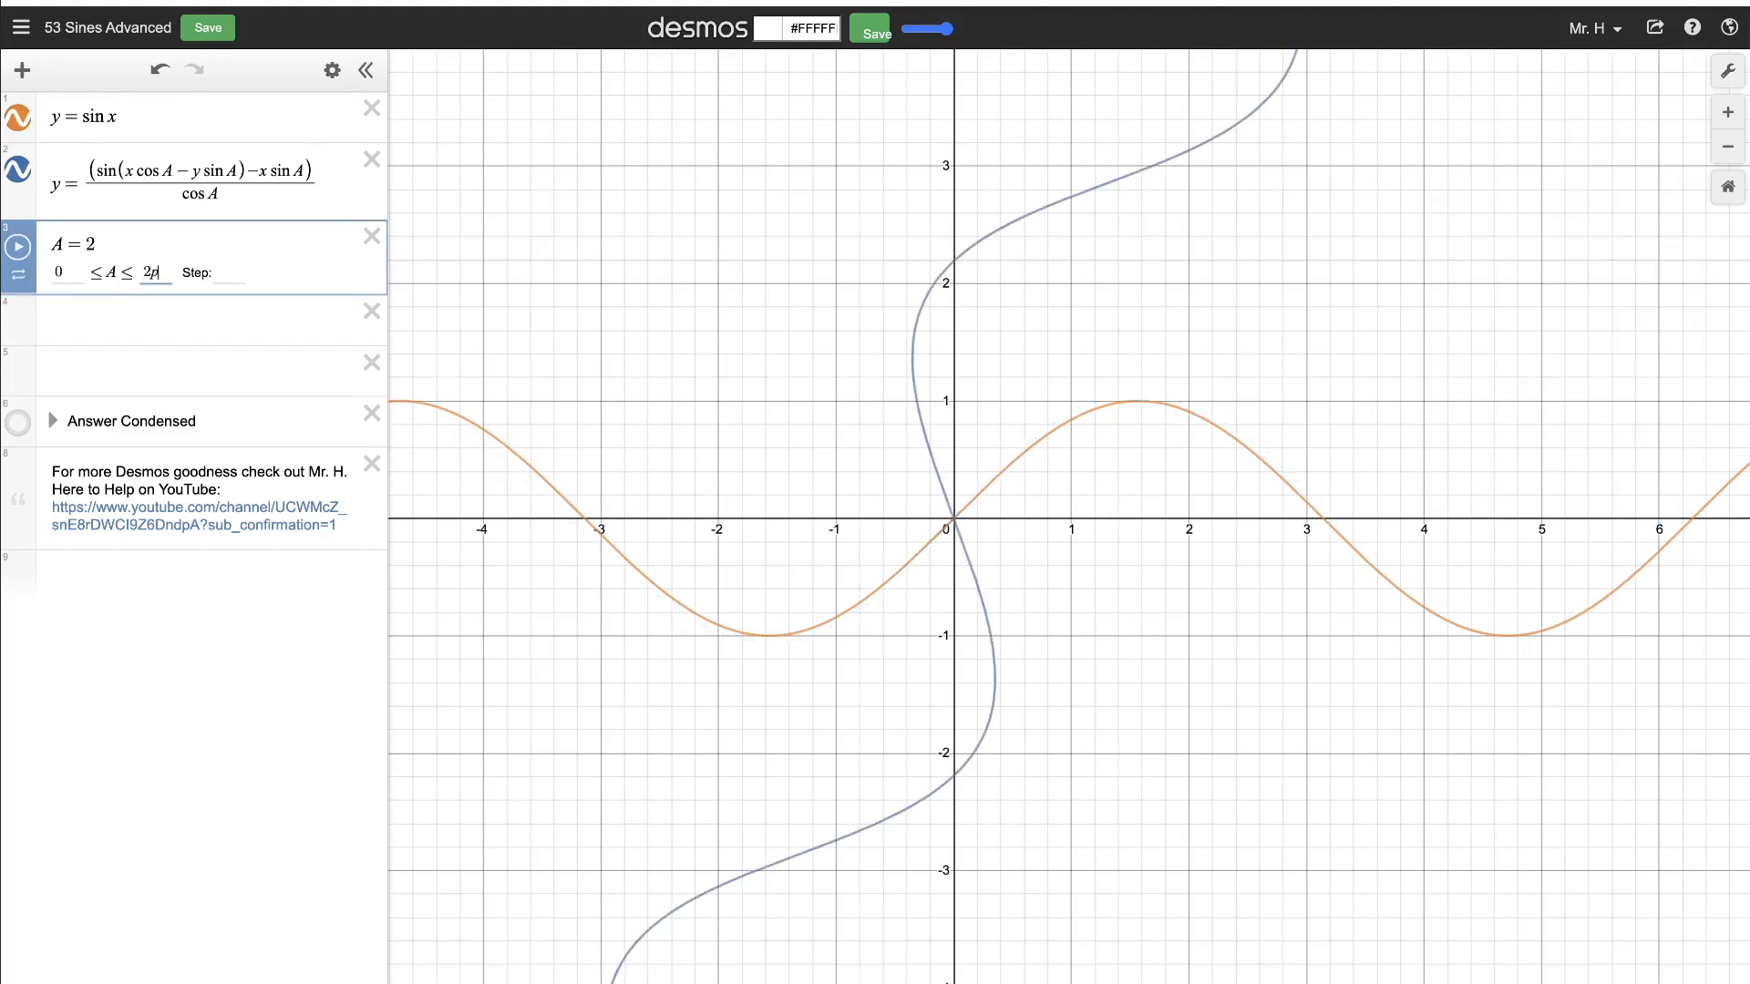
{"action": "type", "text": "i"}
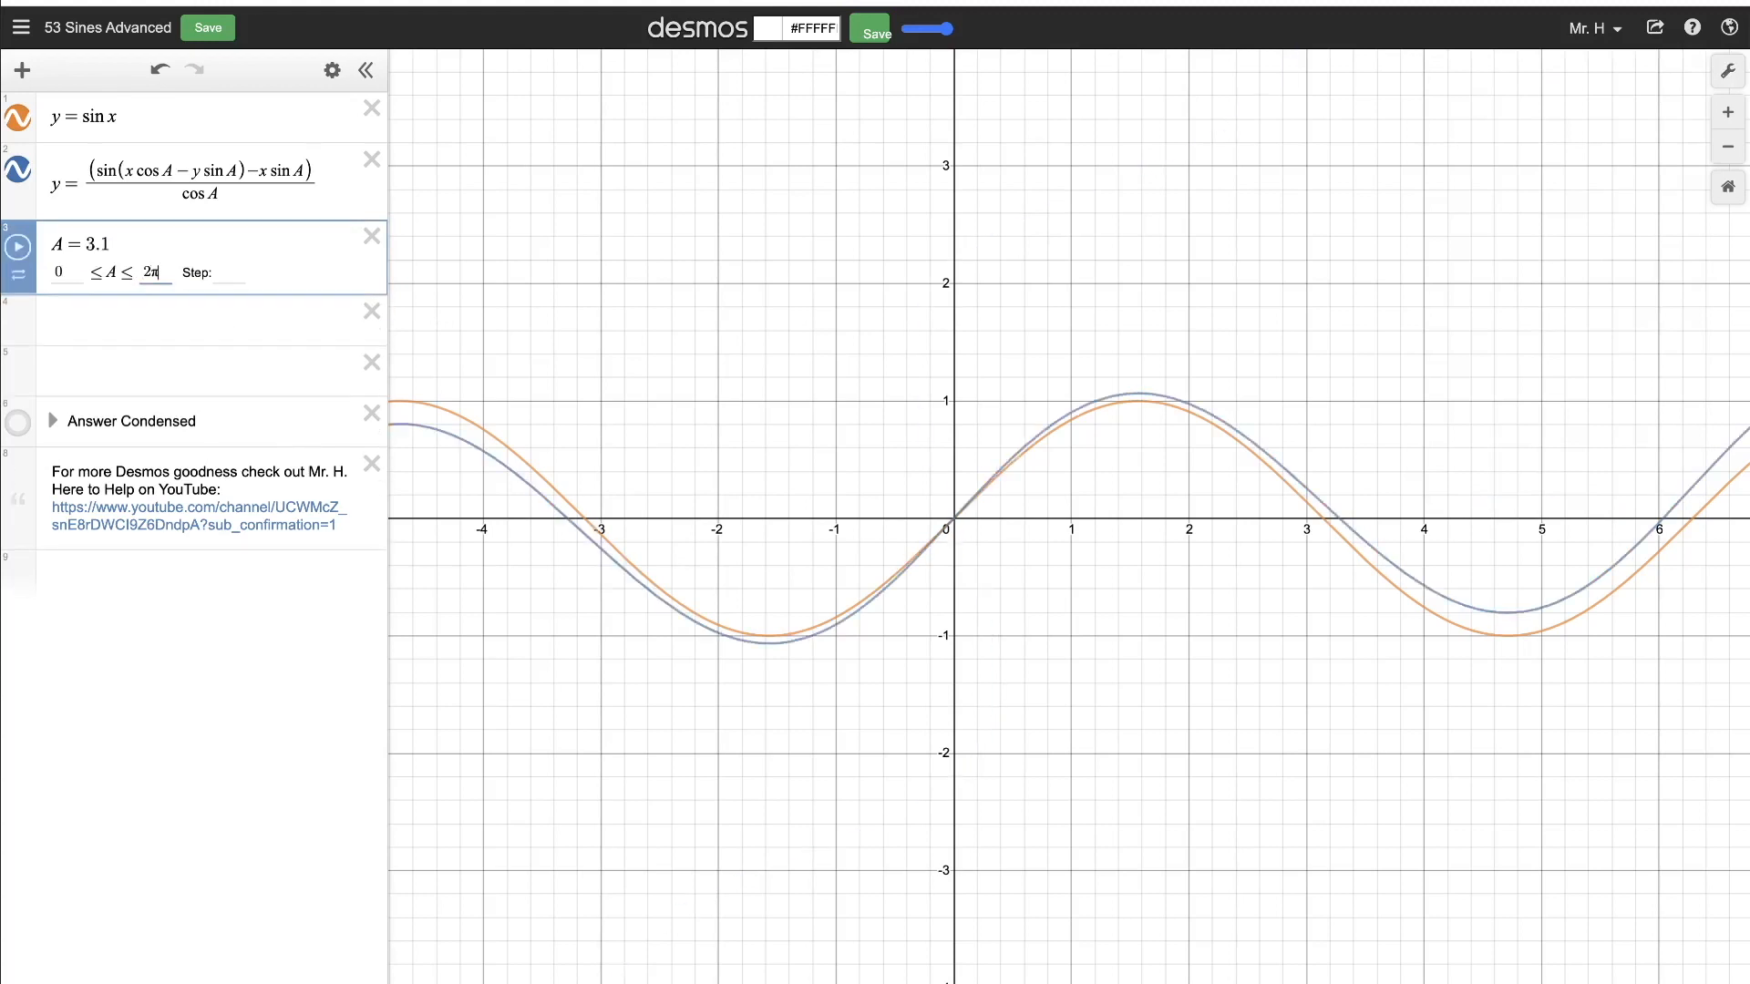
{"action": "left_click", "coordinate": [220, 270]}
{"action": "type", "text": "2pi"}
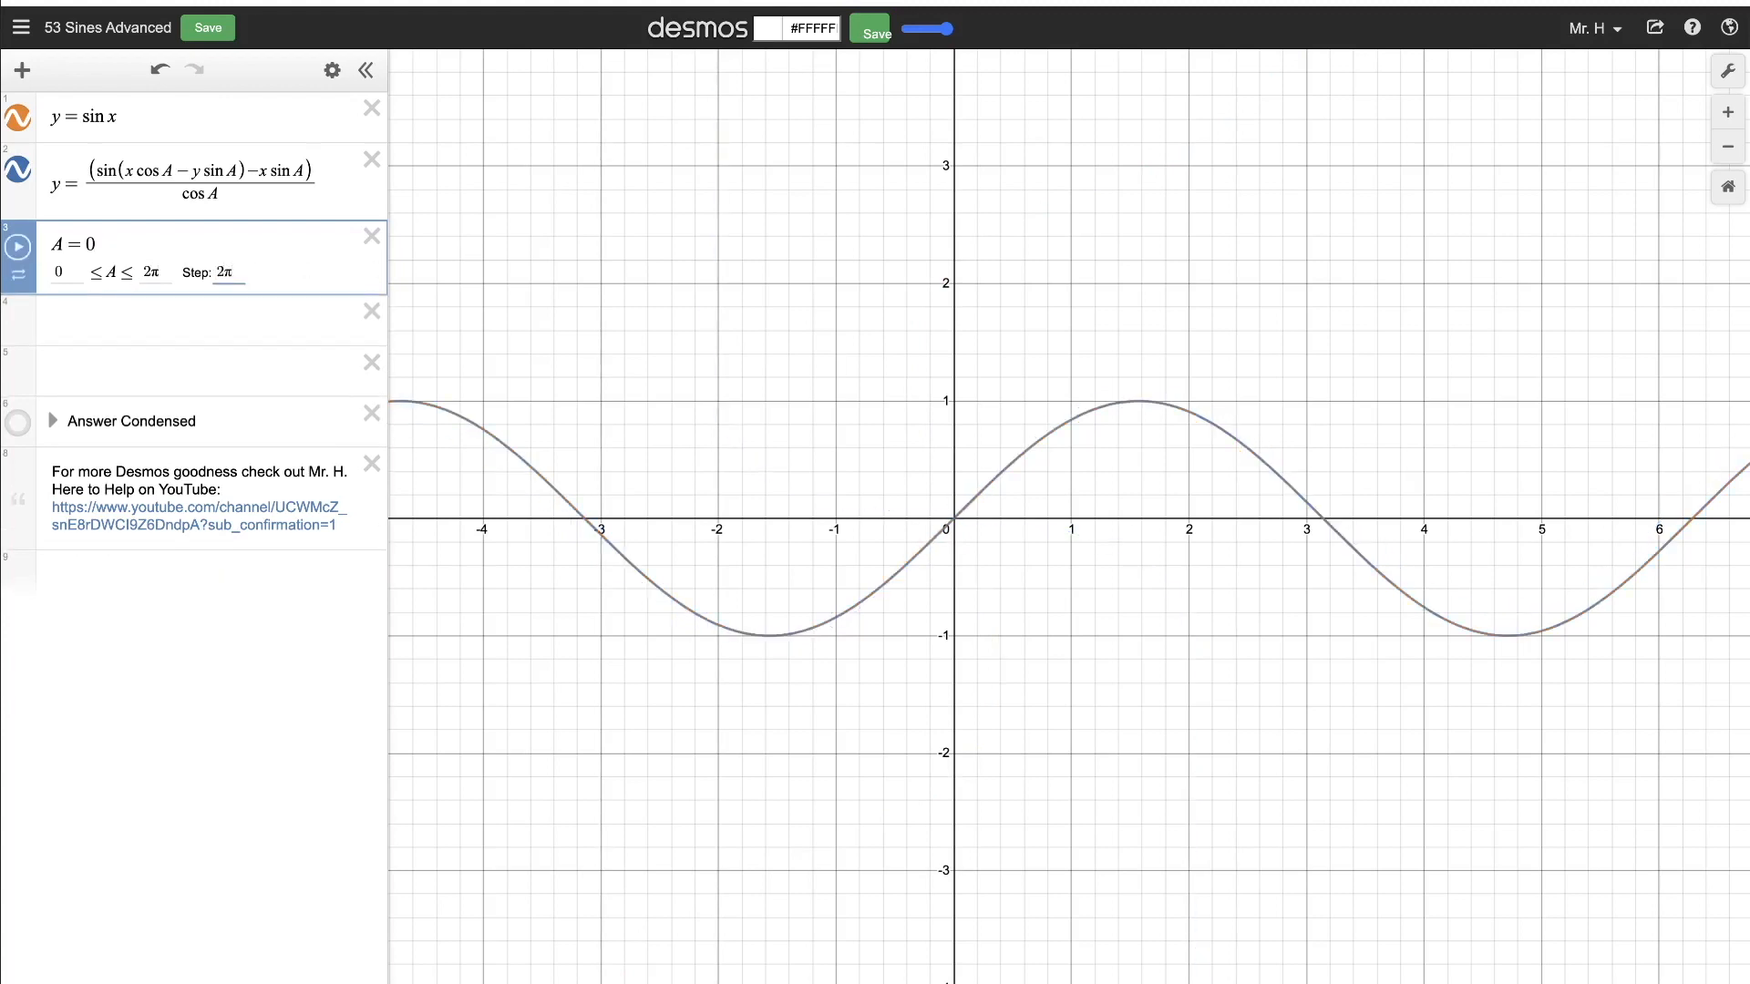
{"action": "type", "text": "/53"}
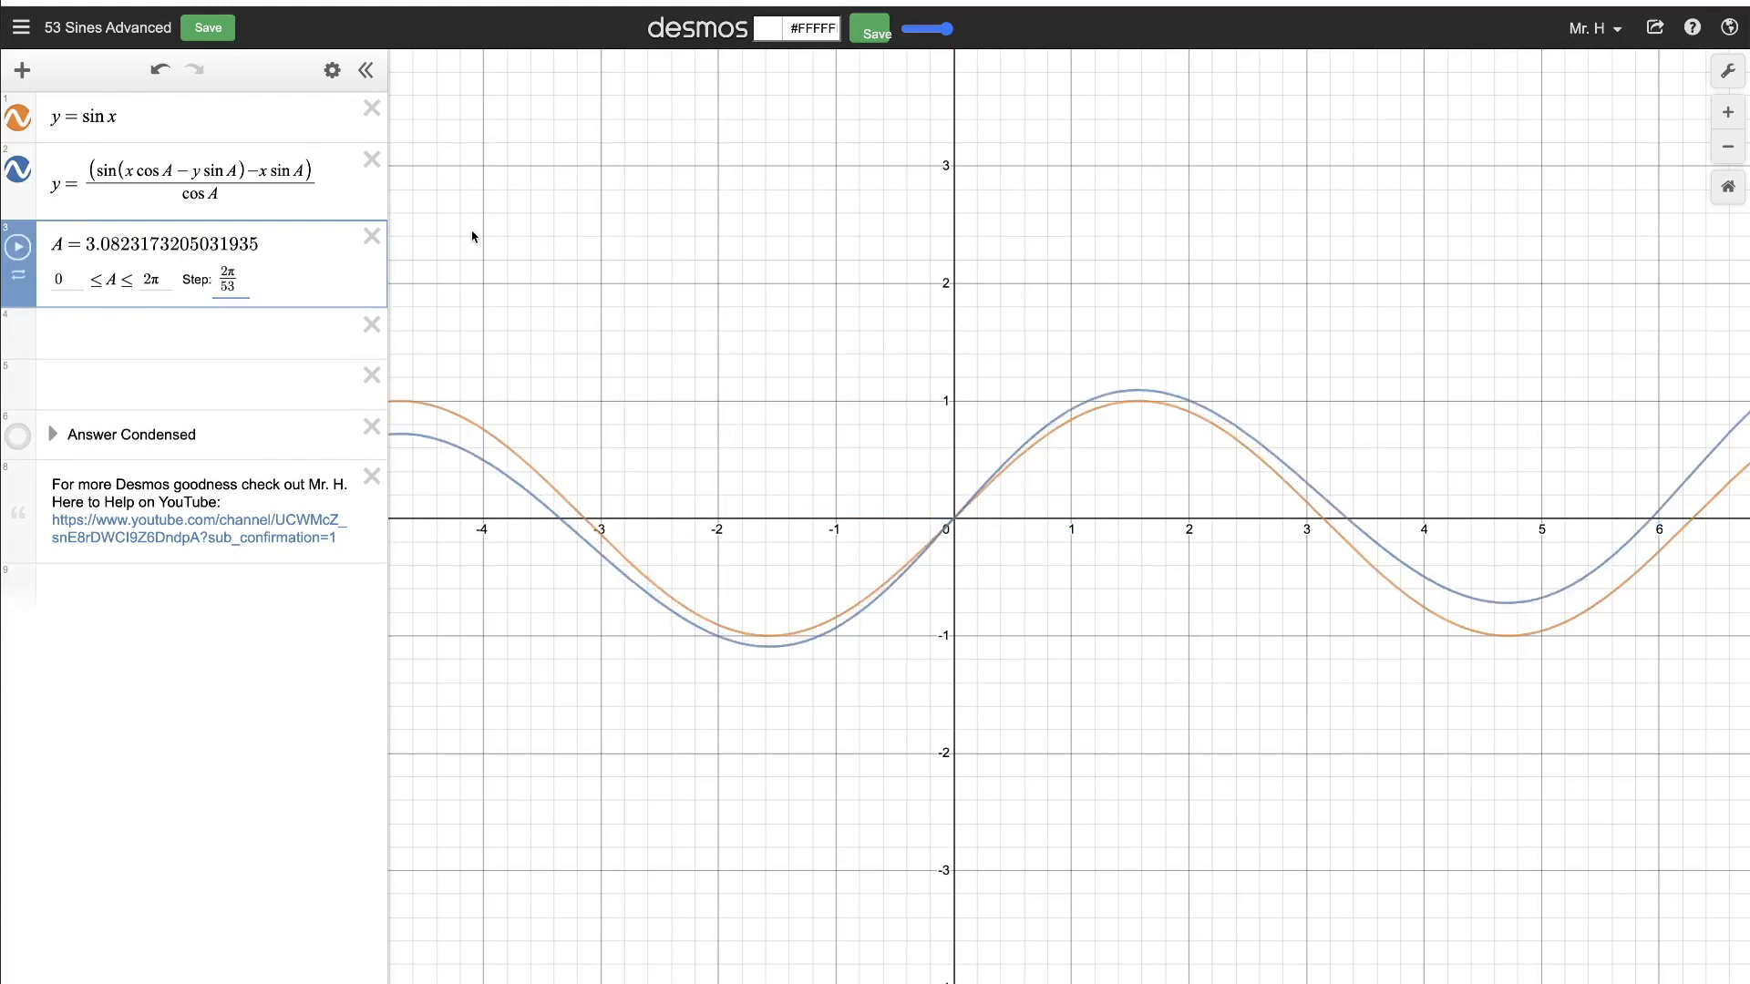
Close the slider limits and set A to 0.
{"action": "left_click", "coordinate": [233, 334]}
{"action": "left_click_drag", "start_coordinate": [206, 274], "coordinate": [60, 331]}
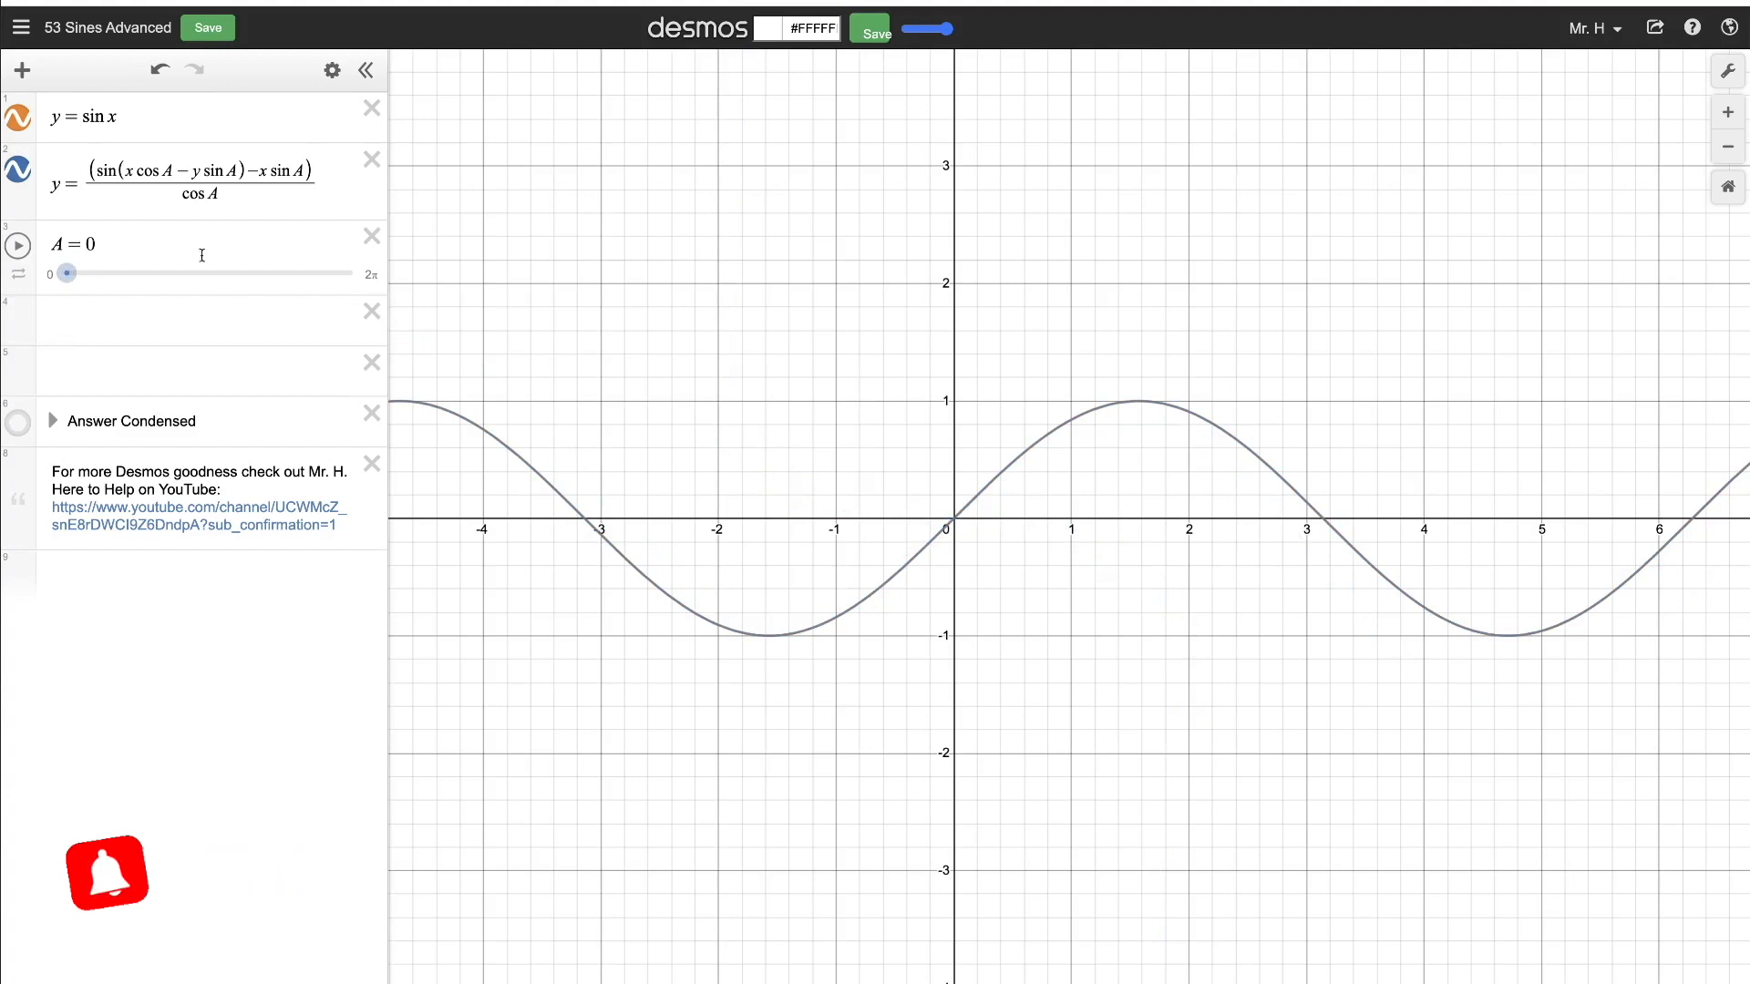
{"action": "mouse_move", "coordinate": [67, 273]}
{"action": "left_mouse_down"}
{"action": "mouse_move", "coordinate": [215, 277]}
{"action": "mouse_move", "coordinate": [65, 276]}
{"action": "left_mouse_up"}
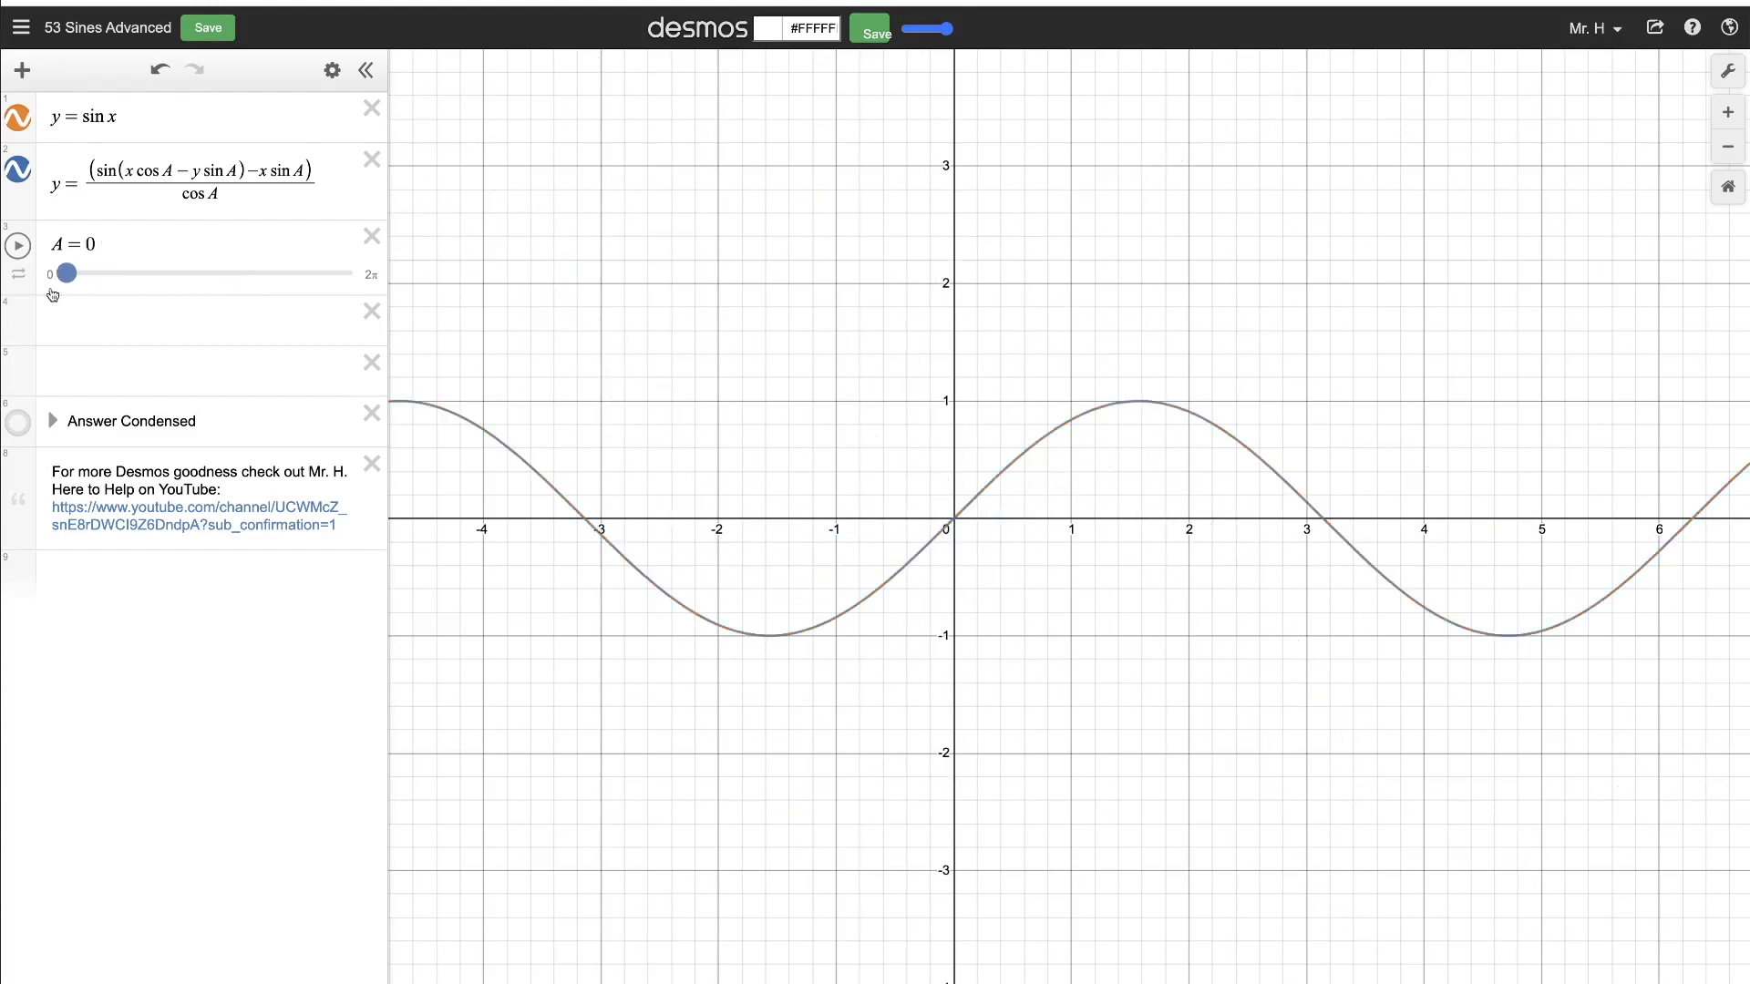
Replace the value of A with the list [0,...,2π].
{"action": "left_click", "coordinate": [102, 243]}
{"action": "key", "text": "BackSpace"}
{"action": "type", "text": "["}
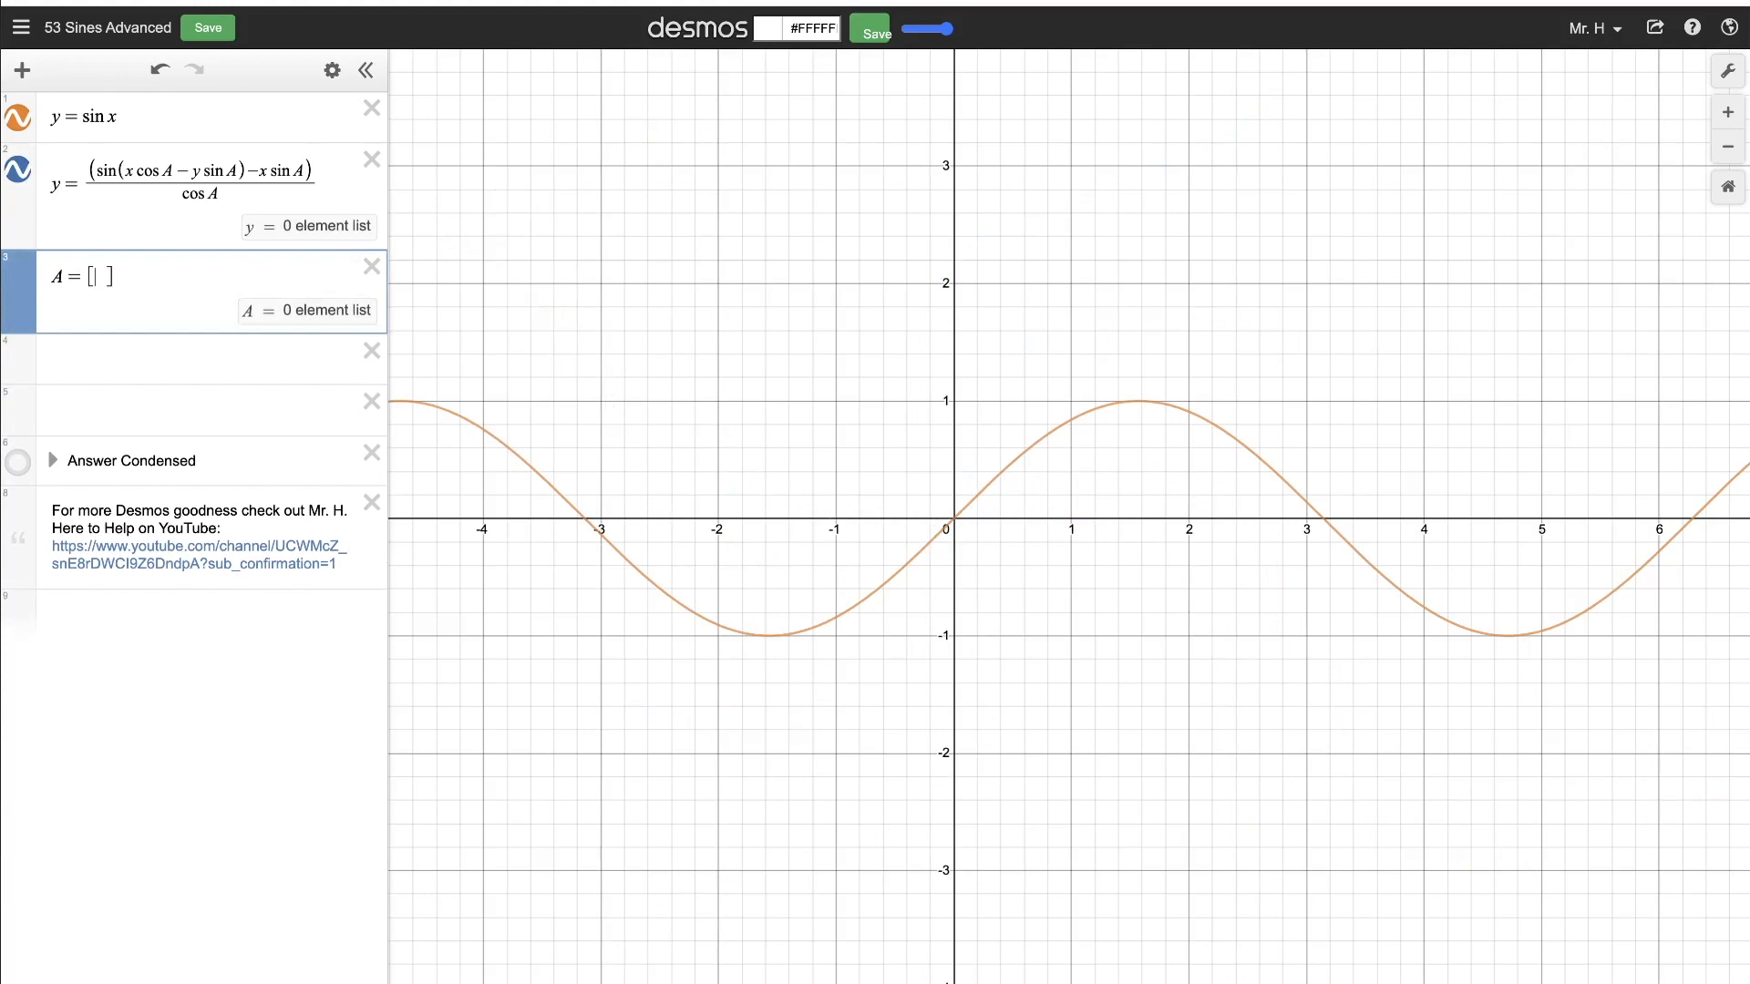
{"action": "type", "text": "0"}
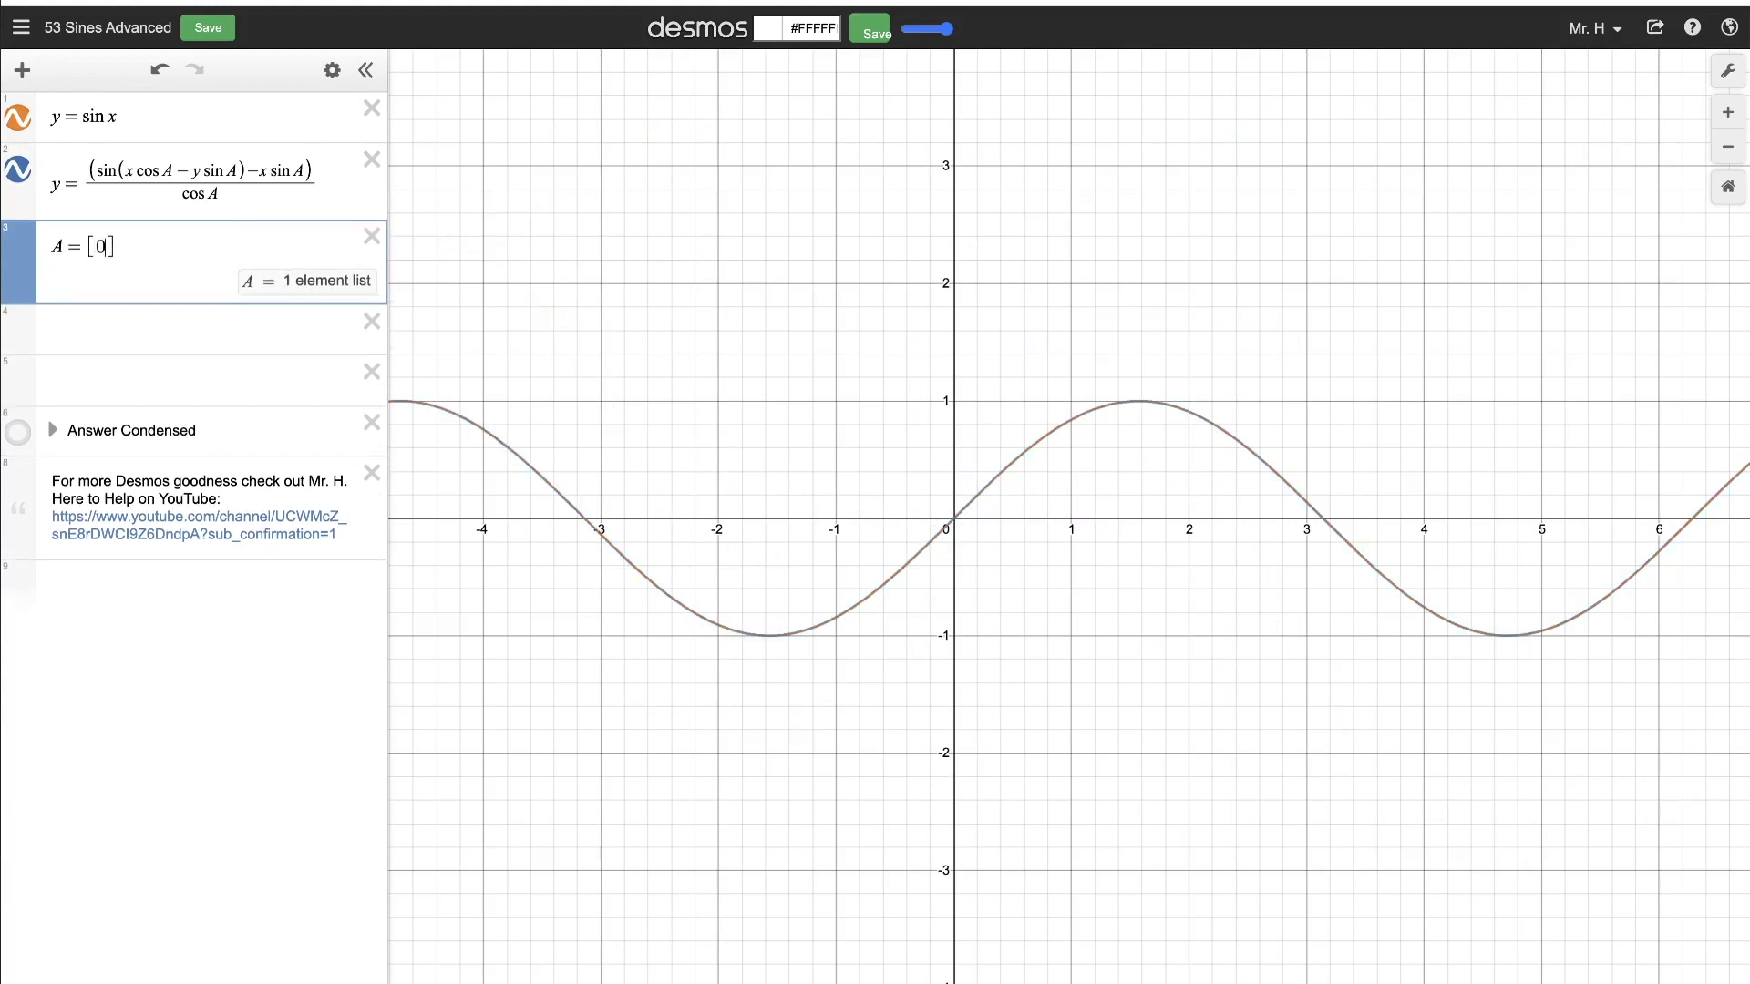
{"action": "type", "text": ","}
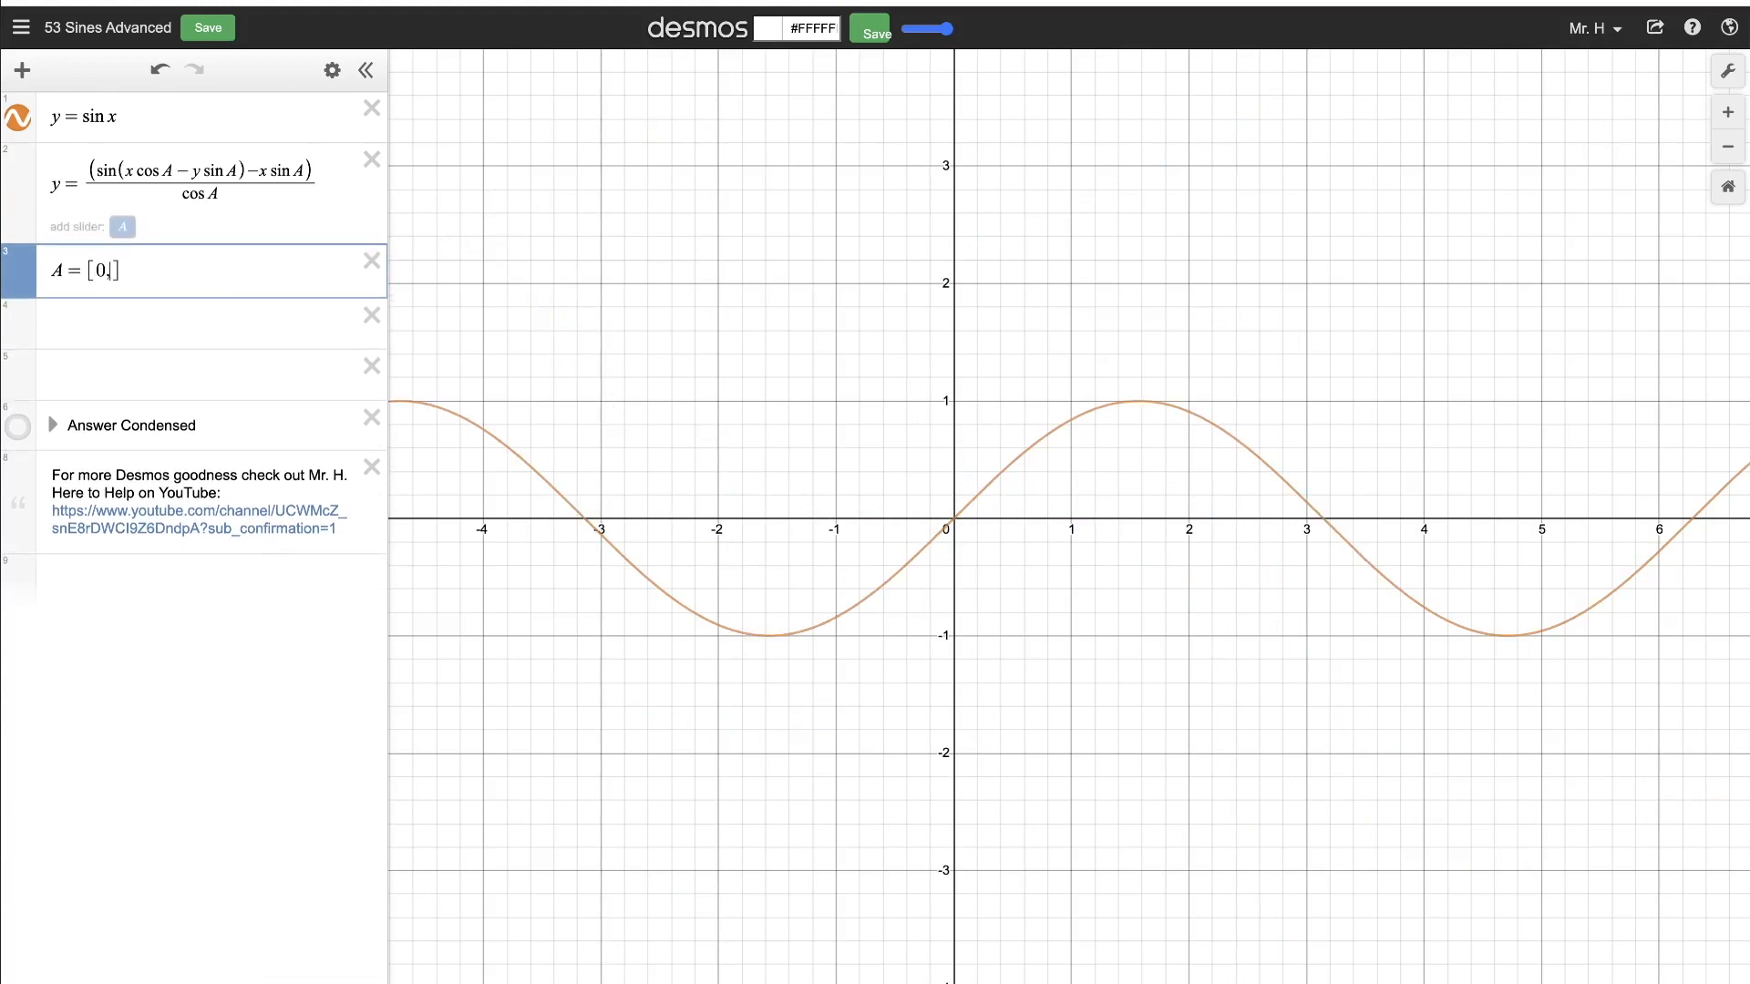
{"action": "type", "text": "..."}
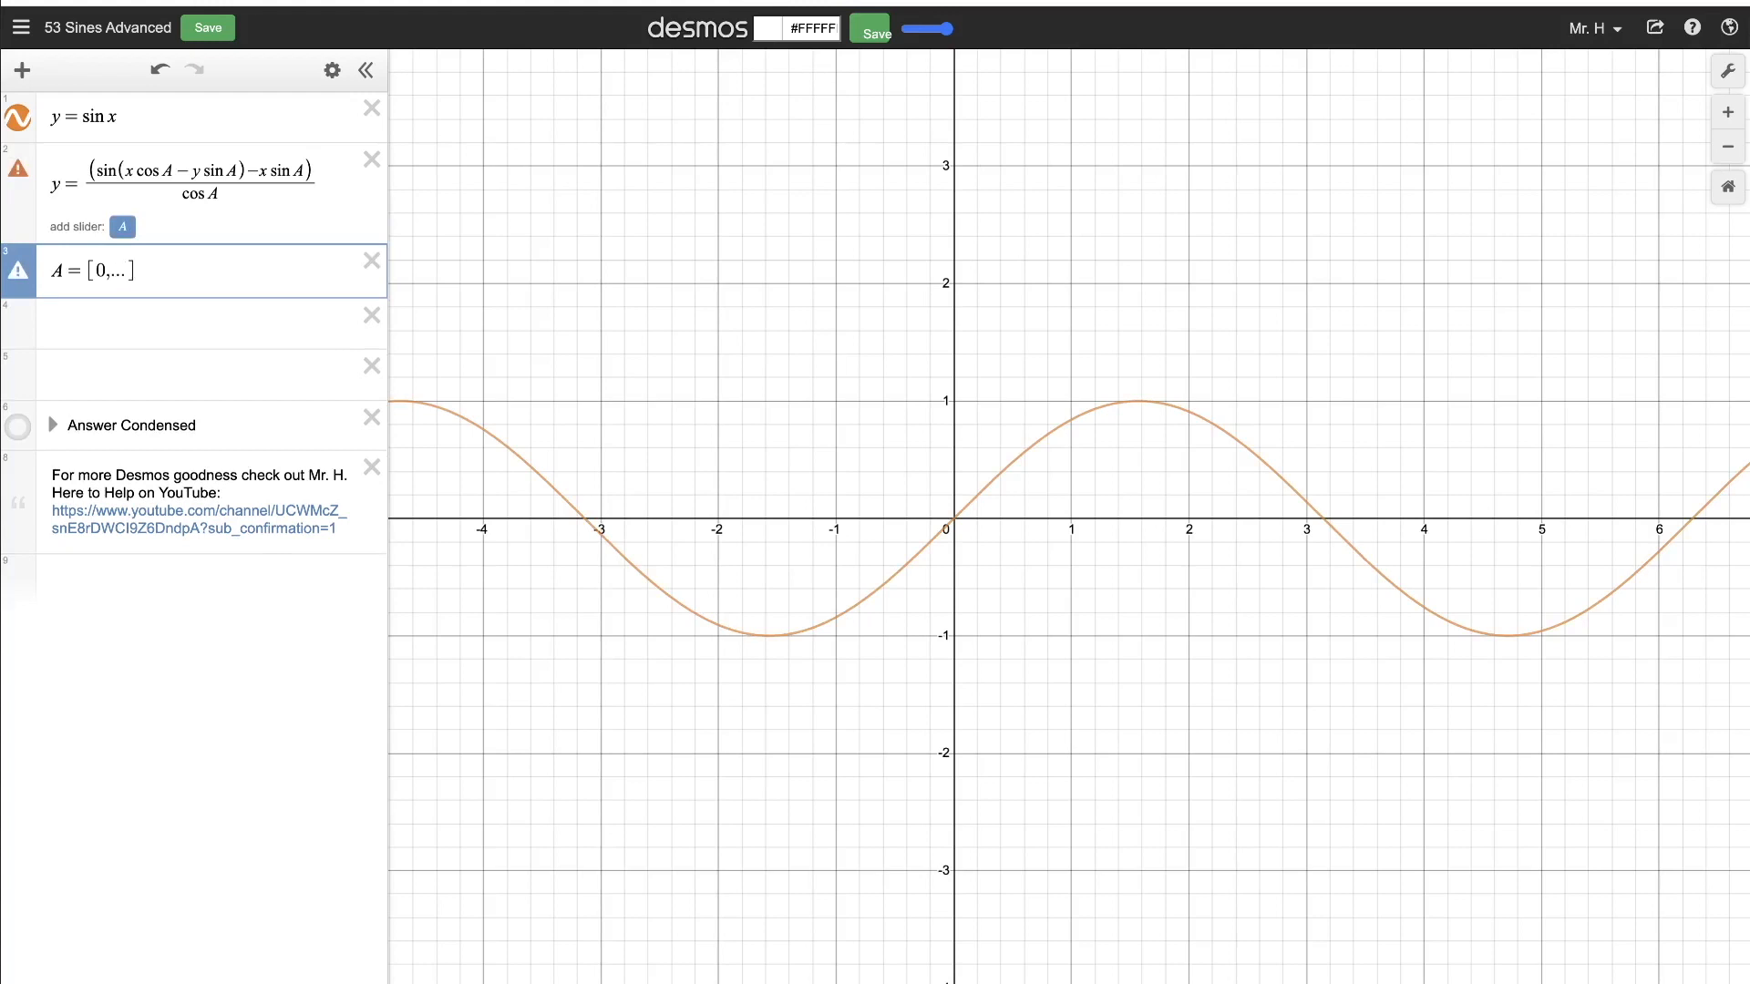
{"action": "type", "text": ",2pi"}
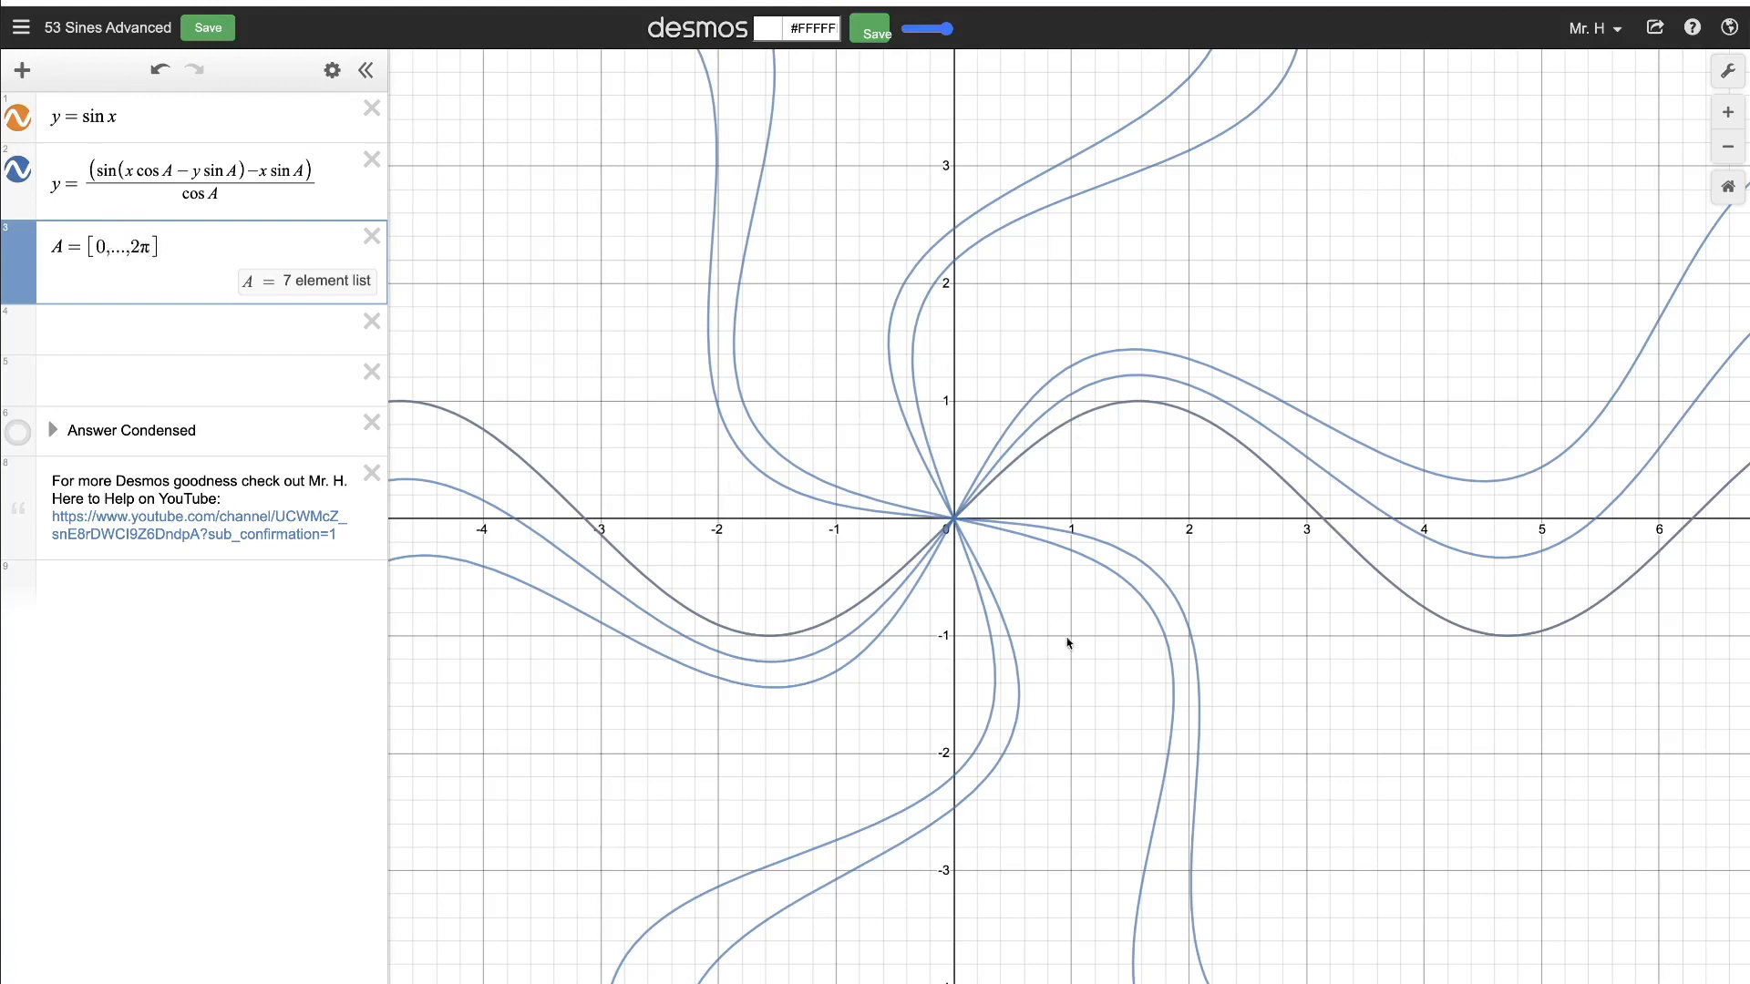
Insert 2π/53 as the second term of list A and hide the y = sin x graph.
{"action": "left_click", "coordinate": [108, 247]}
{"action": "type", "text": ",2pi"}
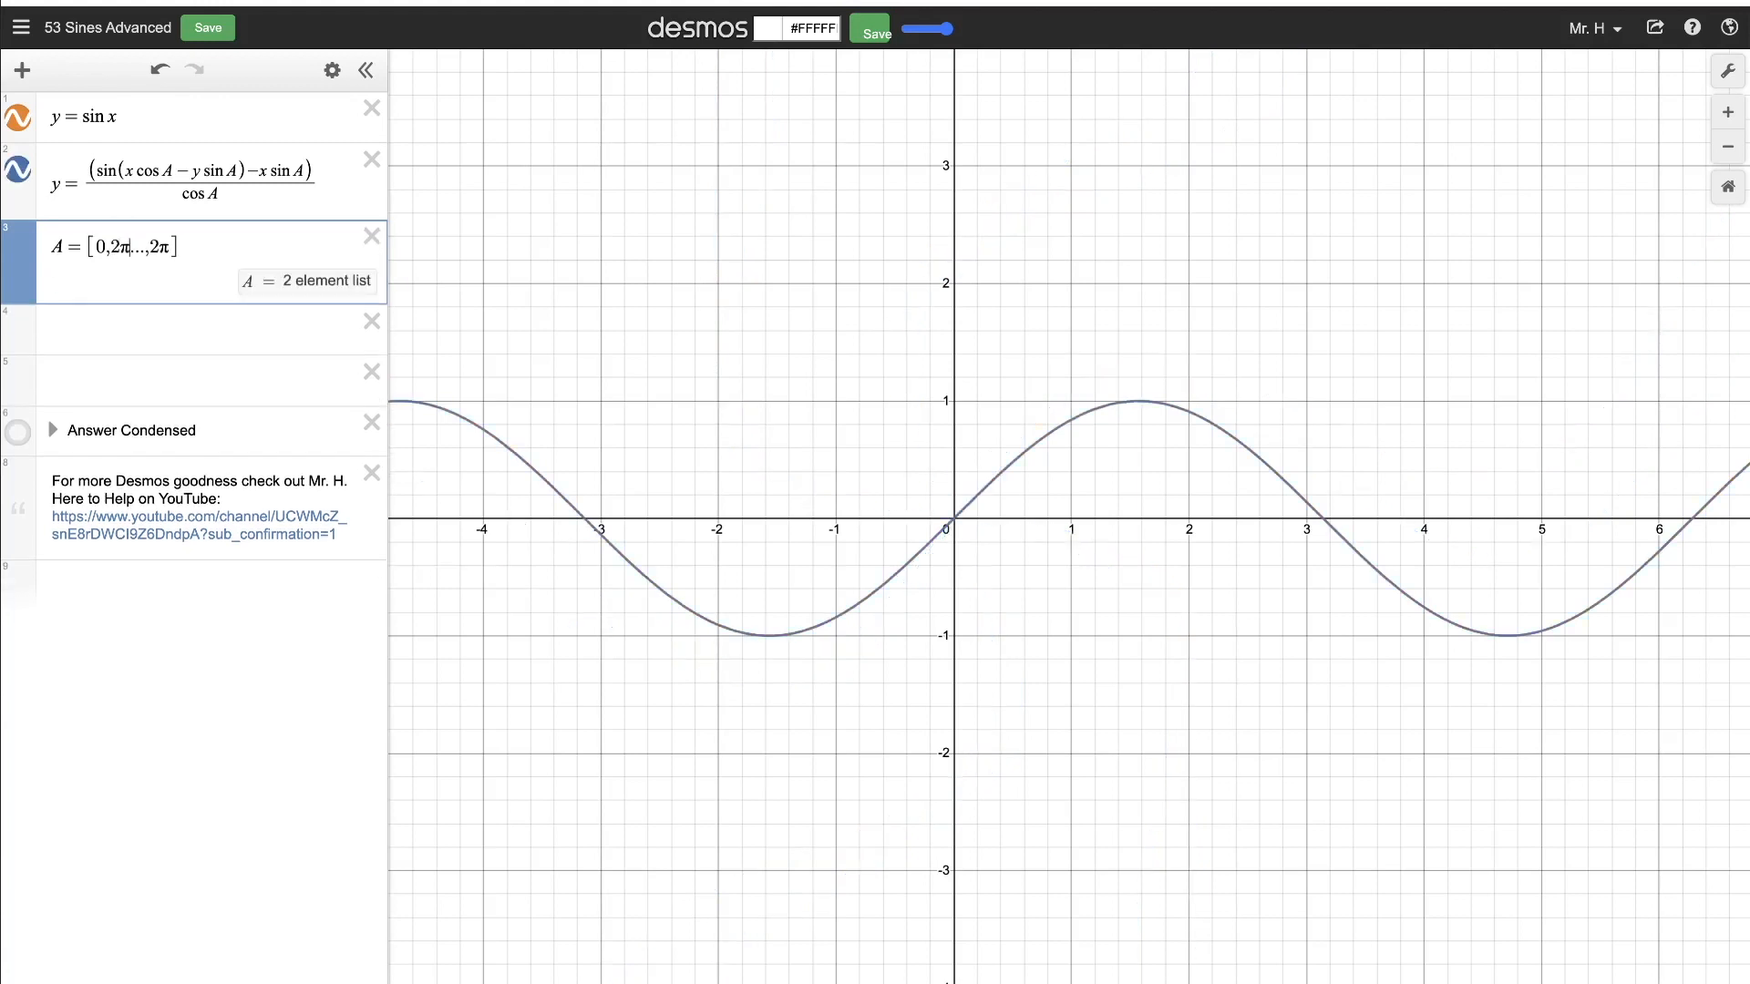
{"action": "type", "text": "/"}
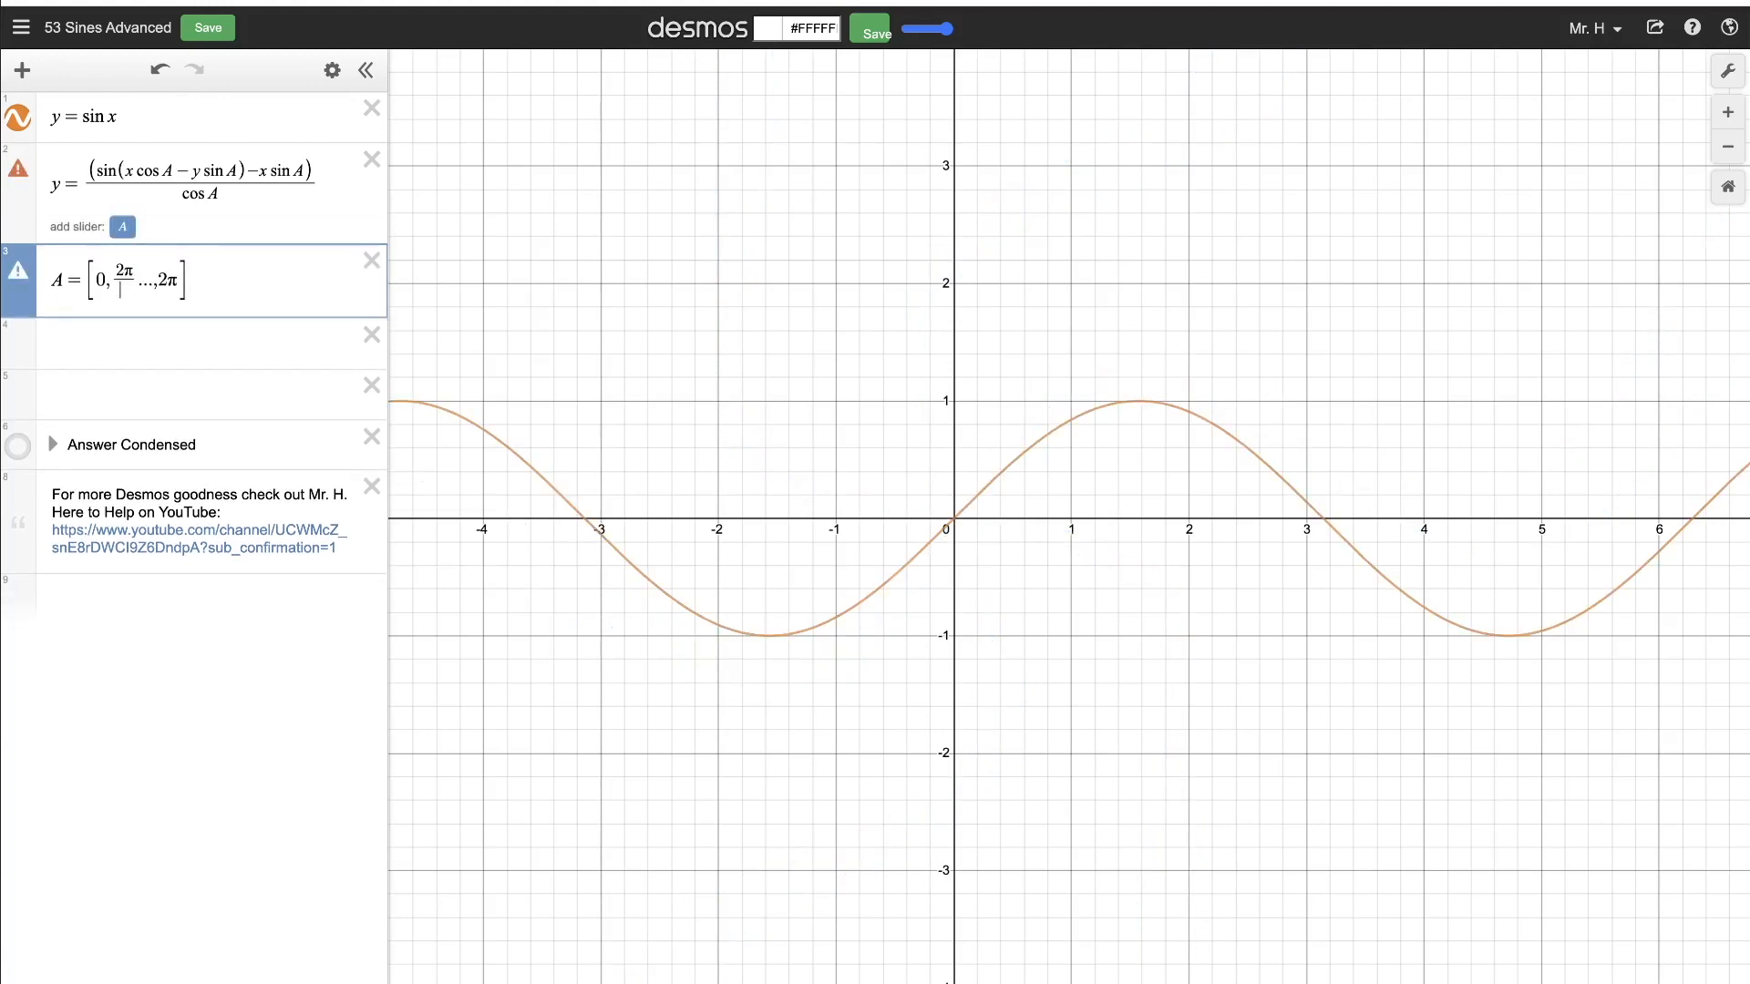
{"action": "type", "text": "53"}
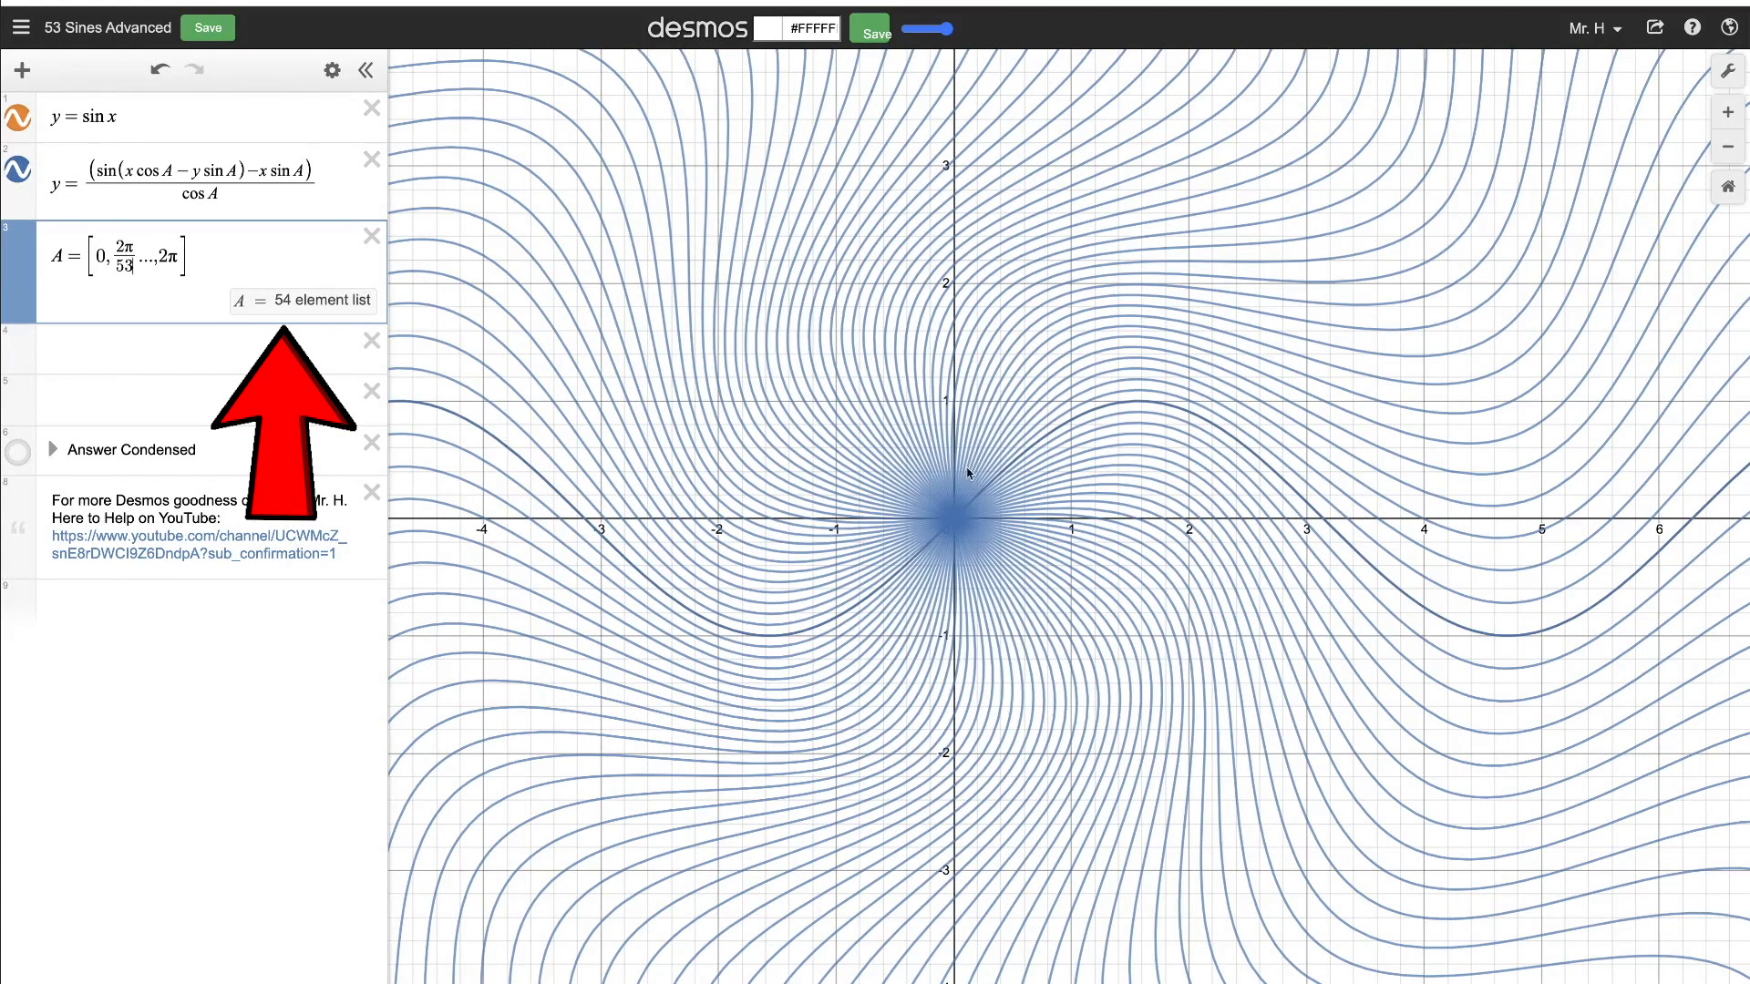
{"action": "left_click", "coordinate": [18, 118]}
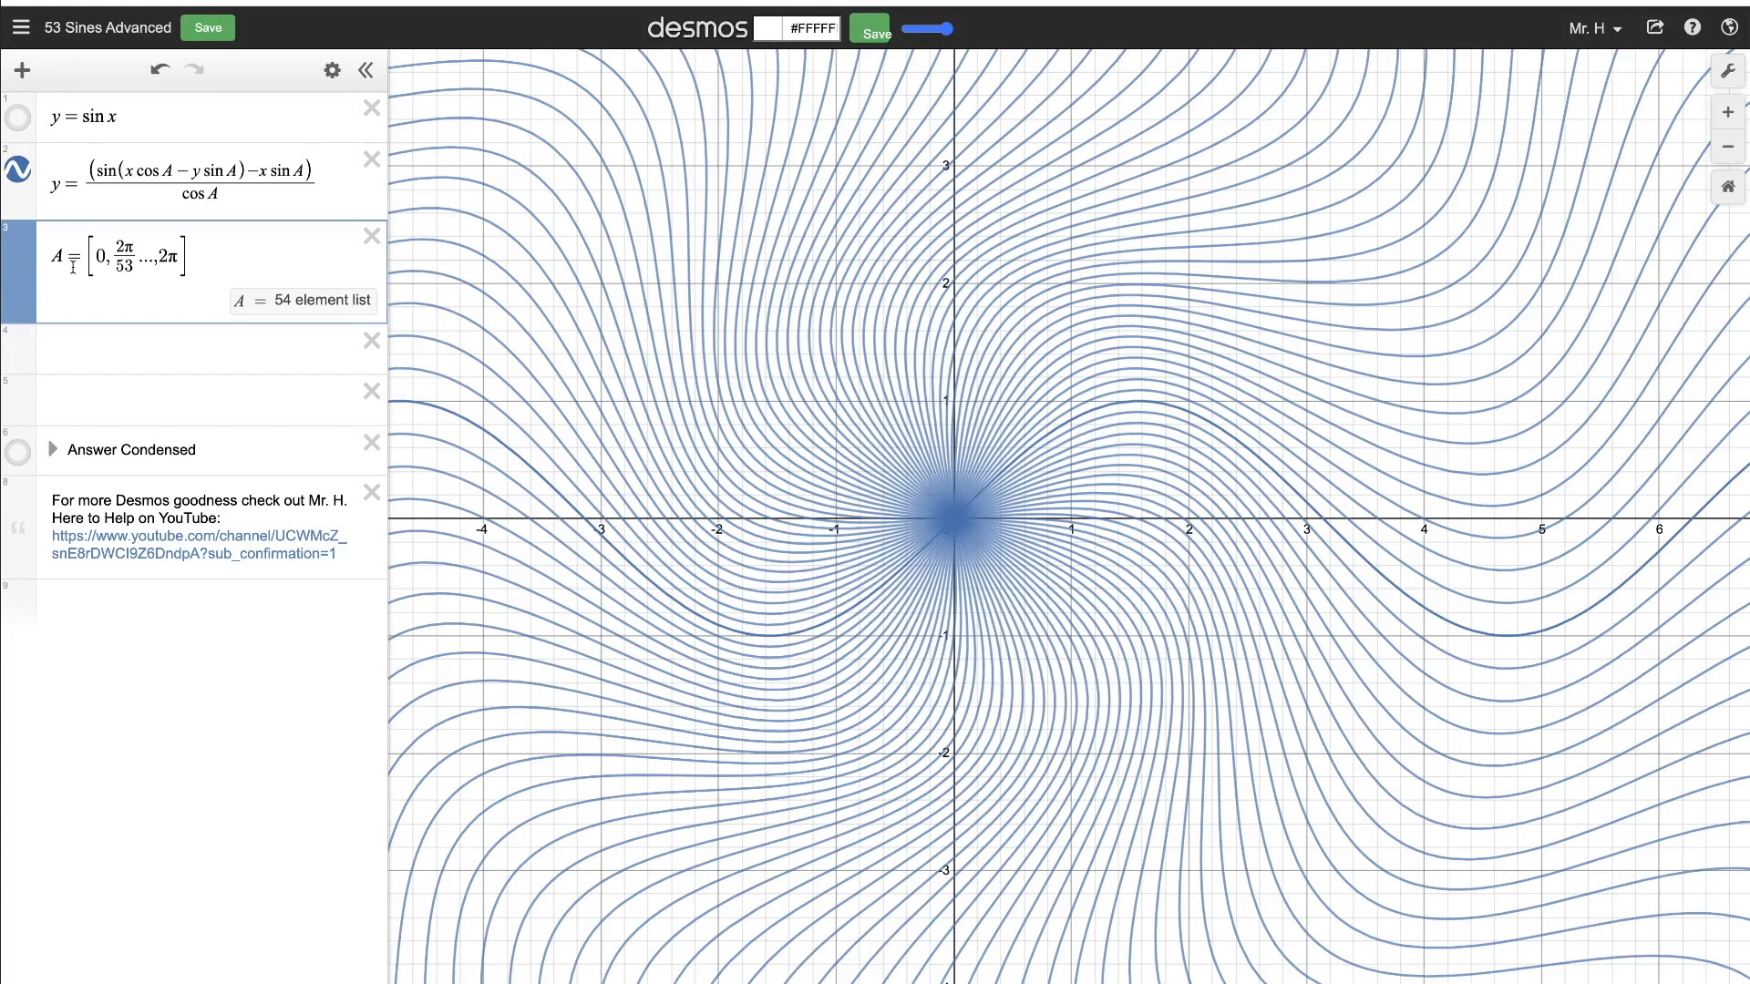
Remove the 0 from list A and add 4π/53 after the first term, giving [2π/53, 4π/53...,2π].
{"action": "left_click_drag", "start_coordinate": [110, 258], "coordinate": [138, 236]}
{"action": "left_click", "coordinate": [110, 259]}
{"action": "key", "text": "BackSpace"}
{"action": "key", "text": "BackSpace"}
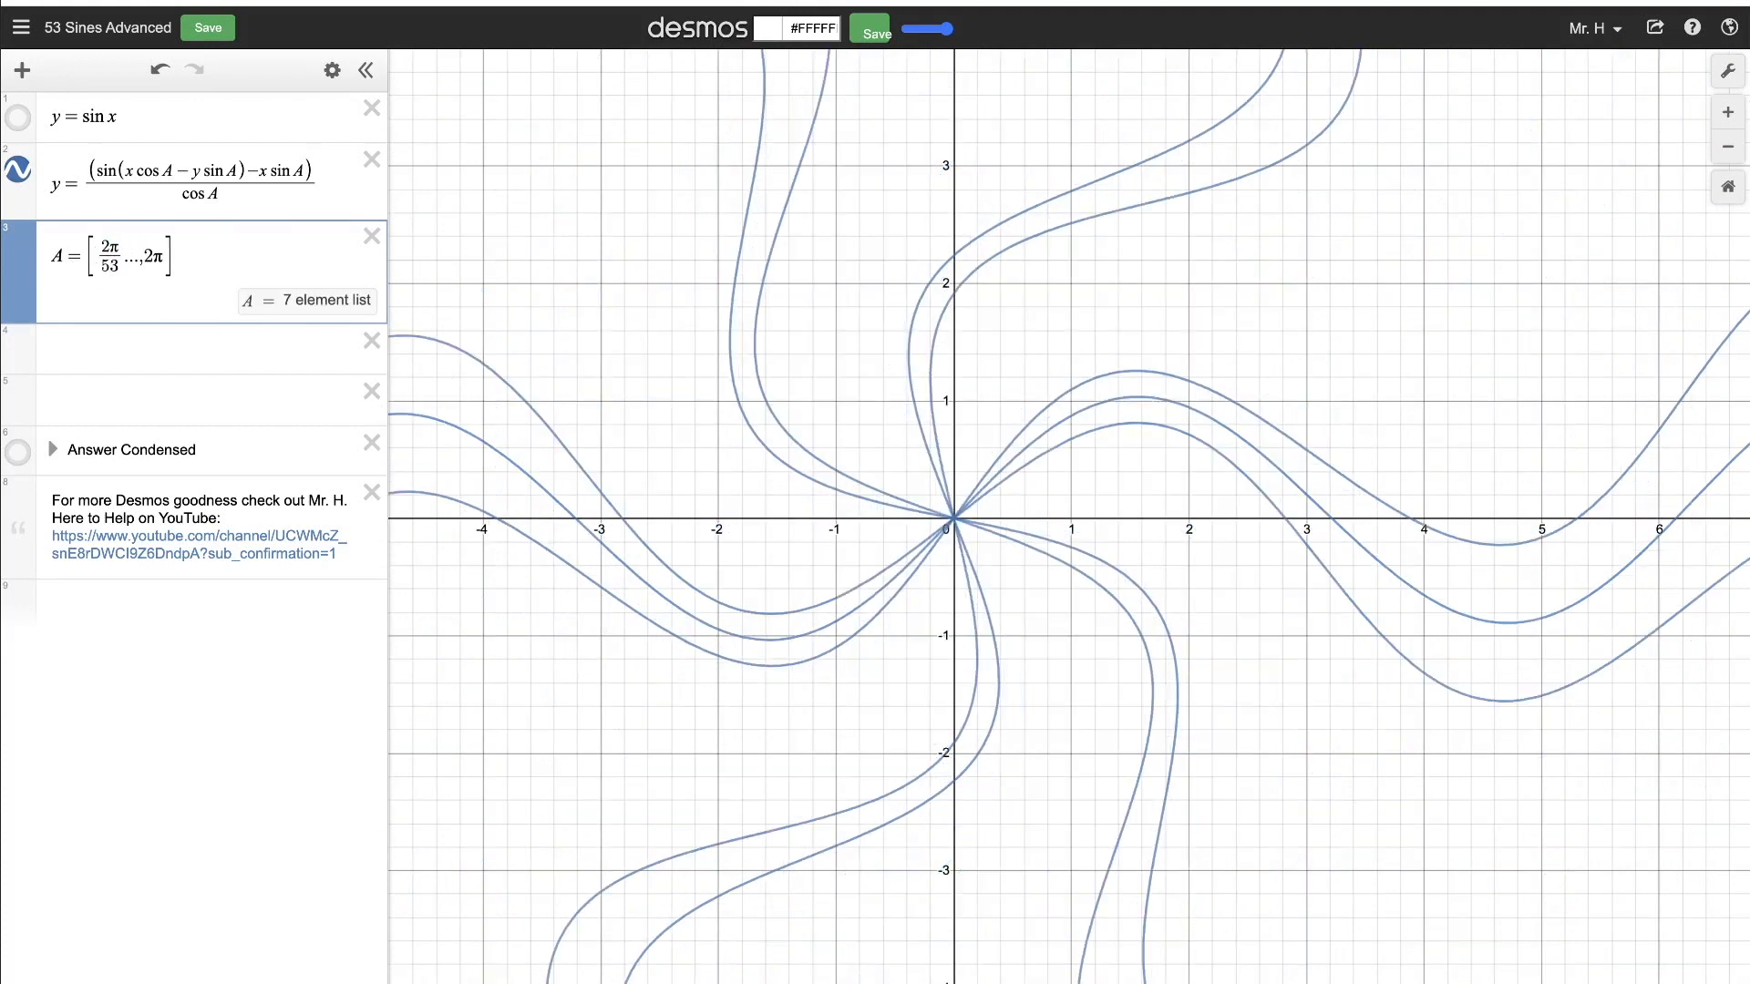
{"action": "left_click", "coordinate": [124, 260]}
{"action": "type", "text": ","}
{"action": "type", "text": "4pi"}
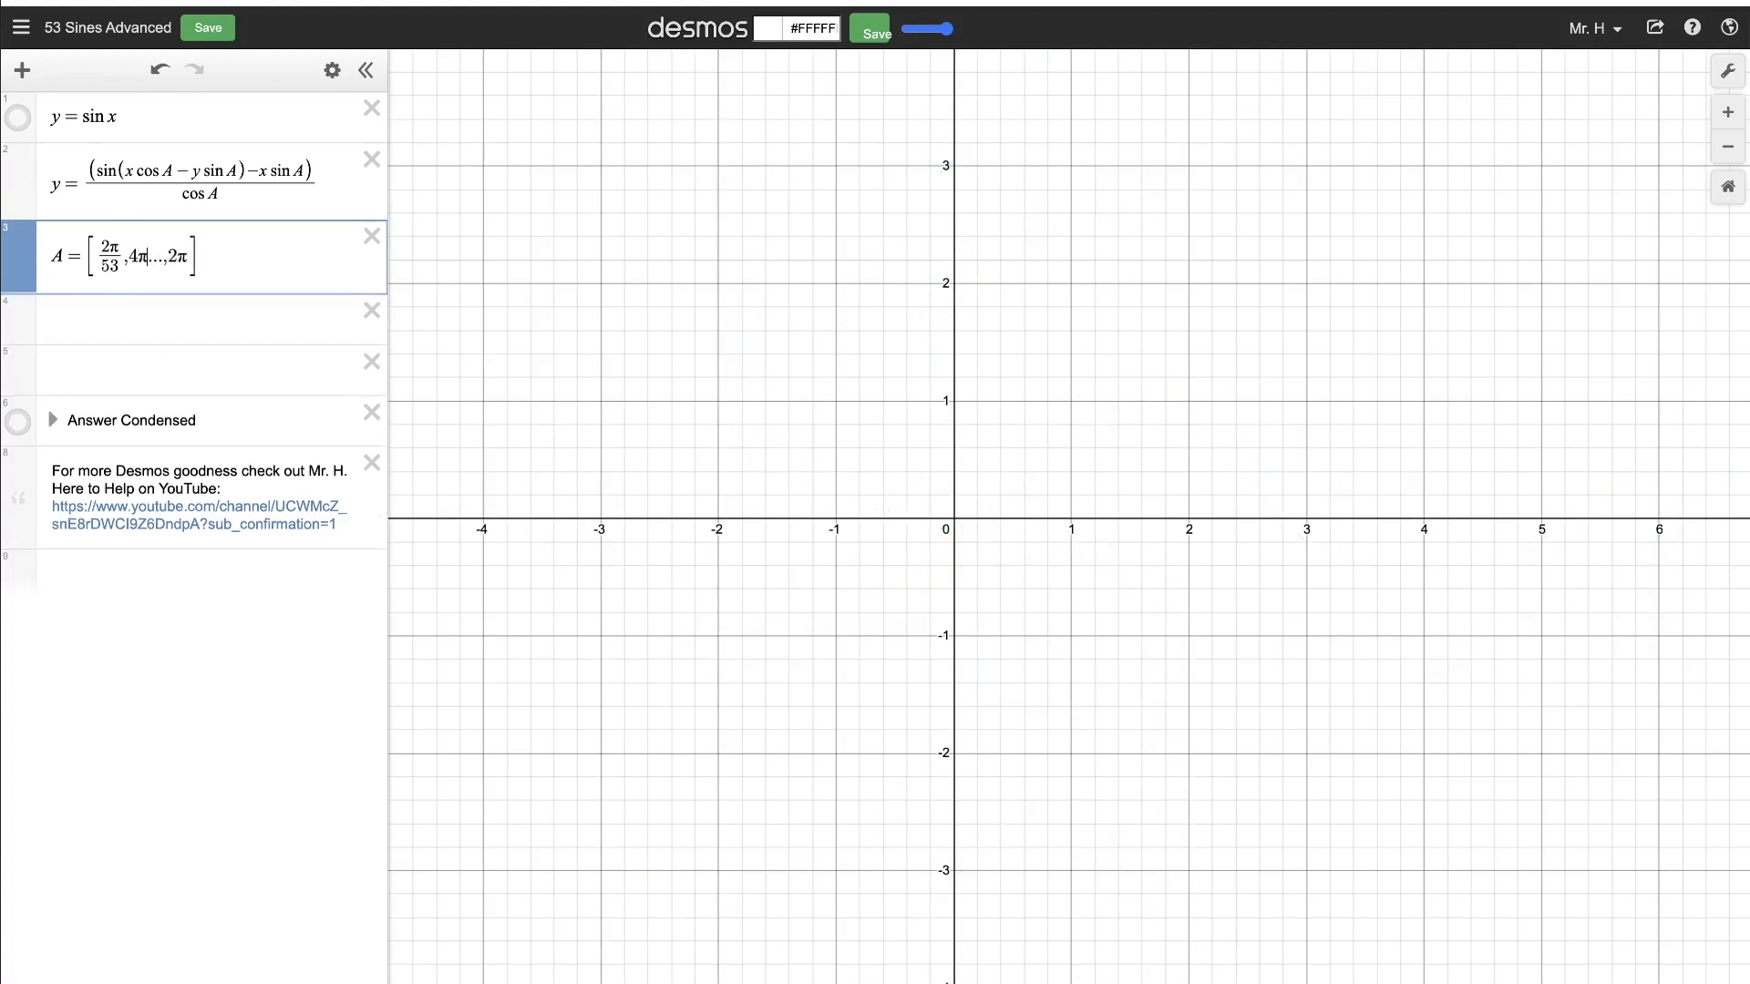
{"action": "type", "text": "/53"}
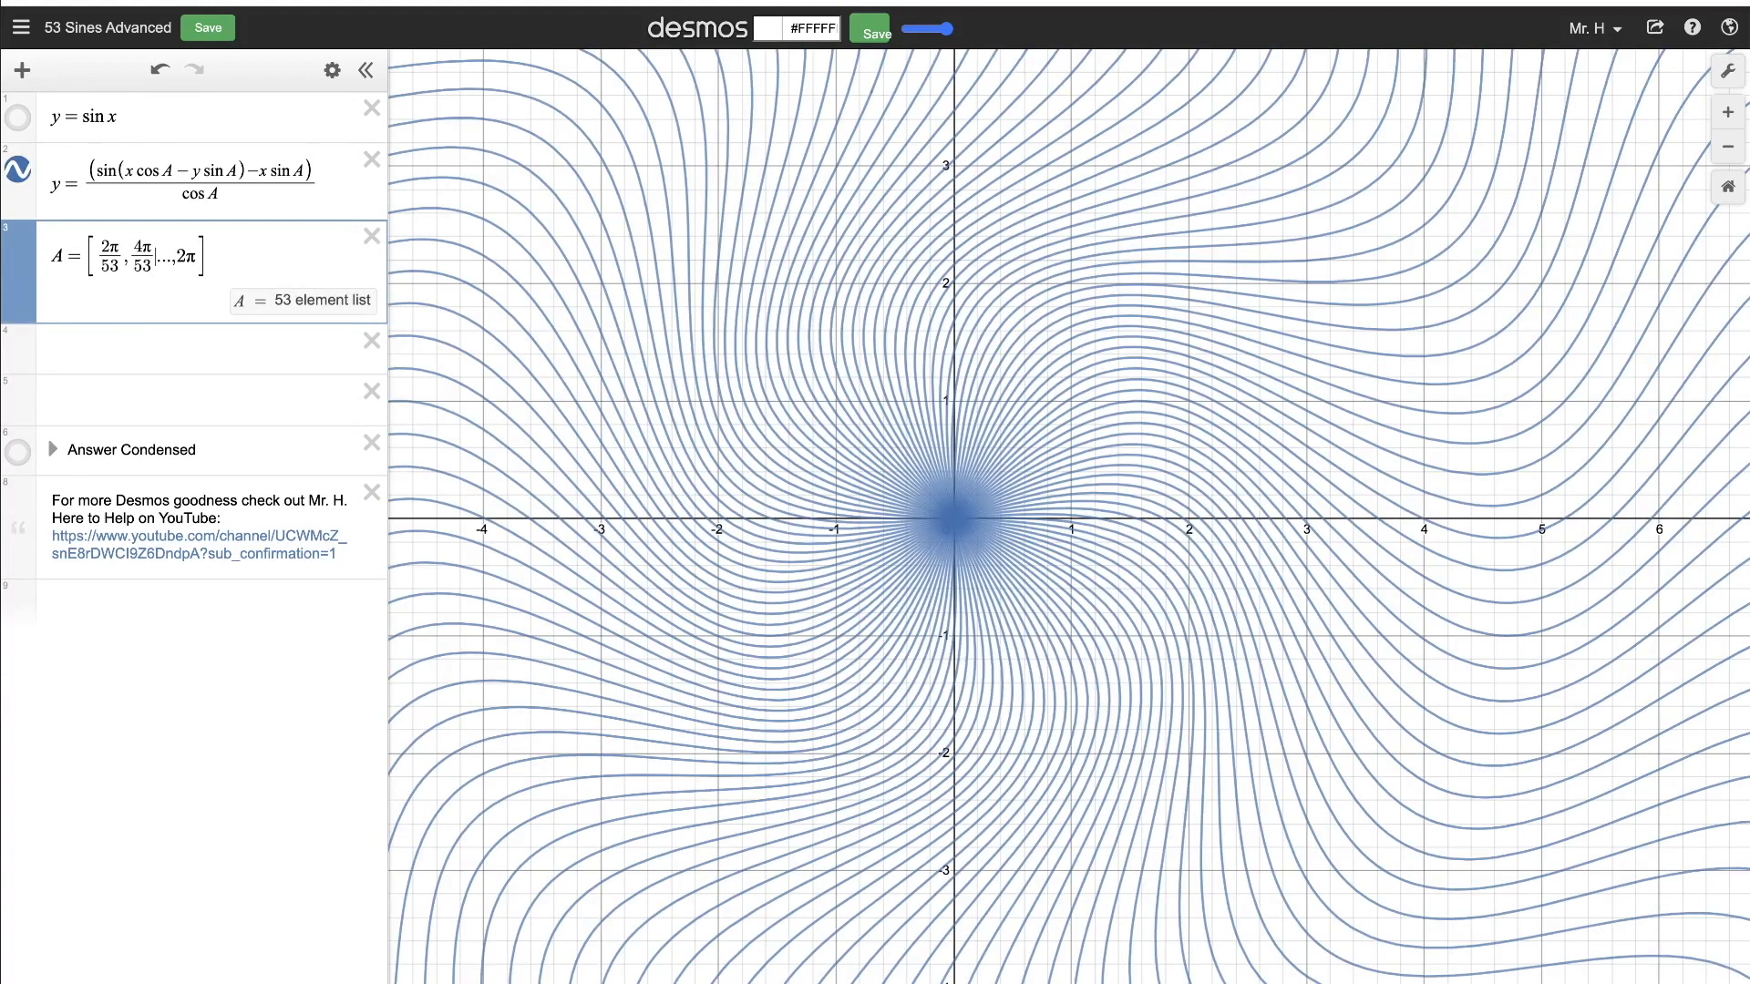
{"action": "key", "text": "Right"}
Color the rotated sine curves orange and turn on Projector Mode for the graph.
{"action": "left_click", "coordinate": [17, 170]}
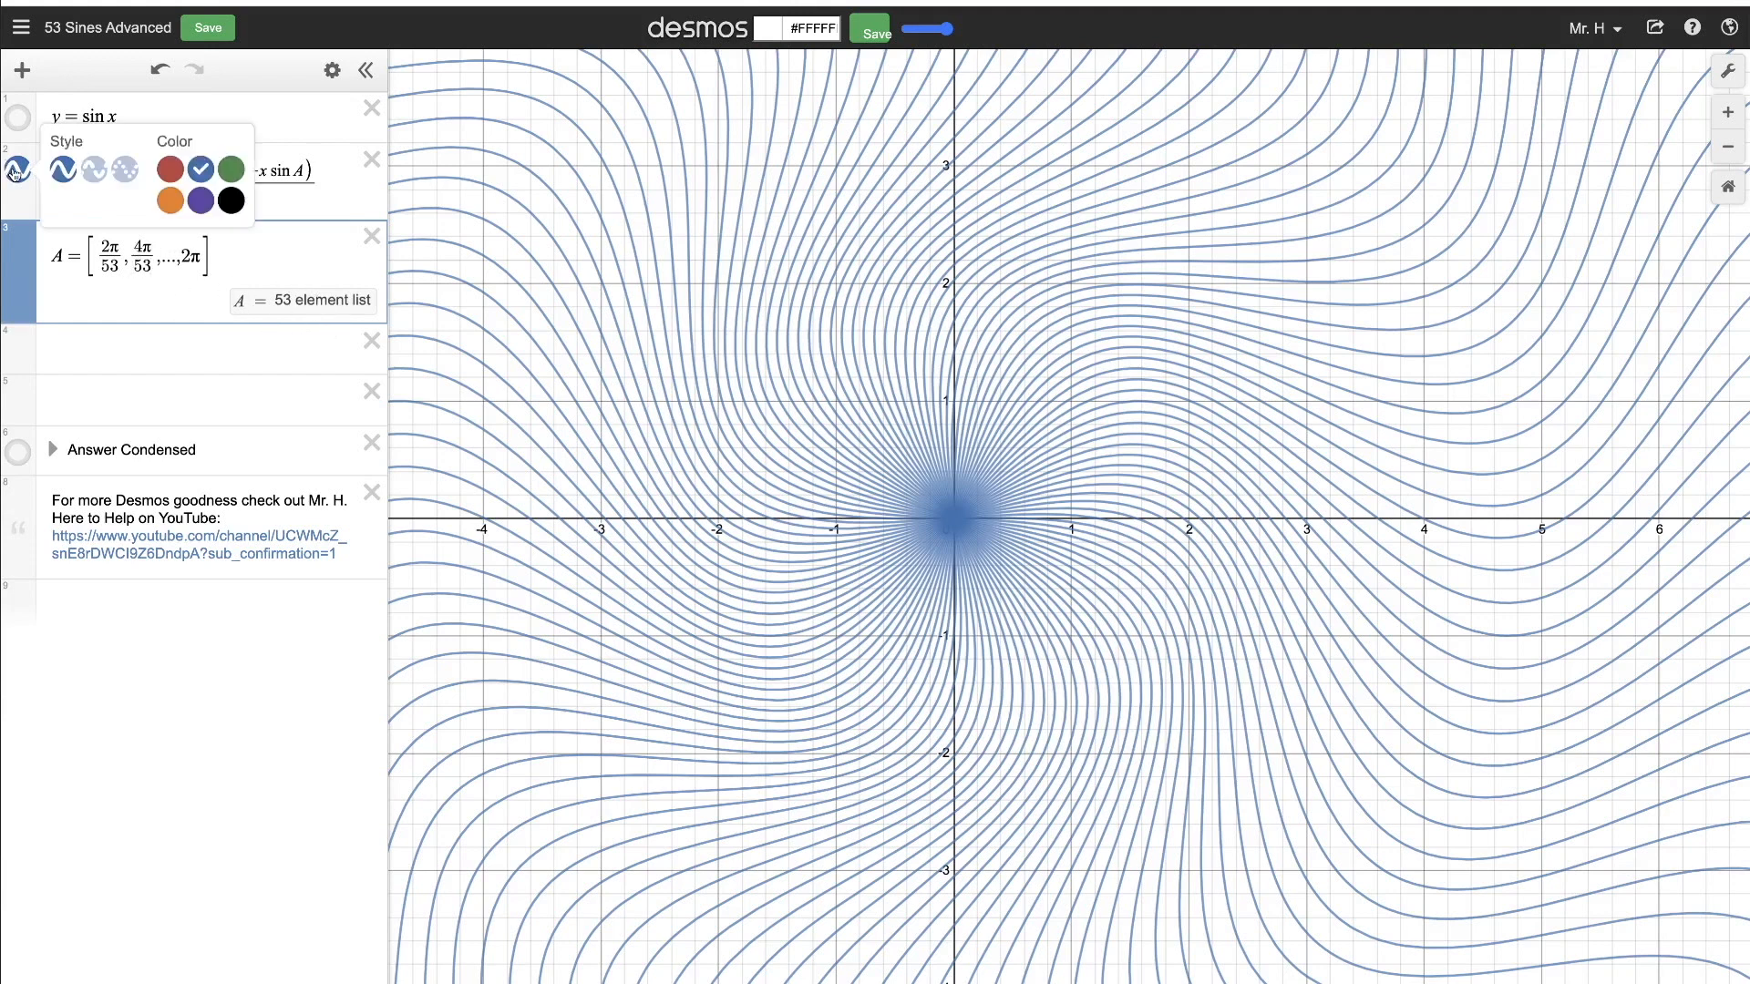
{"action": "left_click", "coordinate": [170, 205]}
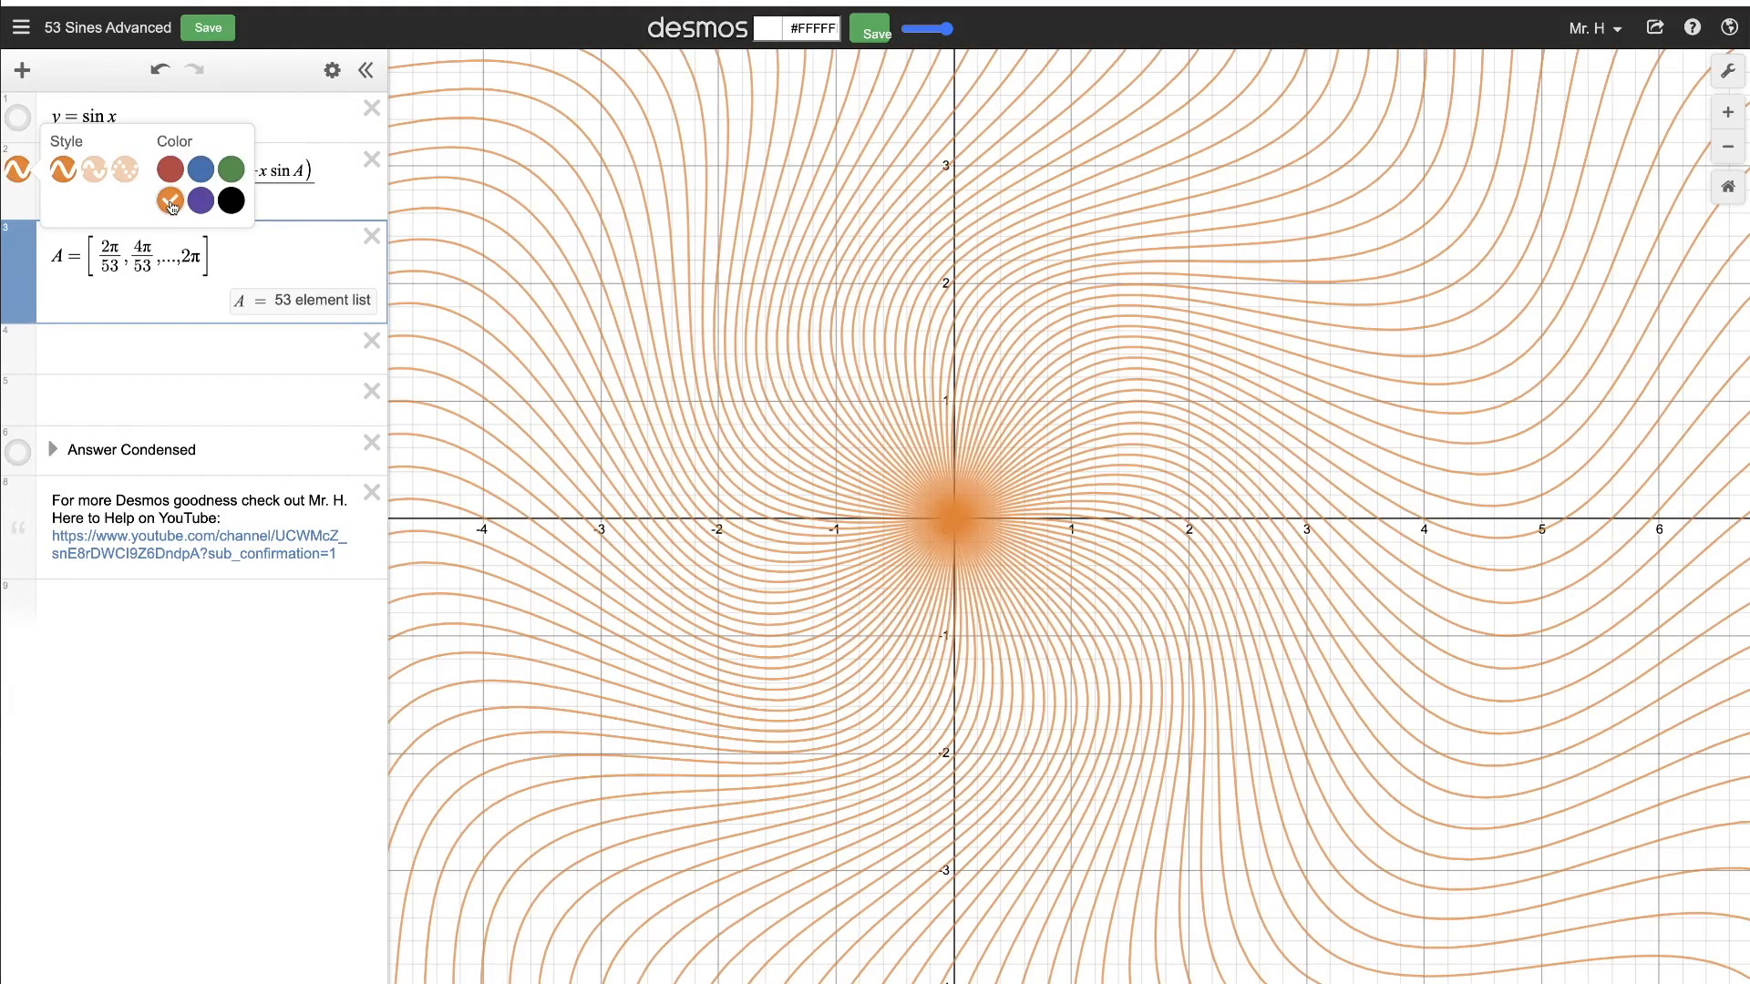
{"action": "left_click", "coordinate": [1725, 78]}
{"action": "left_click", "coordinate": [1602, 91]}
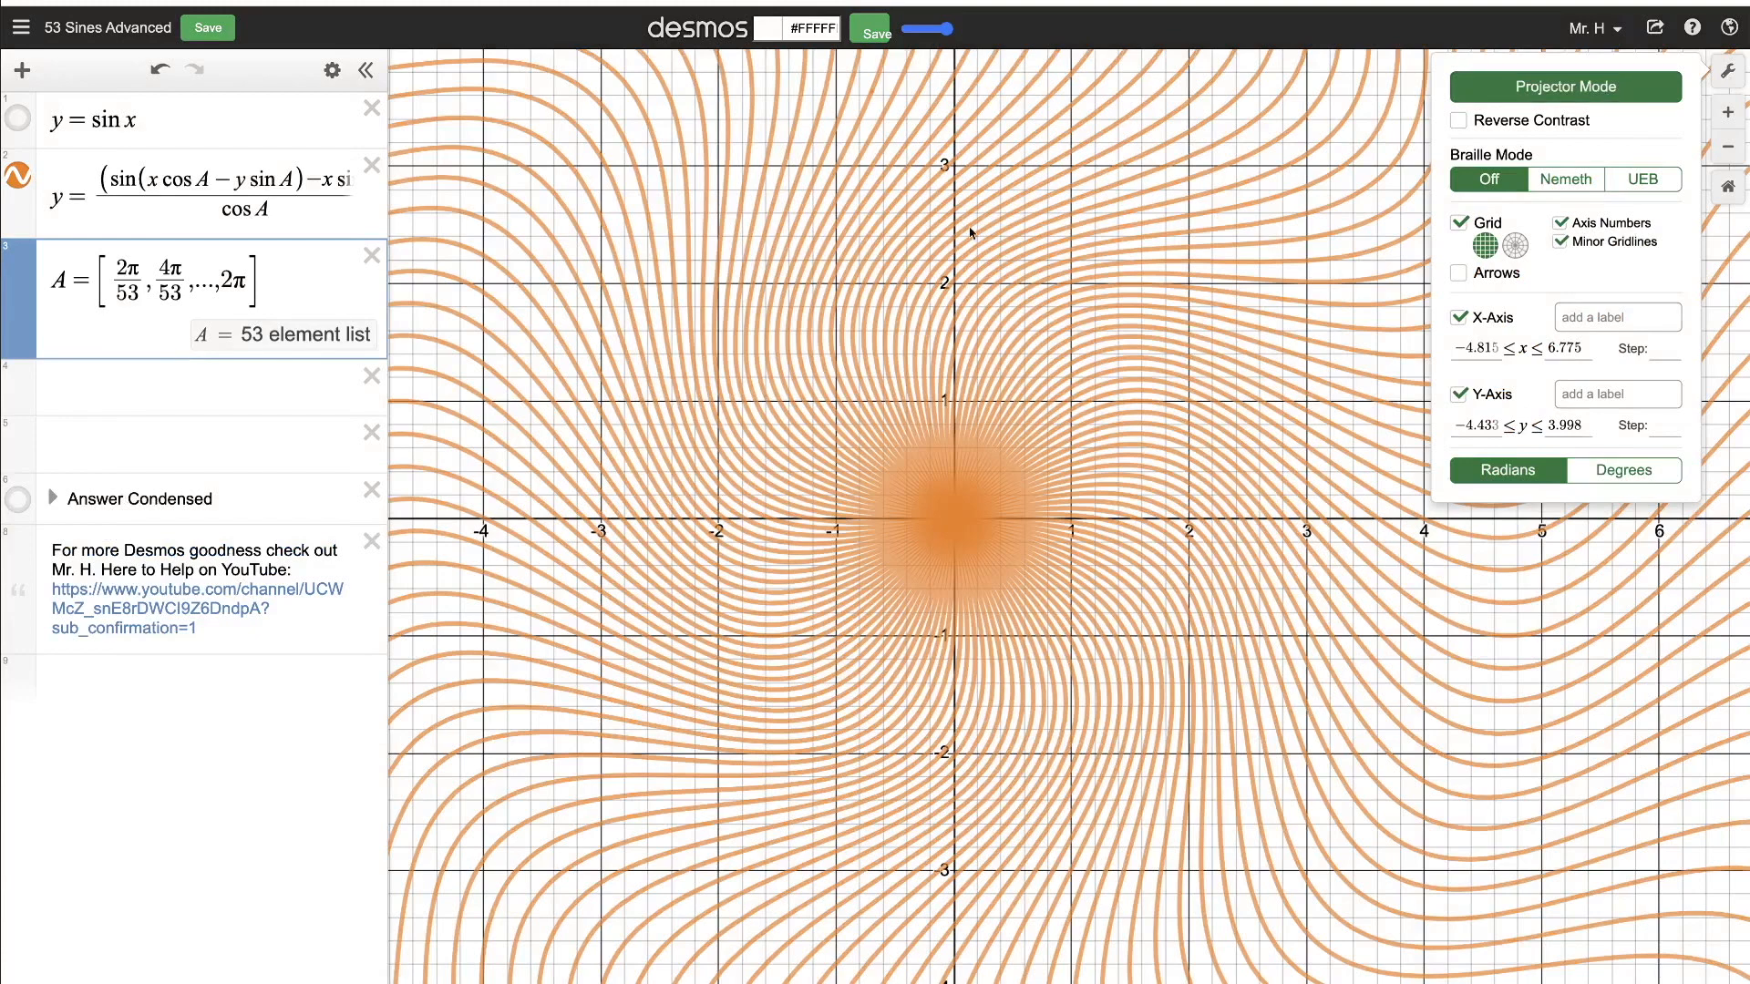
{"action": "left_click", "coordinate": [520, 160]}
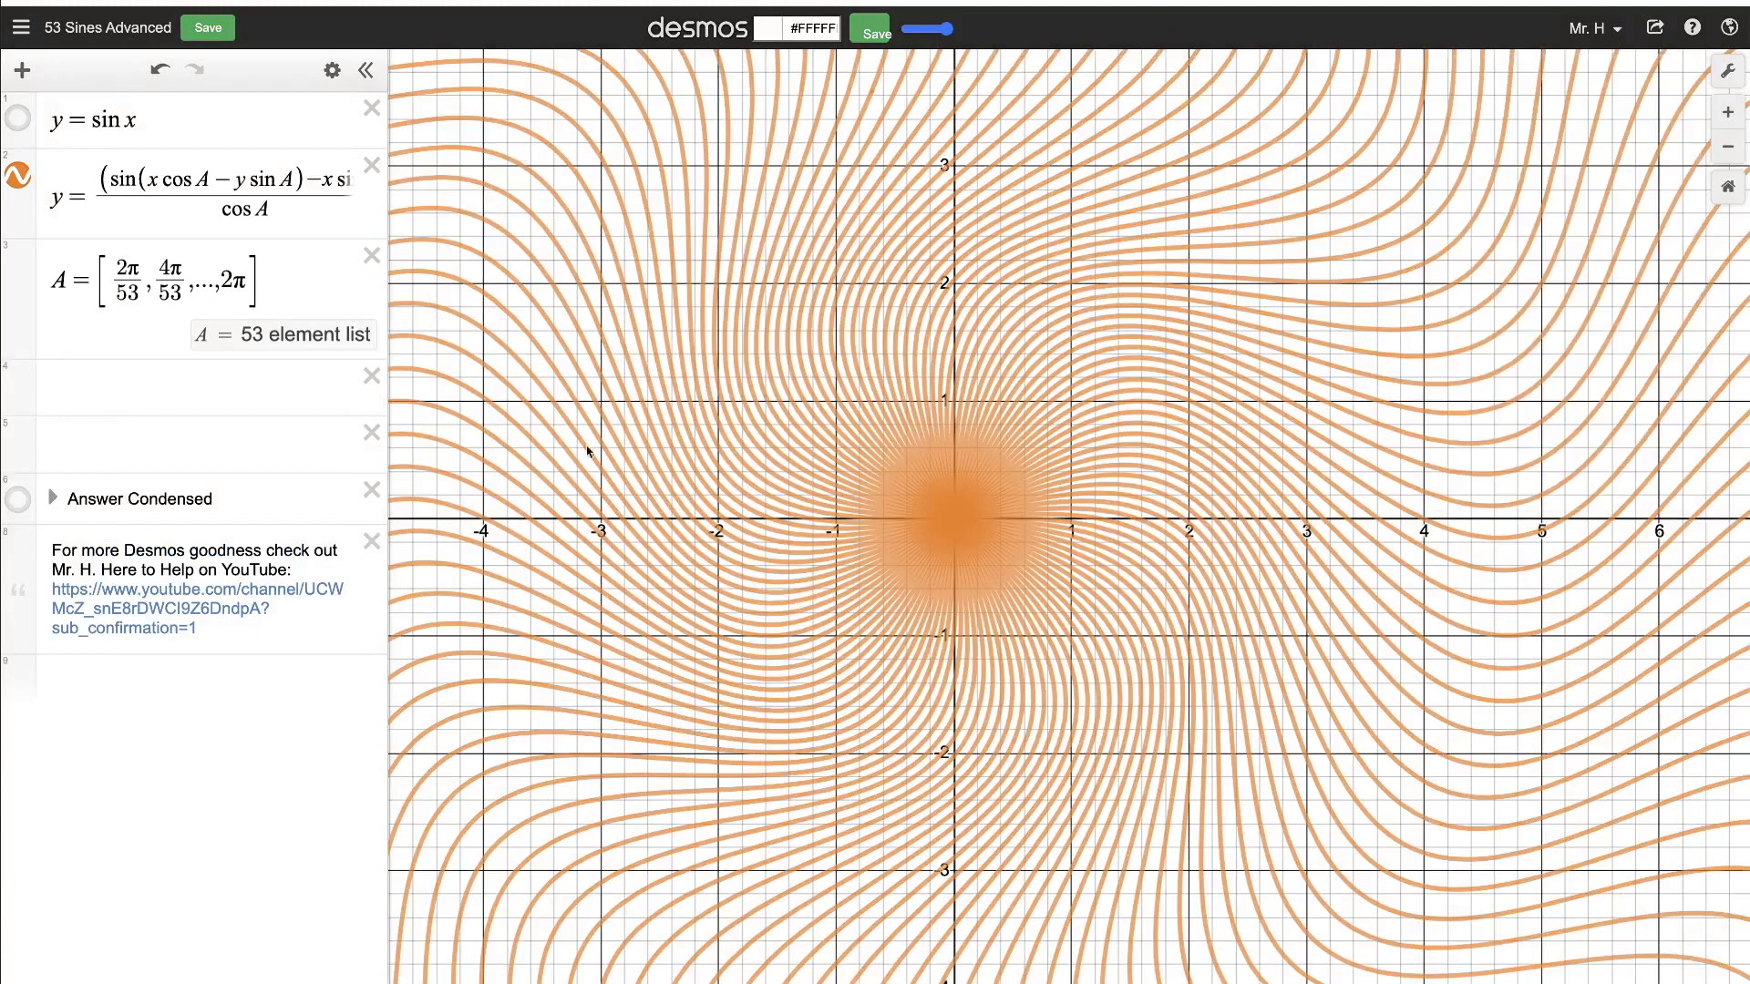
Delete the two empty expressions and the y = sin x equation.
{"action": "left_click", "coordinate": [371, 380]}
{"action": "left_click", "coordinate": [371, 379]}
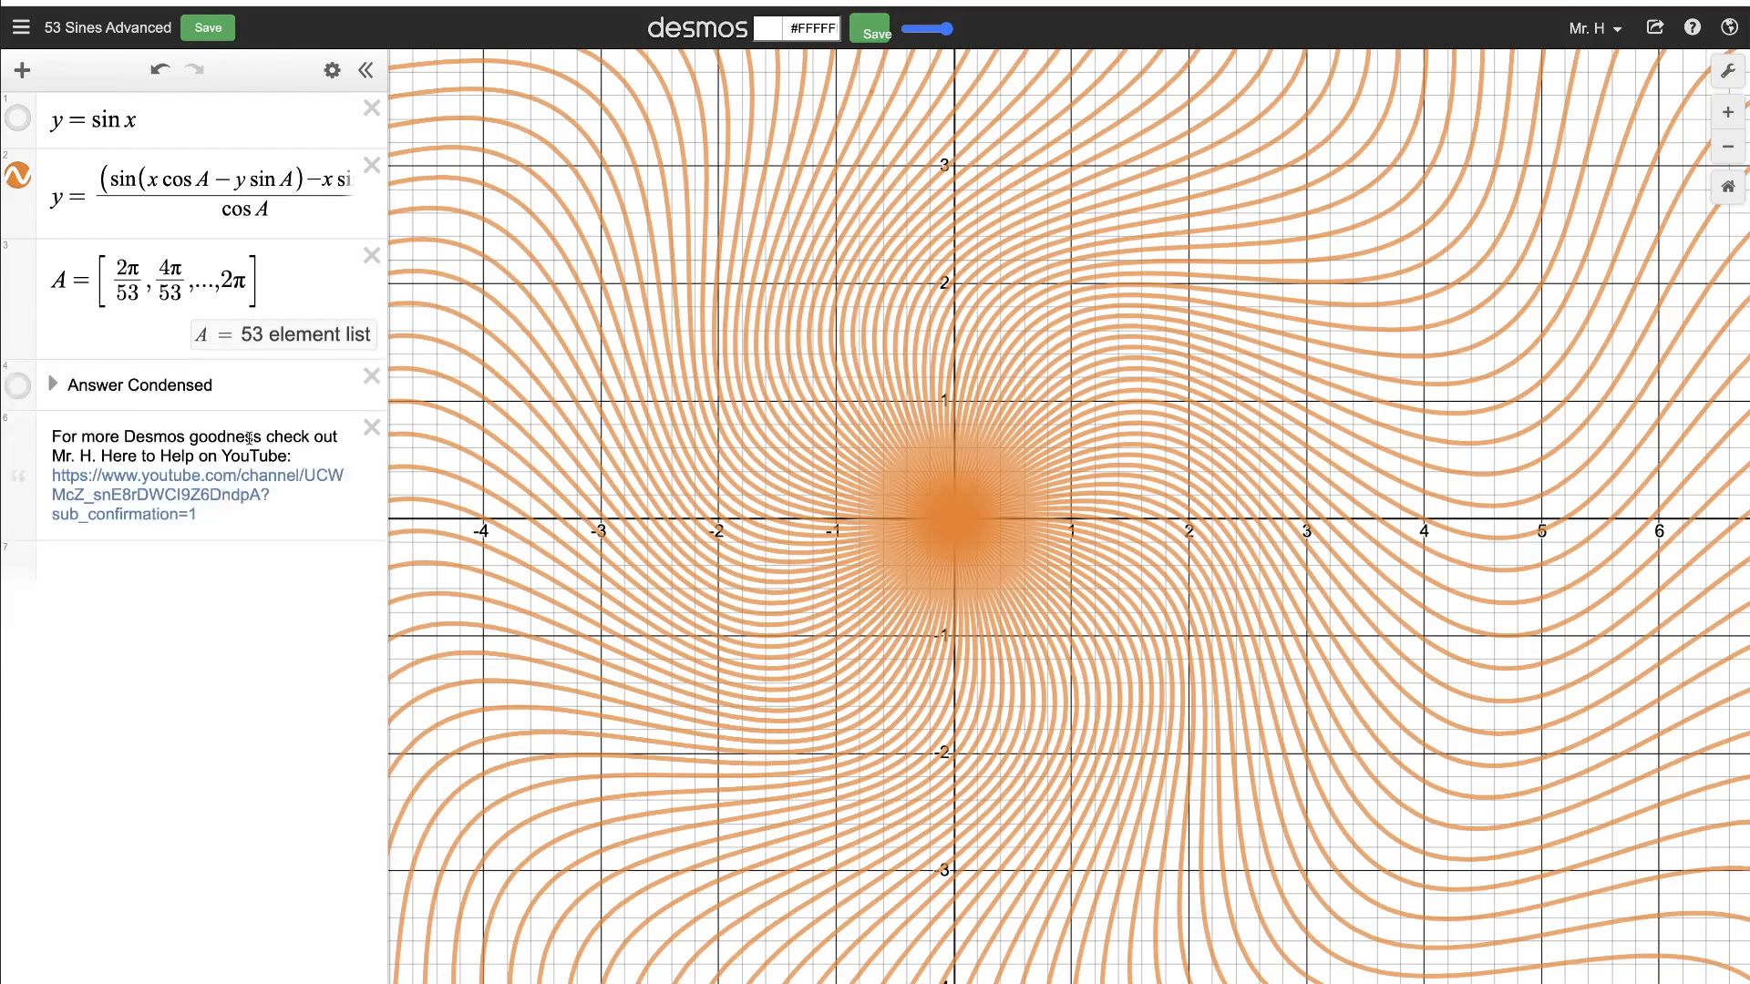
{"action": "left_click", "coordinate": [372, 112]}
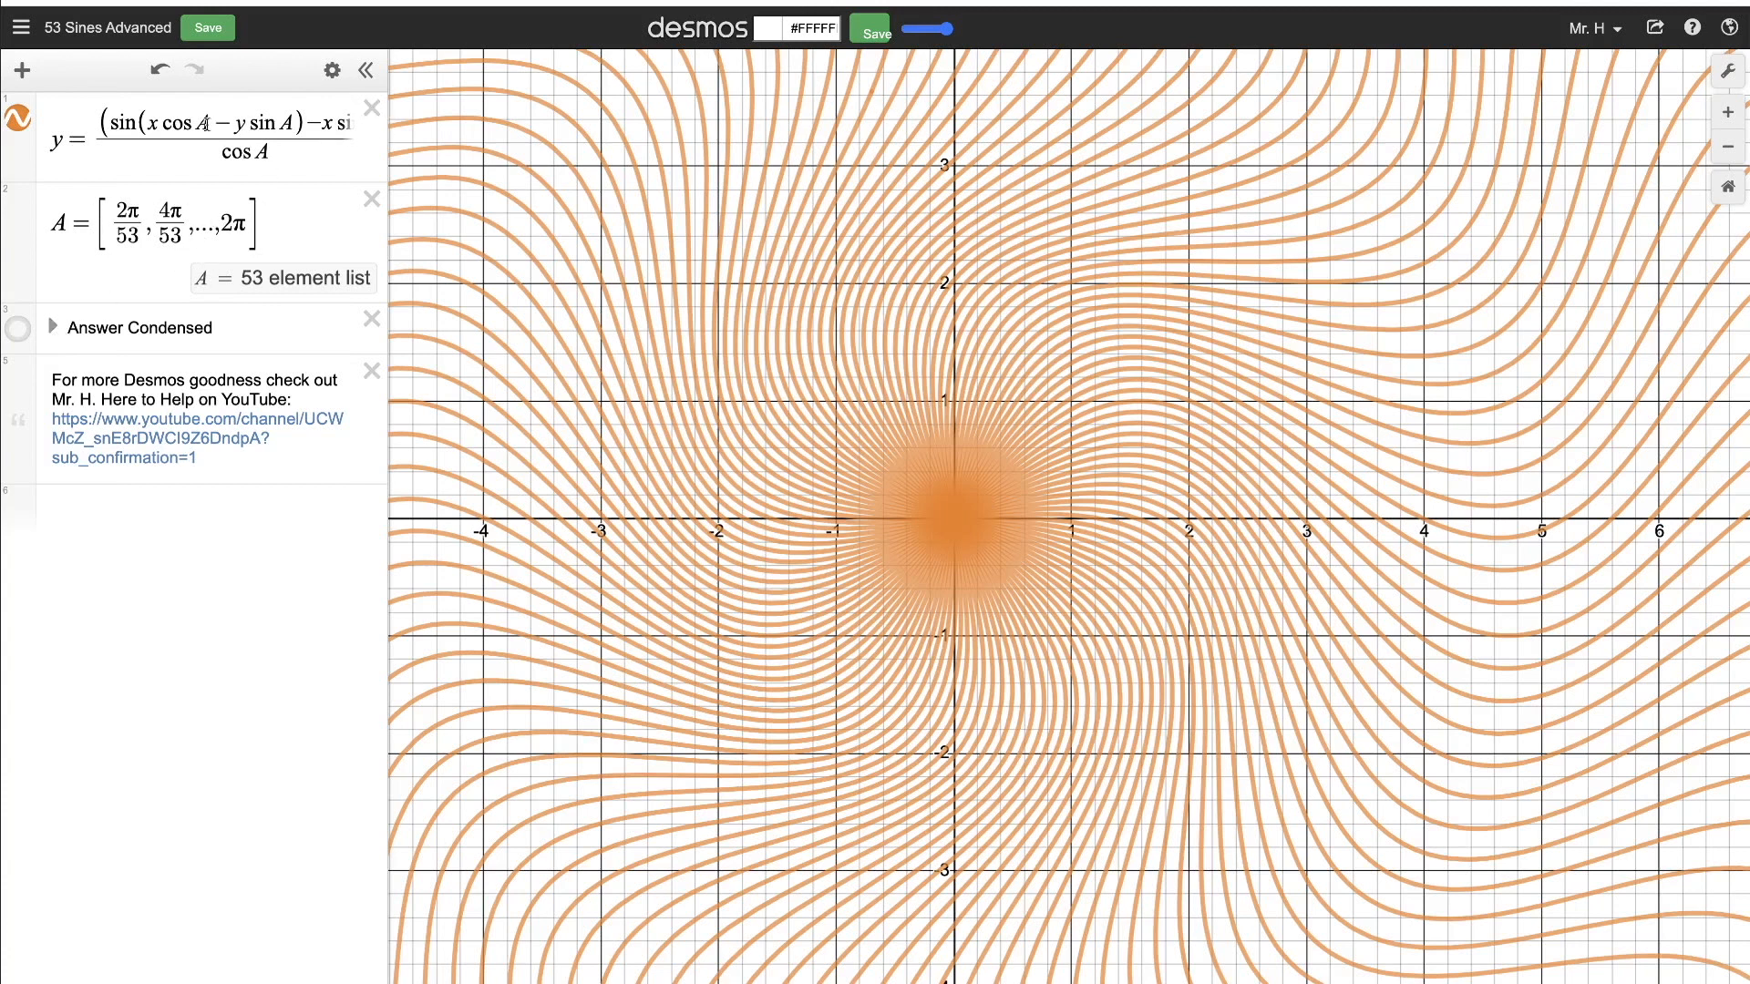
Widen the expression area and delete both the rotated sine equation and the list A.
{"action": "left_click_drag", "start_coordinate": [390, 157], "coordinate": [607, 163]}
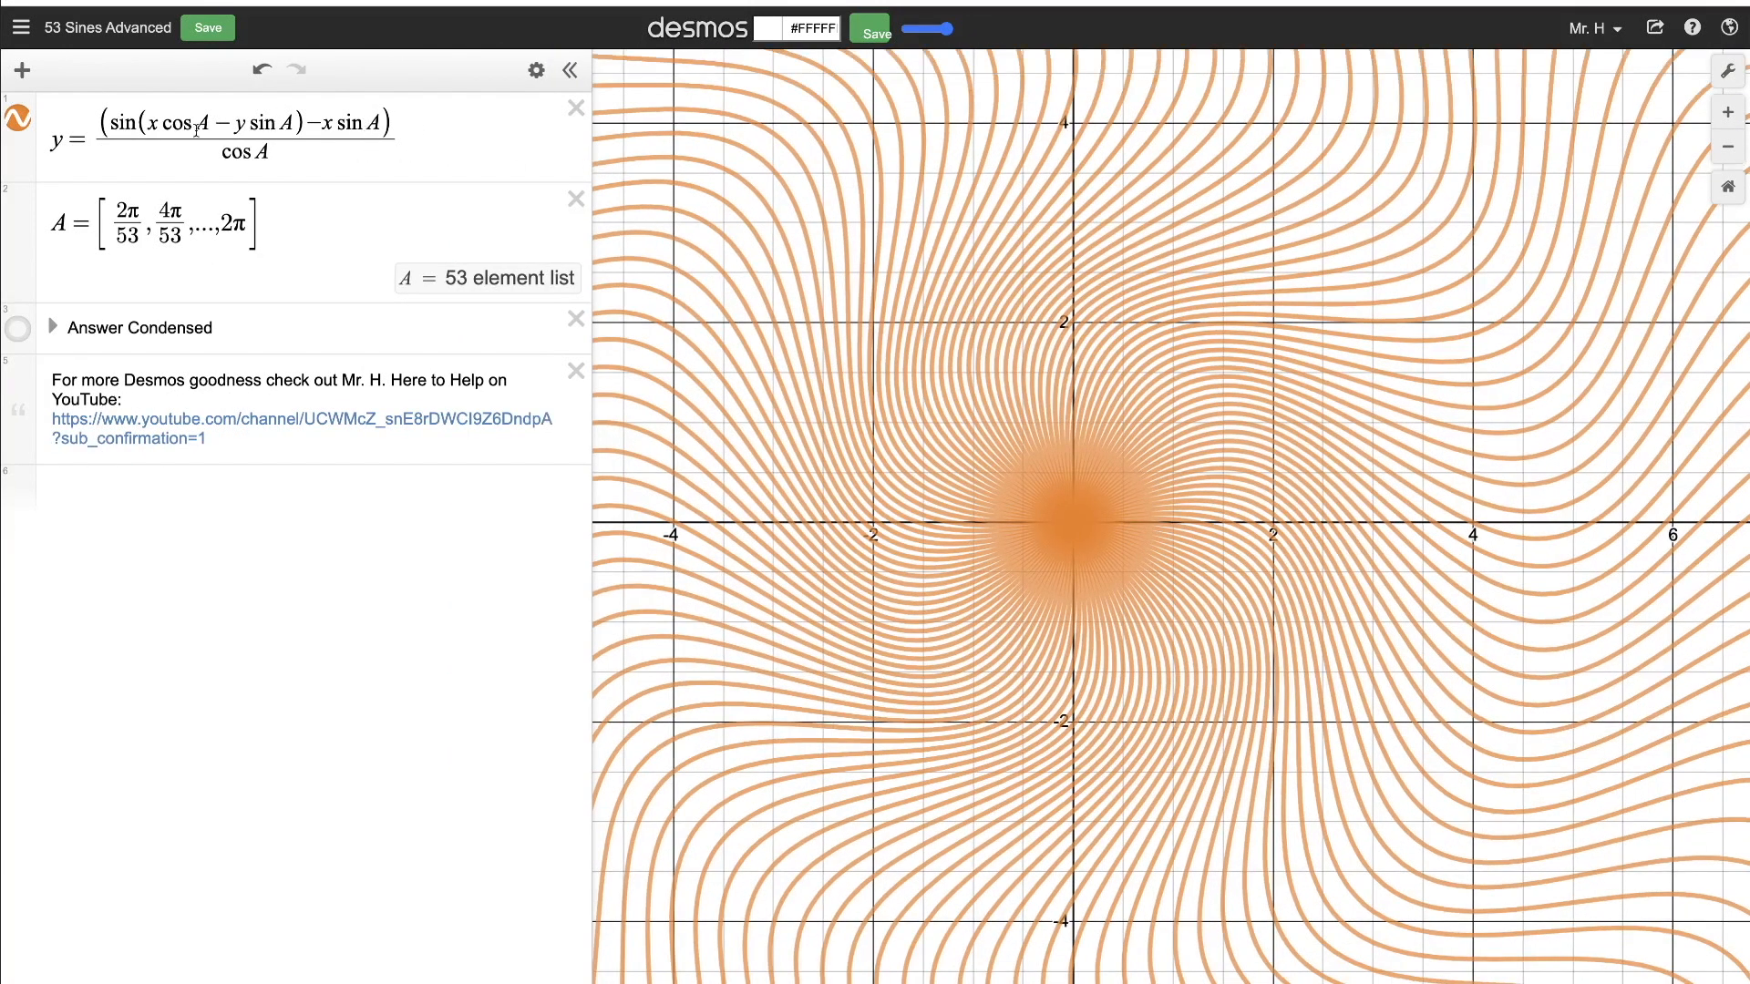
{"action": "left_click", "coordinate": [575, 109]}
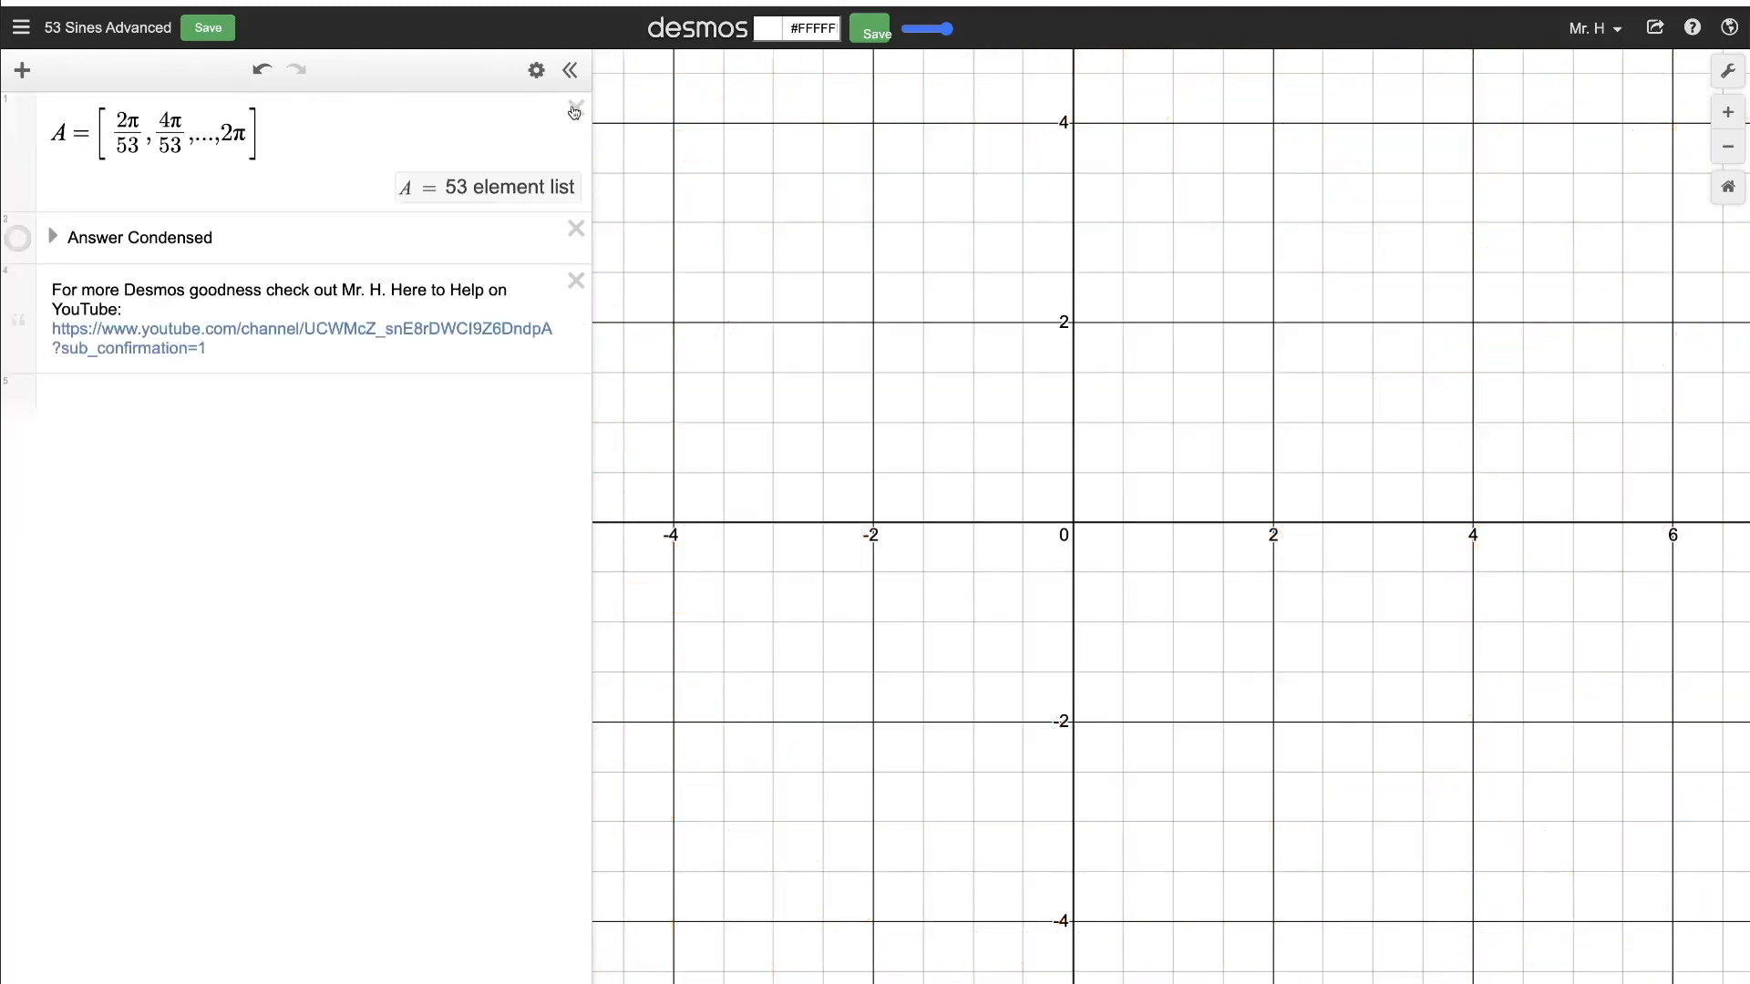
{"action": "left_click", "coordinate": [574, 109]}
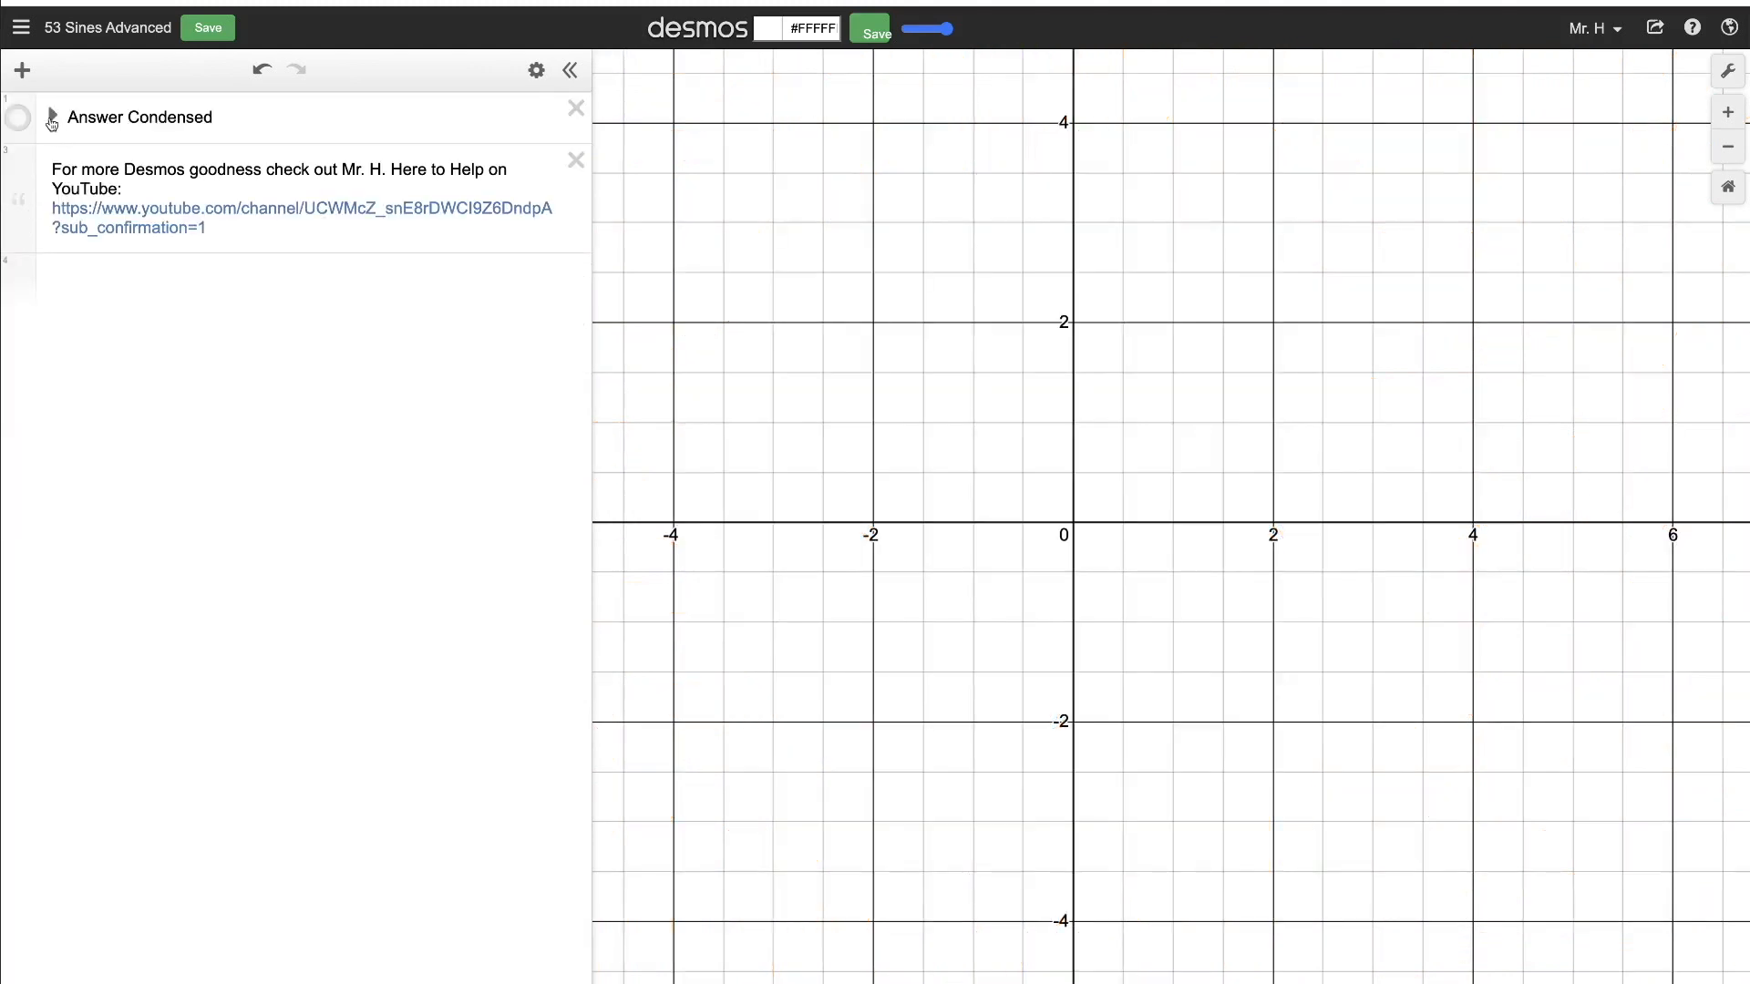
Expand the Answer Condensed folder, widen the expression area to fit its equation, and show the folder's graph.
{"action": "left_click", "coordinate": [52, 119]}
{"action": "left_click_drag", "start_coordinate": [591, 248], "coordinate": [908, 276]}
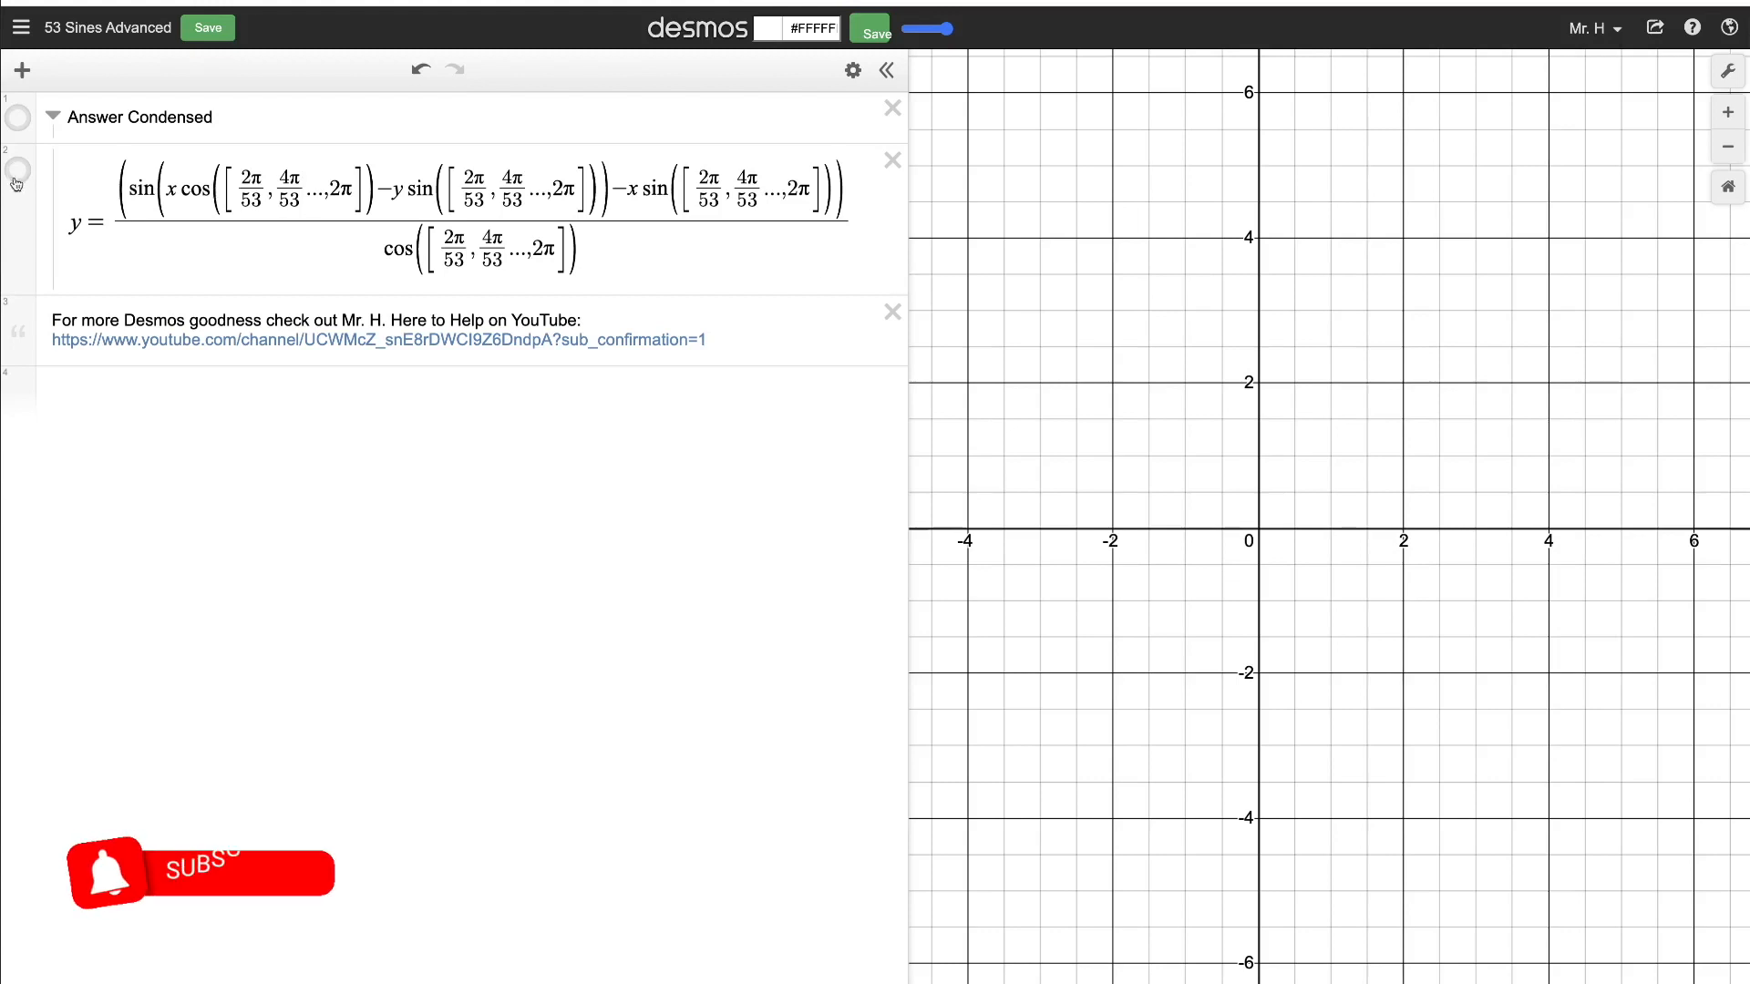
{"action": "left_click", "coordinate": [19, 123]}
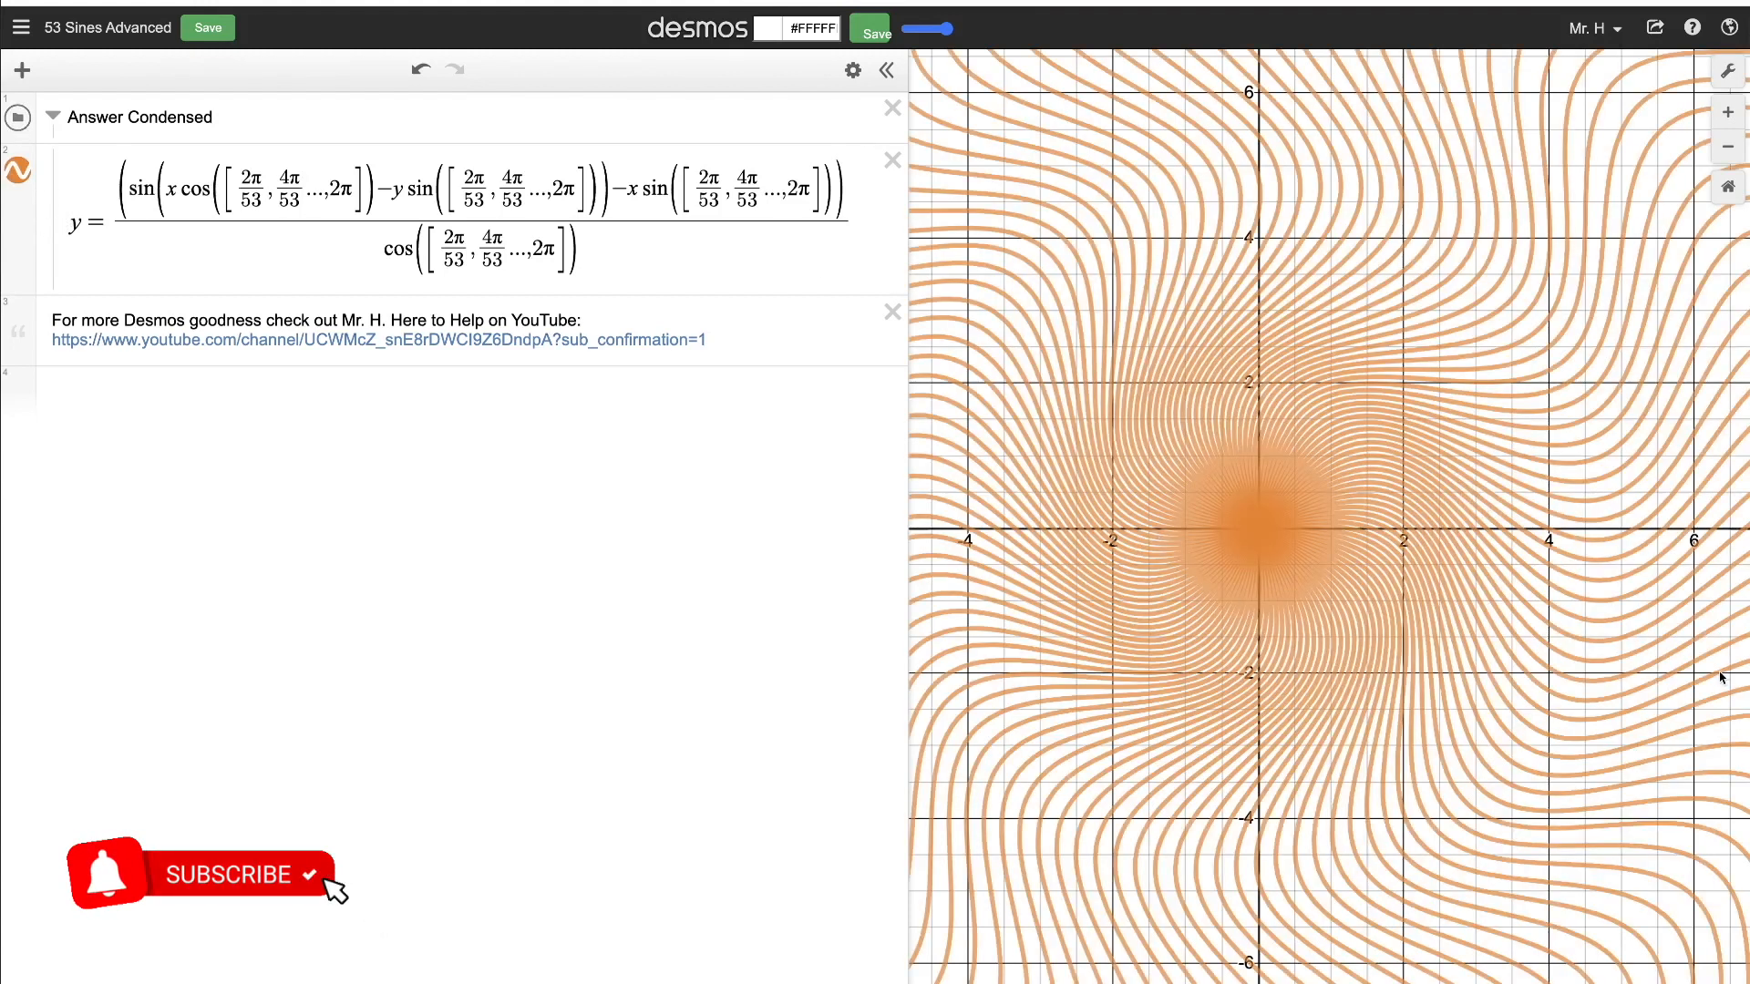
Hide the expression list and center the spiral of sine curves in the full-width graph.
{"action": "left_click_drag", "start_coordinate": [1451, 643], "coordinate": [1491, 644]}
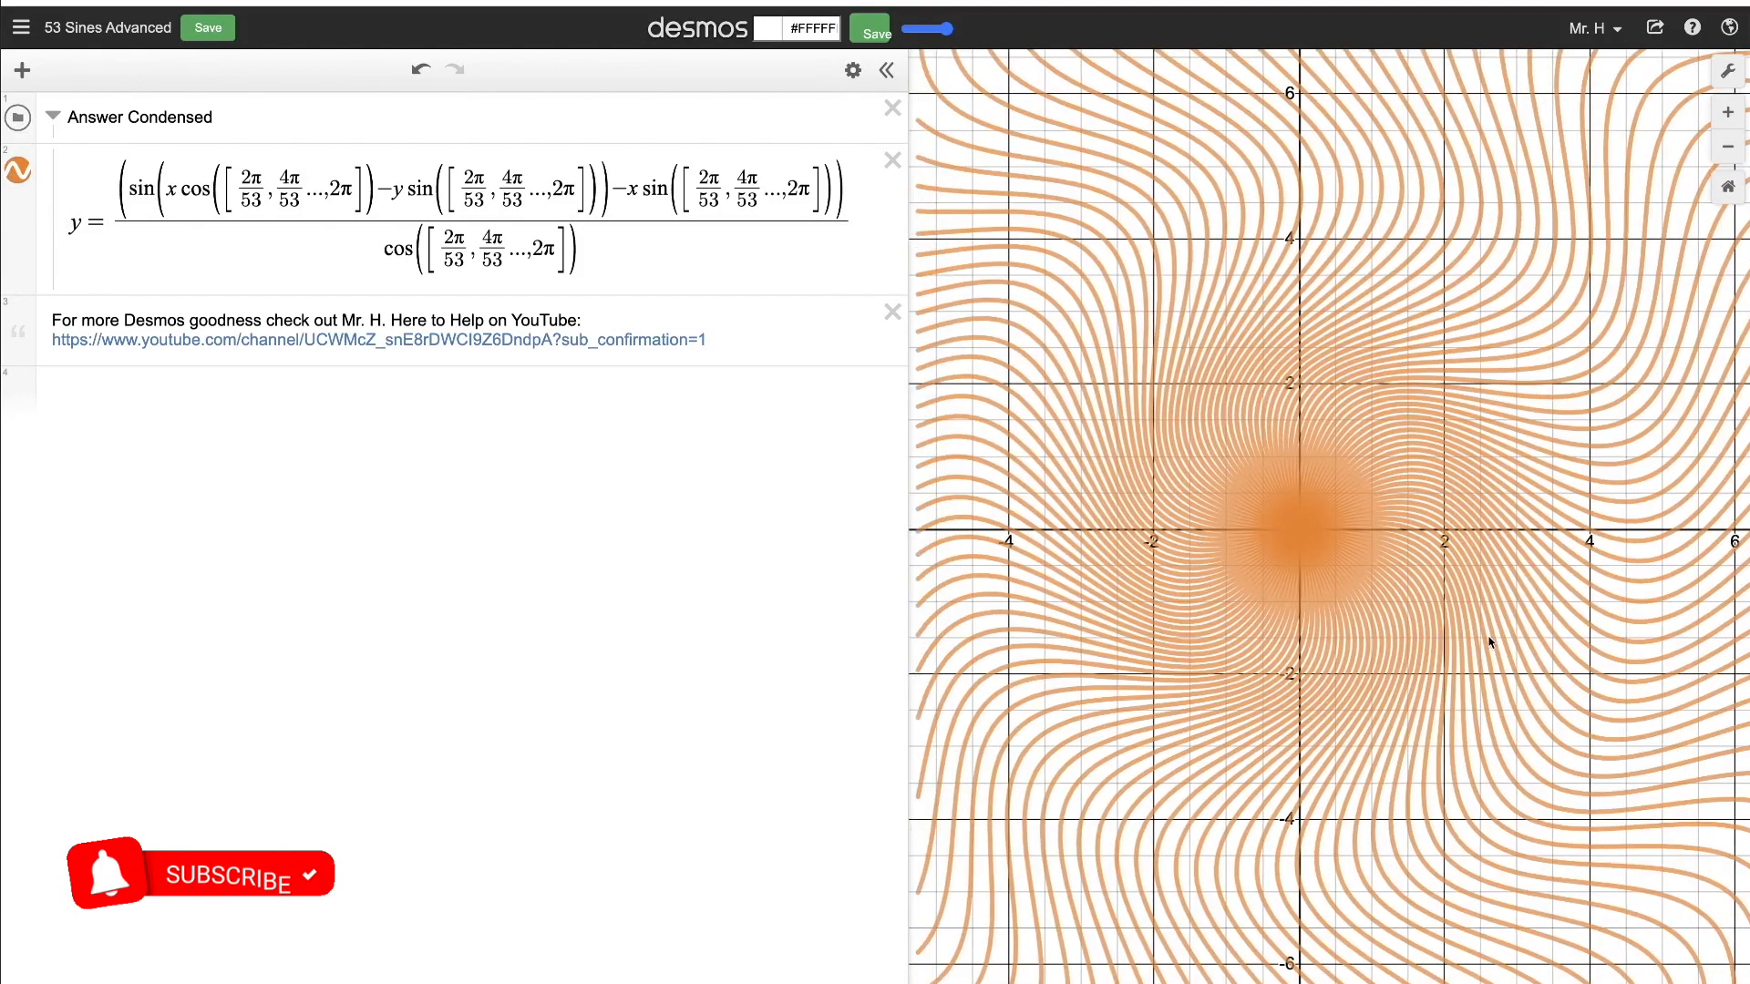
{"action": "left_click", "coordinate": [887, 70]}
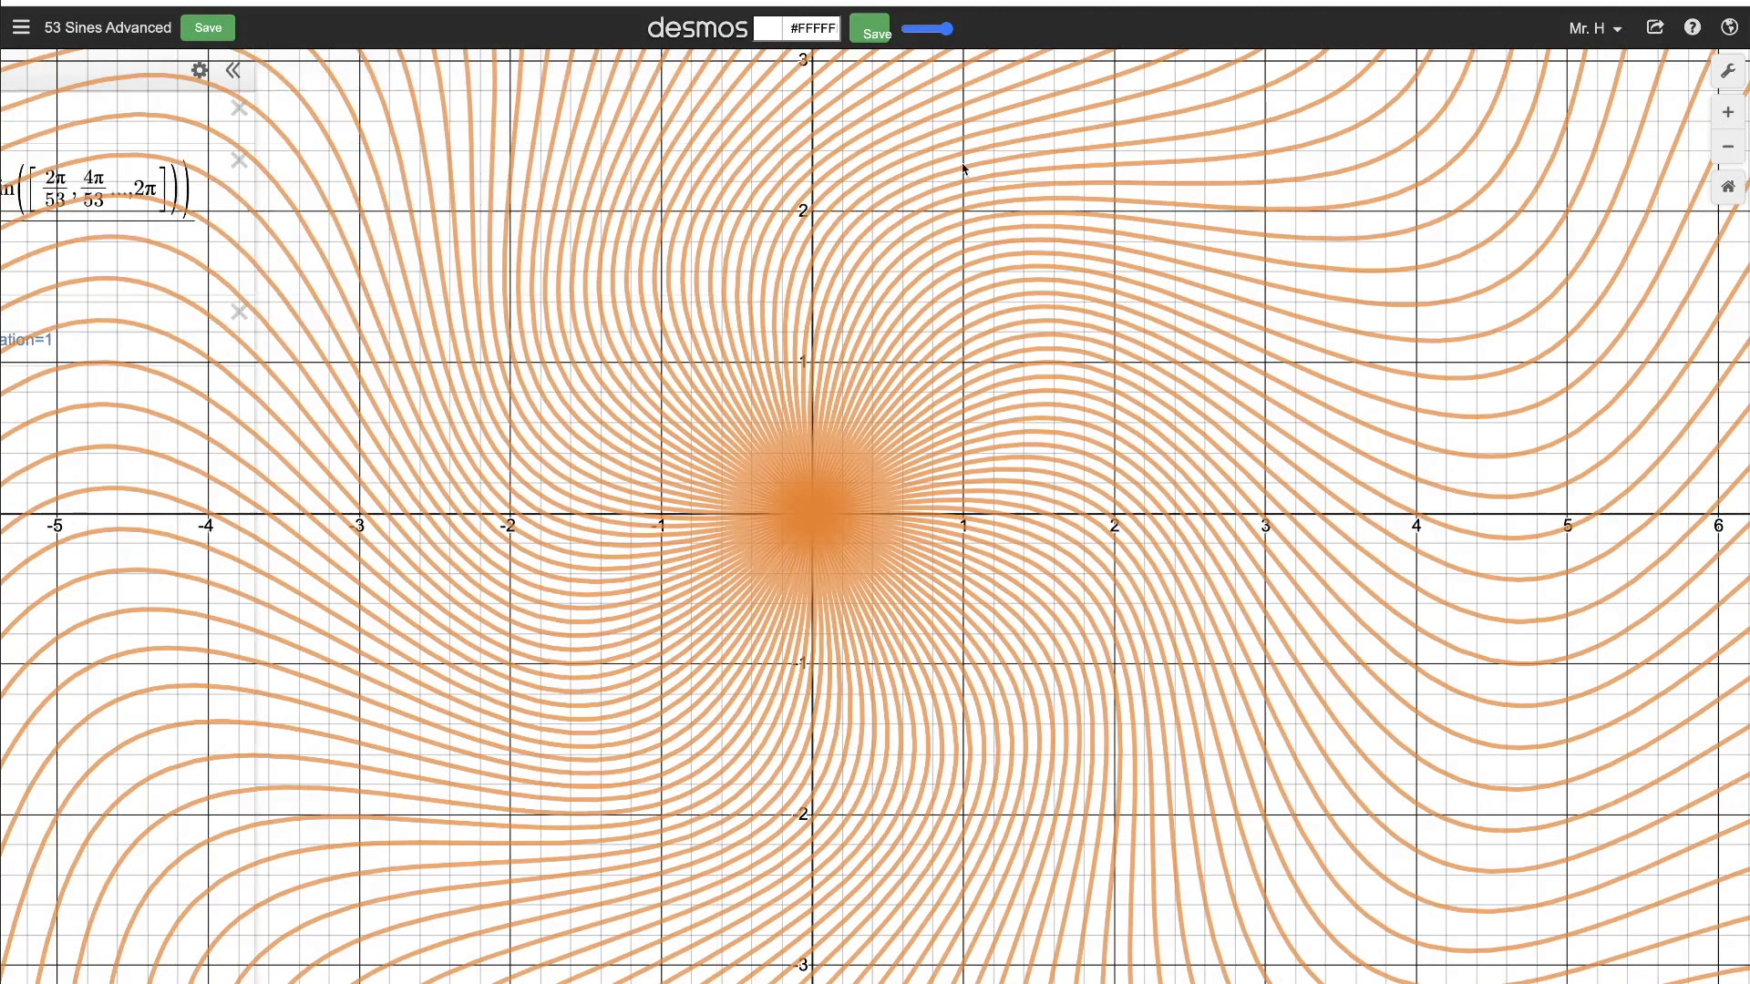
{"action": "left_click_drag", "start_coordinate": [1196, 452], "coordinate": [1349, 479]}
Turn off the grid, the X-axis and the Y-axis in the graph settings.
{"action": "left_click", "coordinate": [1727, 71]}
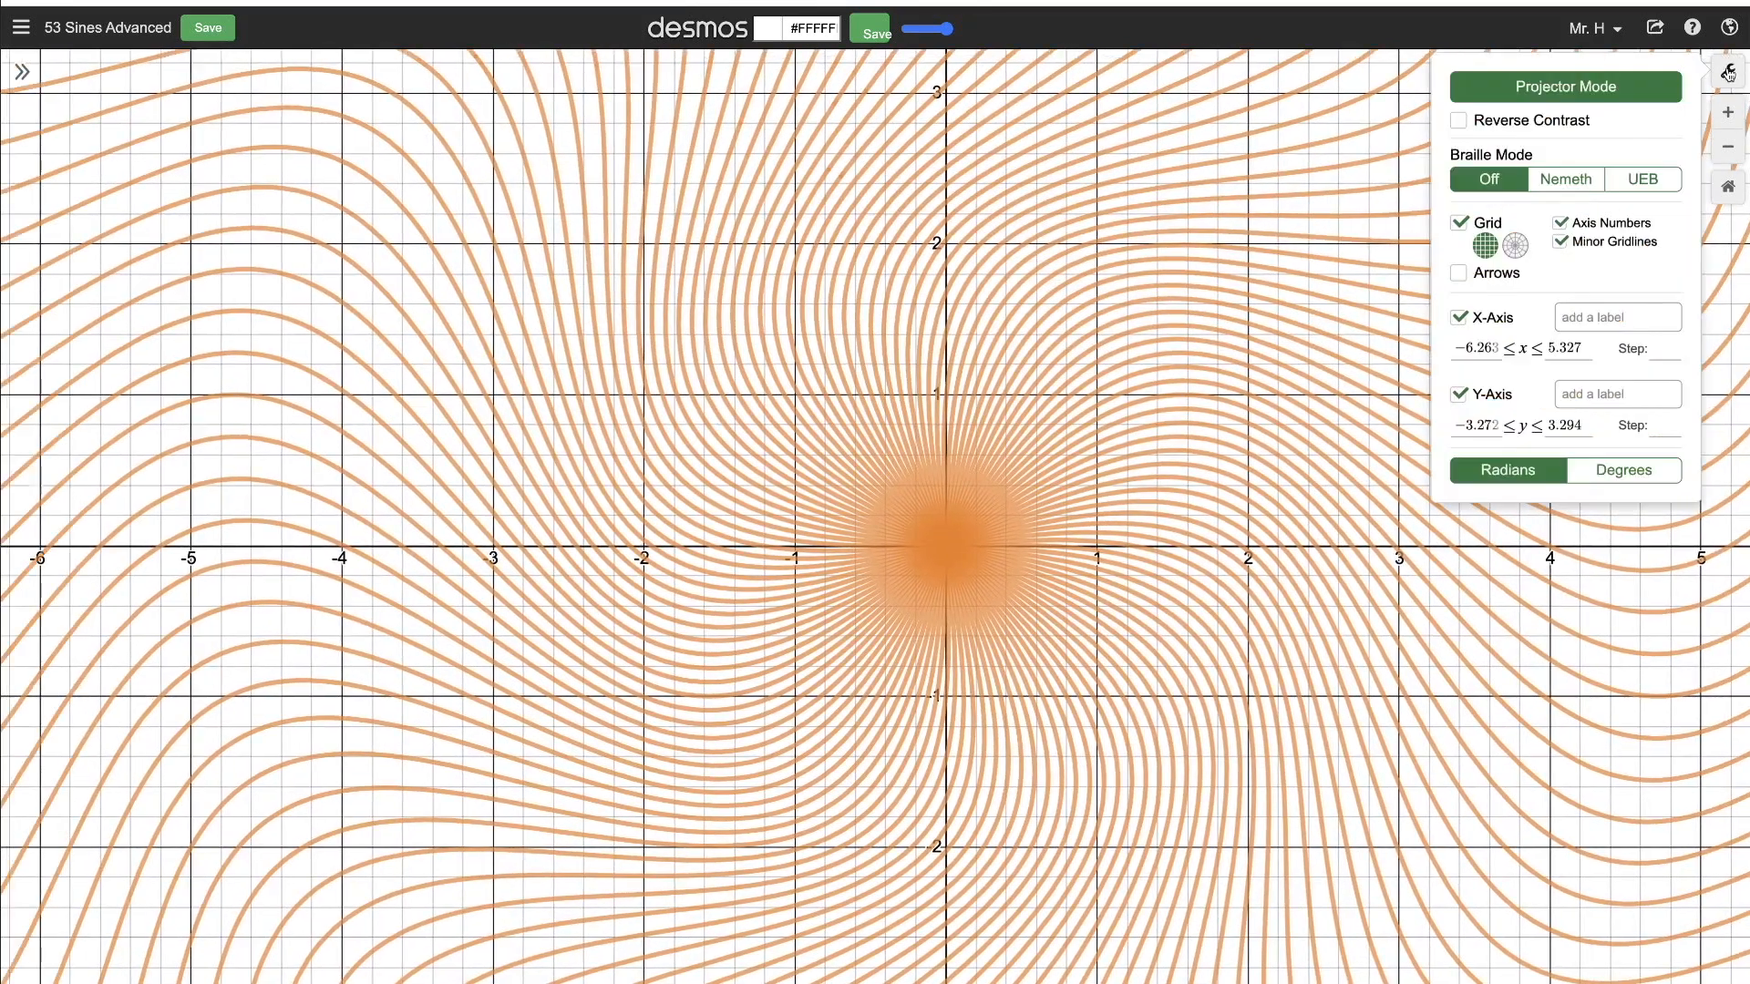
{"action": "left_click", "coordinate": [1459, 224]}
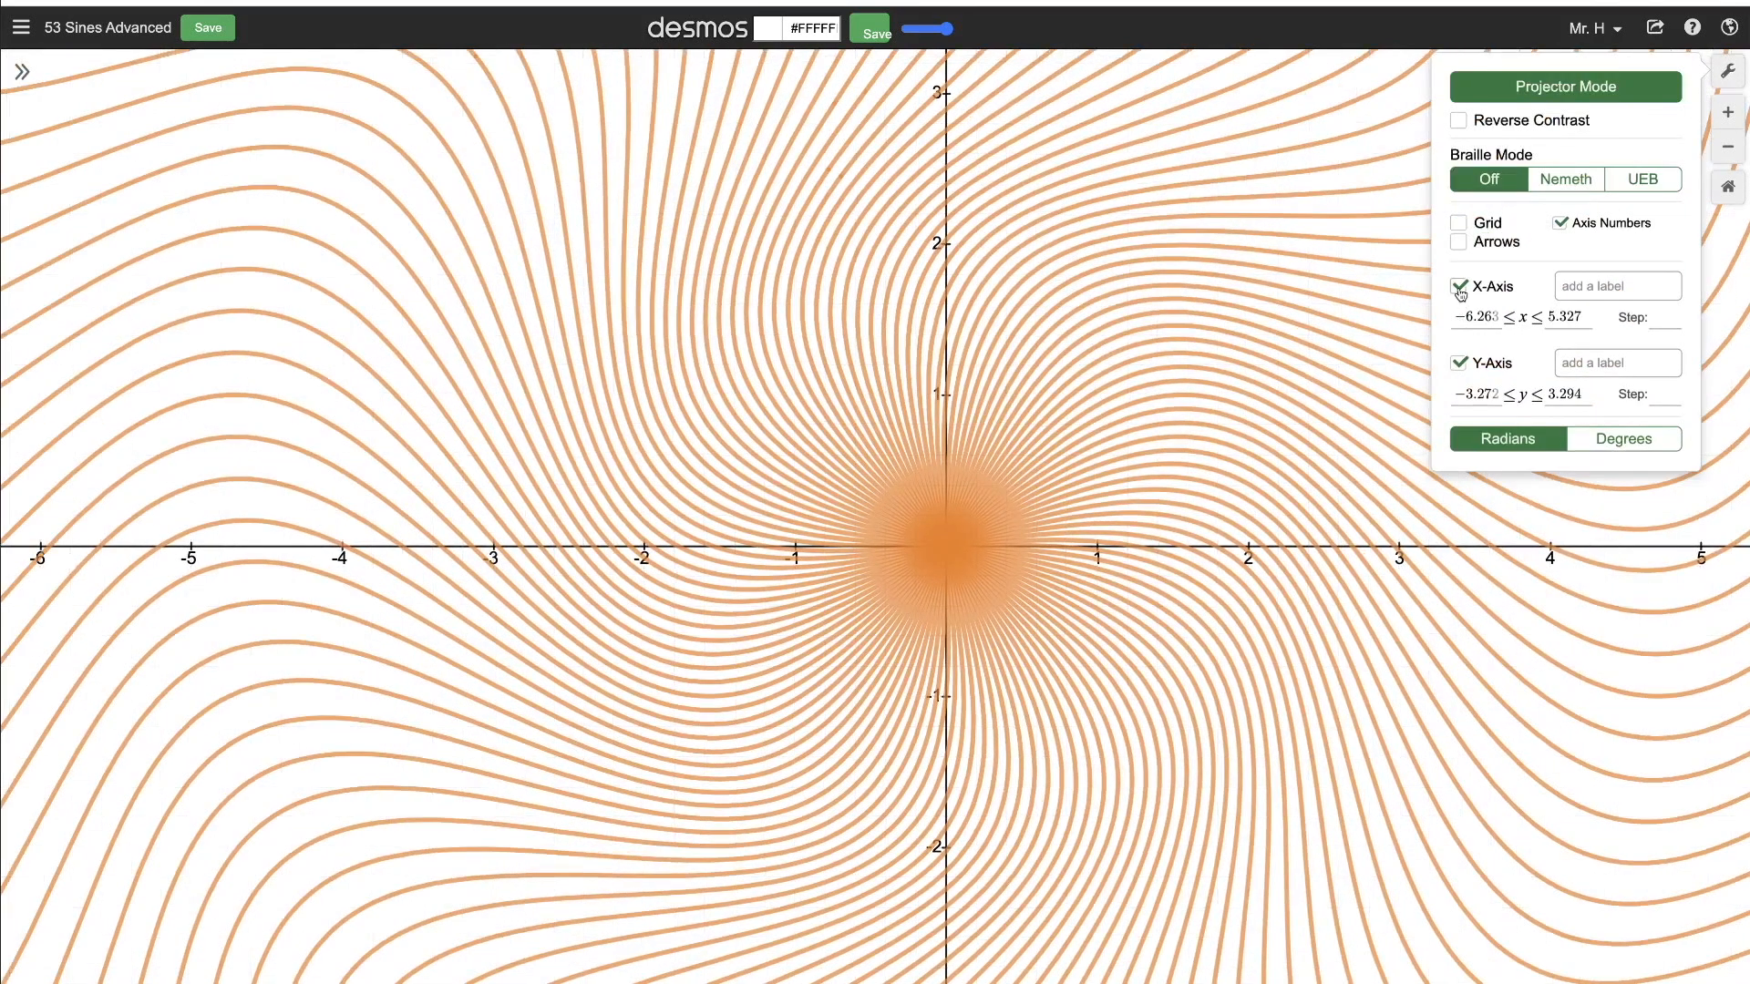
{"action": "left_click", "coordinate": [1459, 288]}
{"action": "left_click", "coordinate": [1460, 363]}
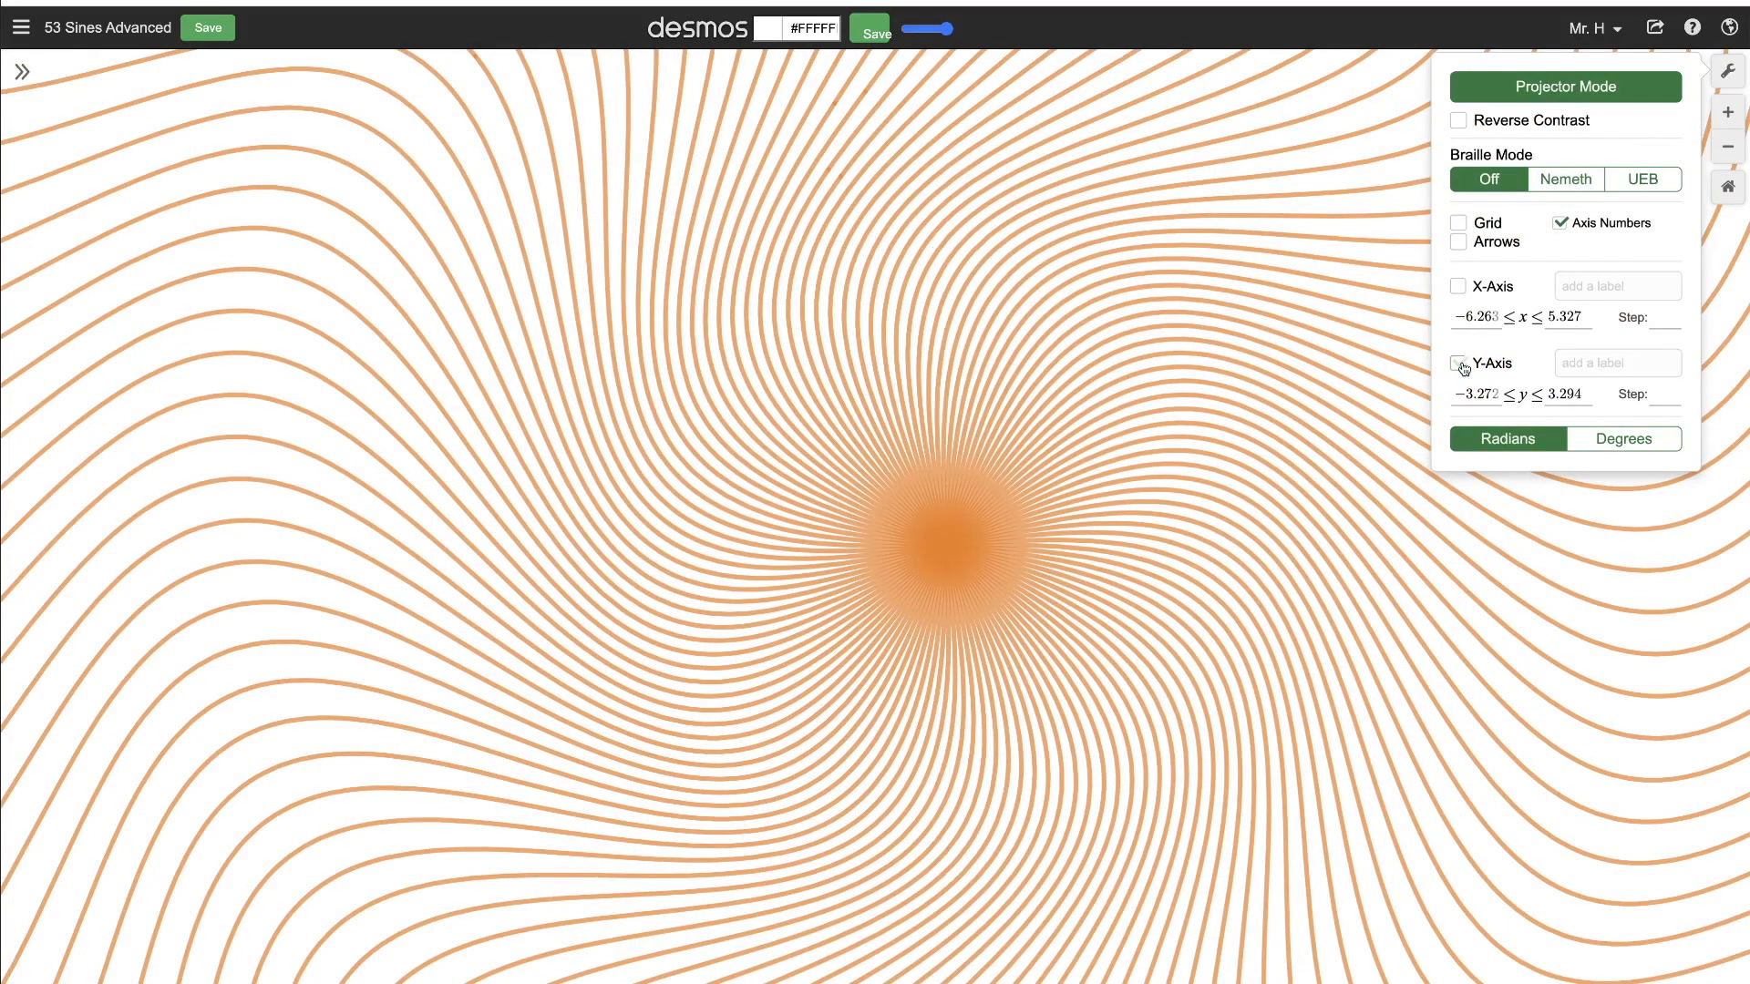
{"action": "left_click", "coordinate": [1340, 312]}
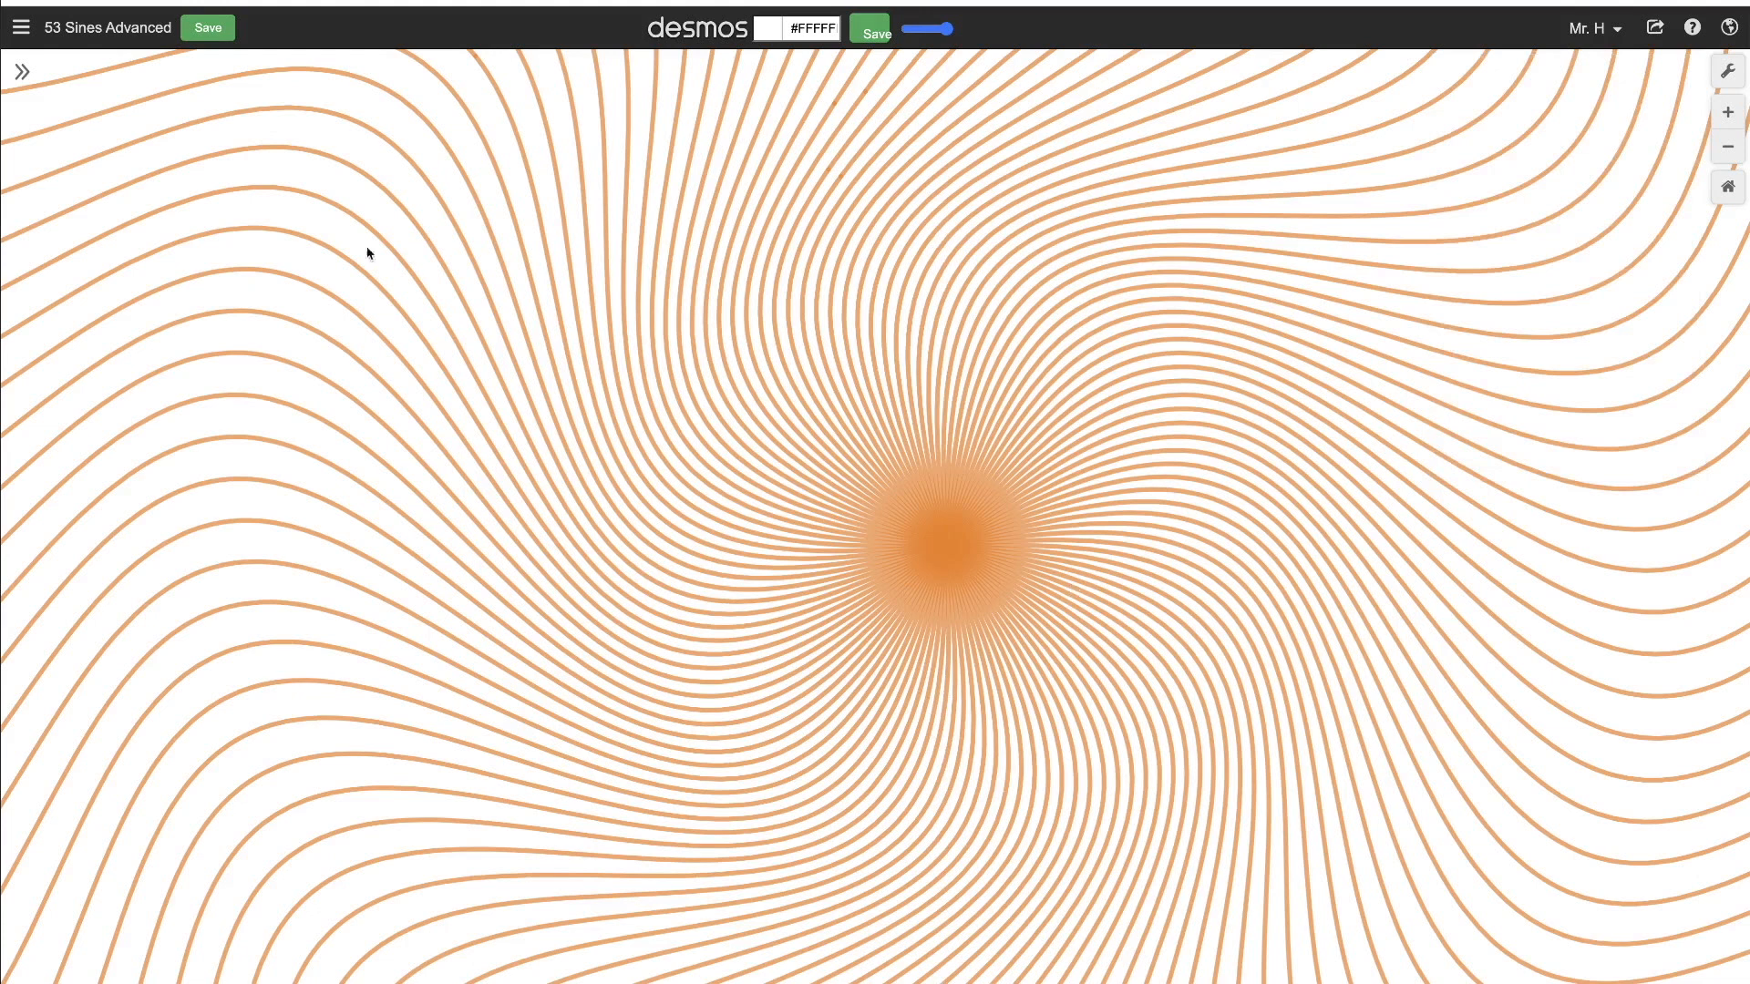
Show the expression list again and replace the outer sin function in the condensed equation's numerator with ln.
{"action": "left_click", "coordinate": [21, 71]}
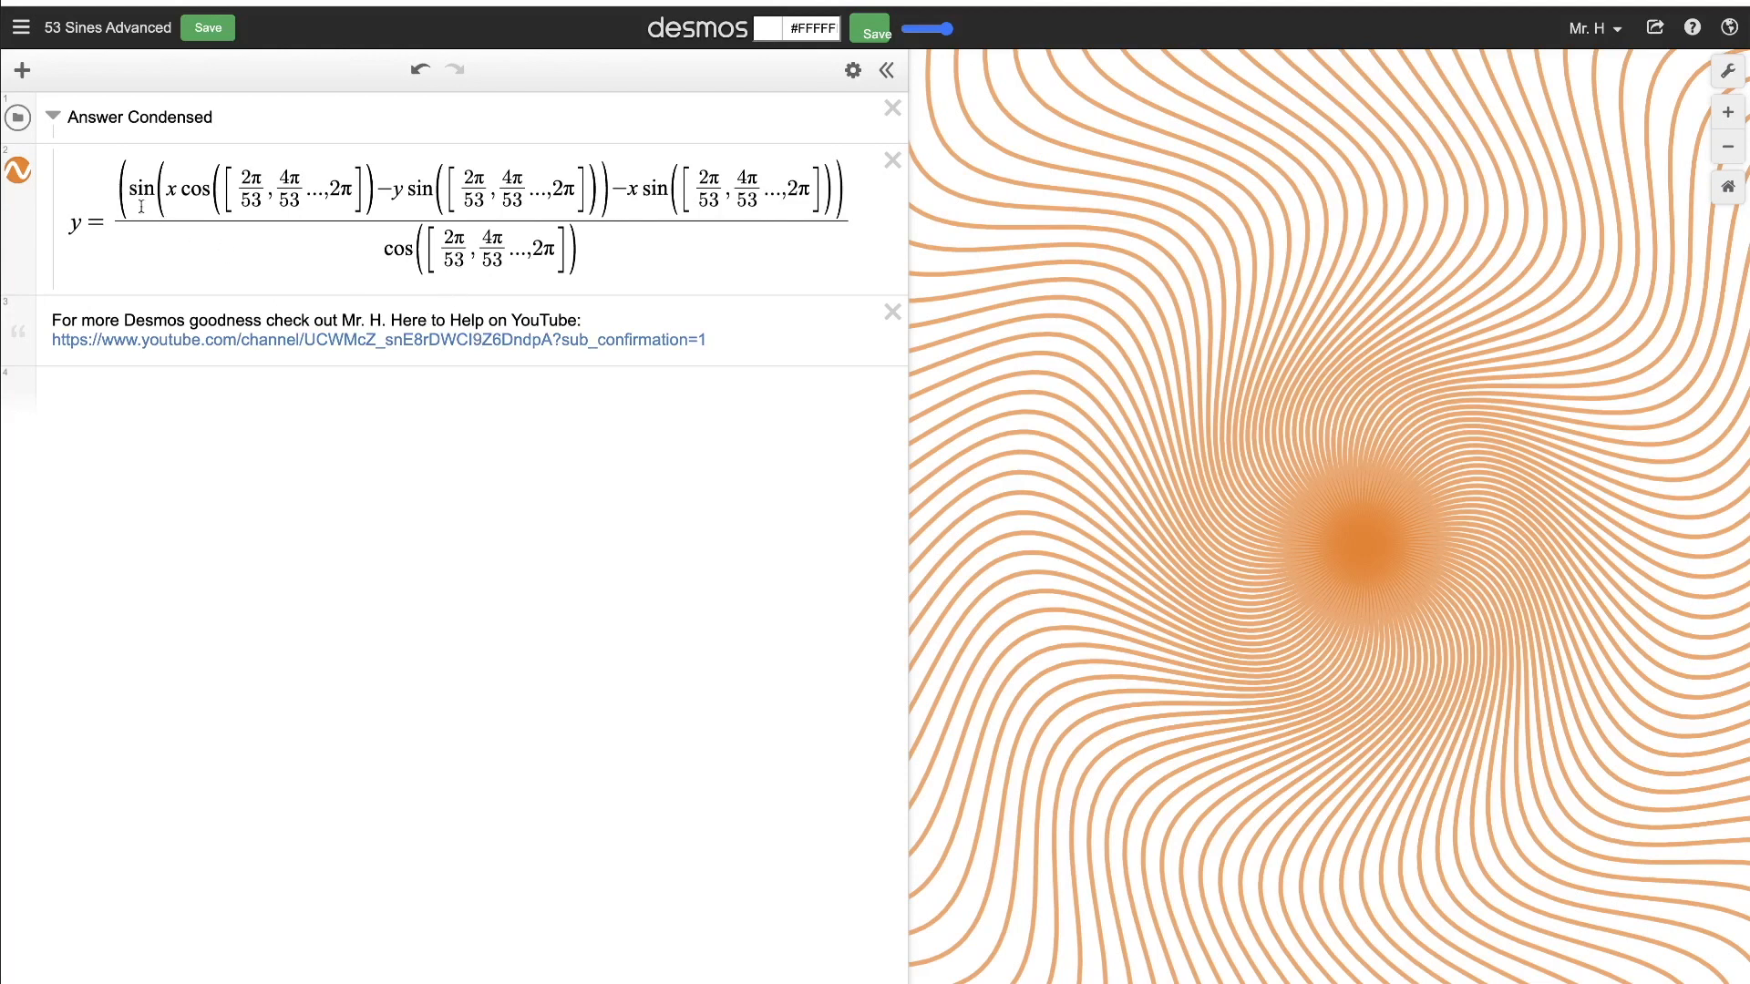
{"action": "left_click_drag", "start_coordinate": [157, 190], "coordinate": [129, 192]}
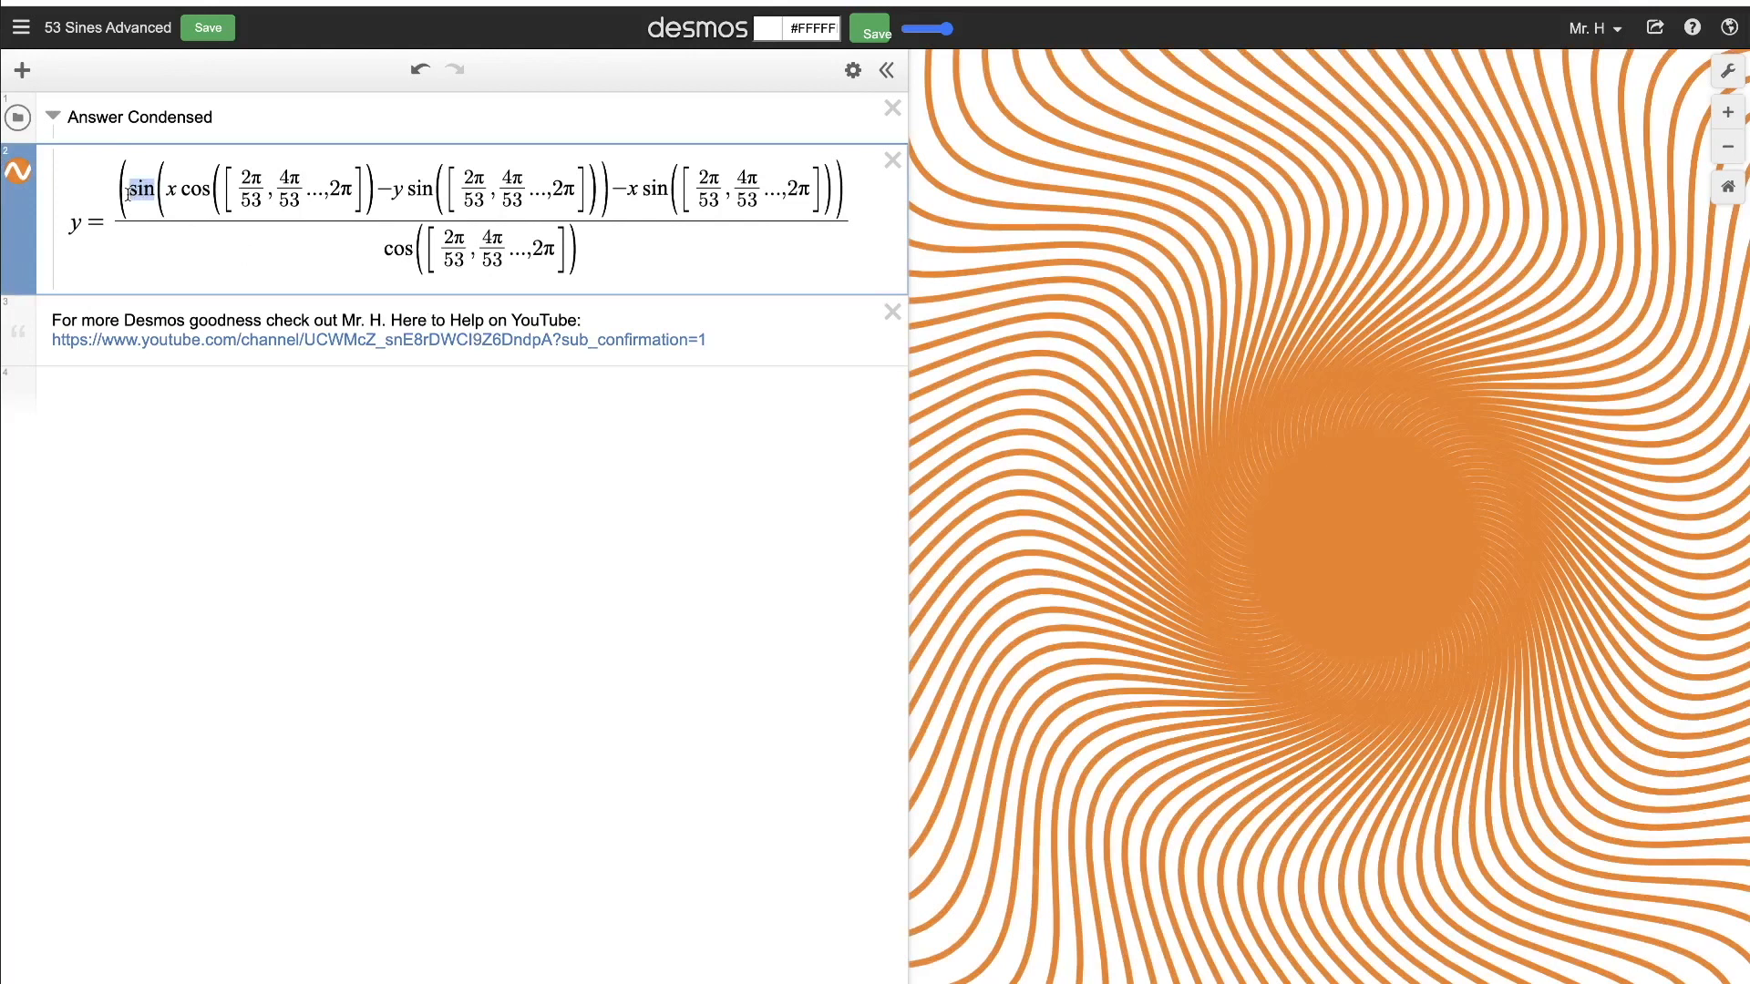
{"action": "key", "text": "BackSpace"}
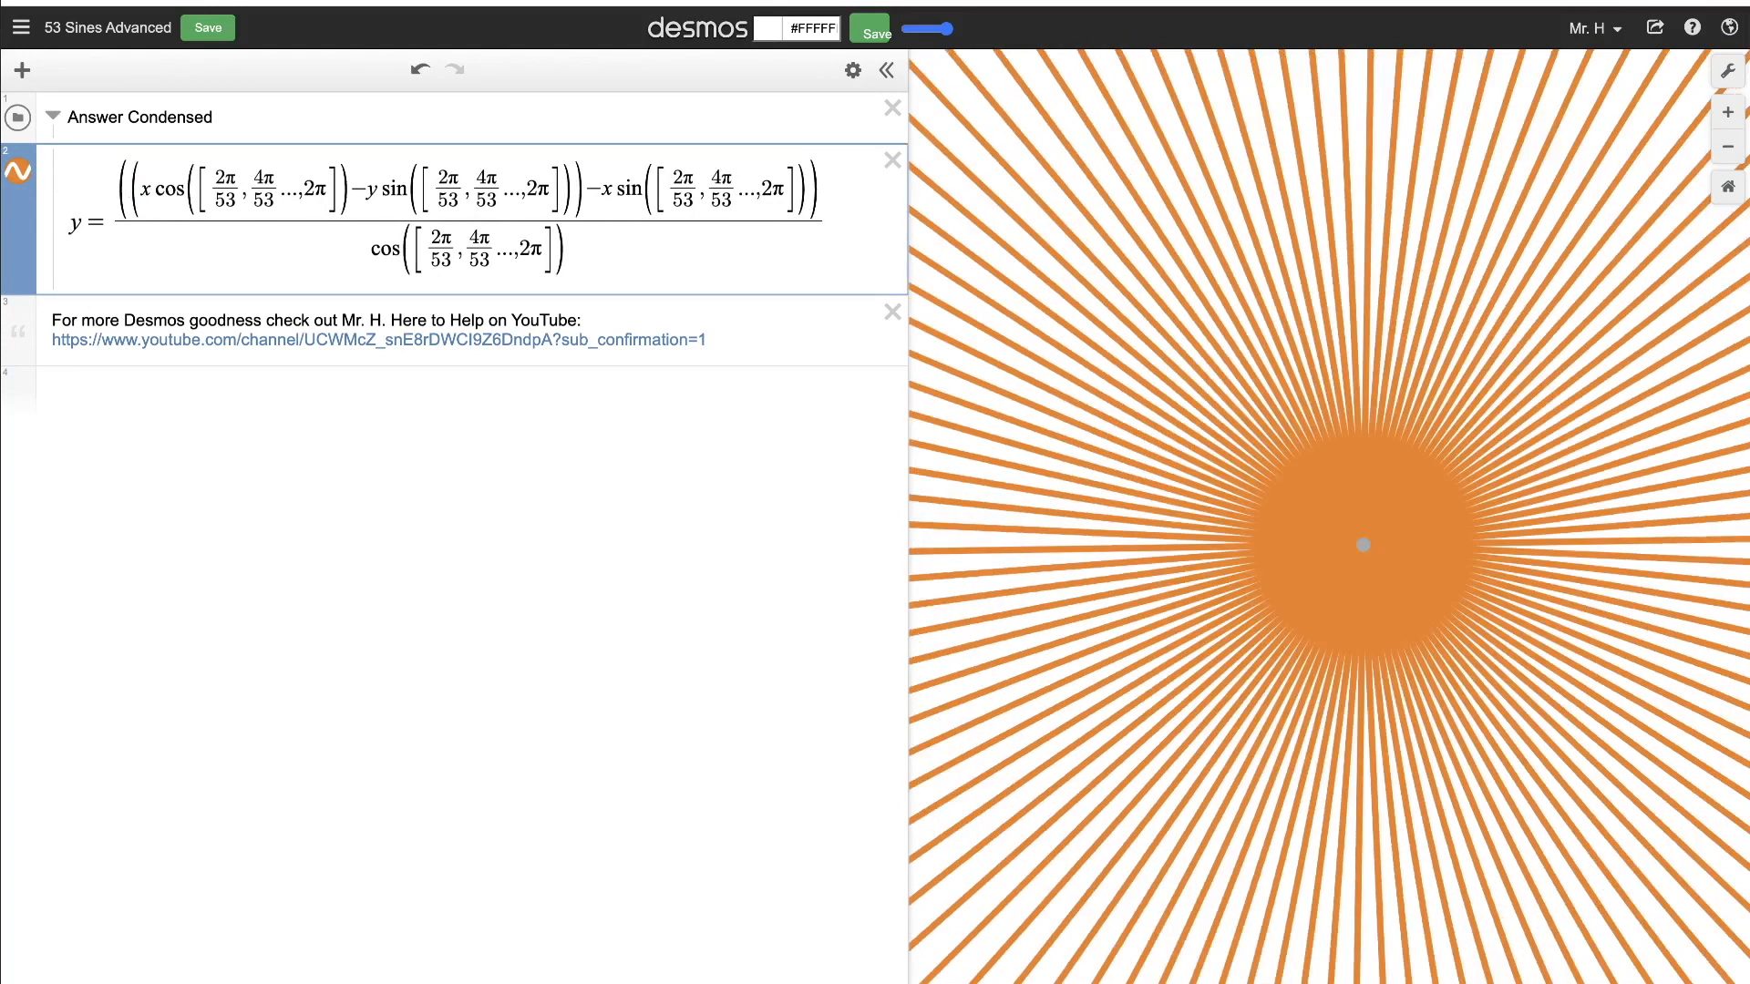
{"action": "type", "text": "ln"}
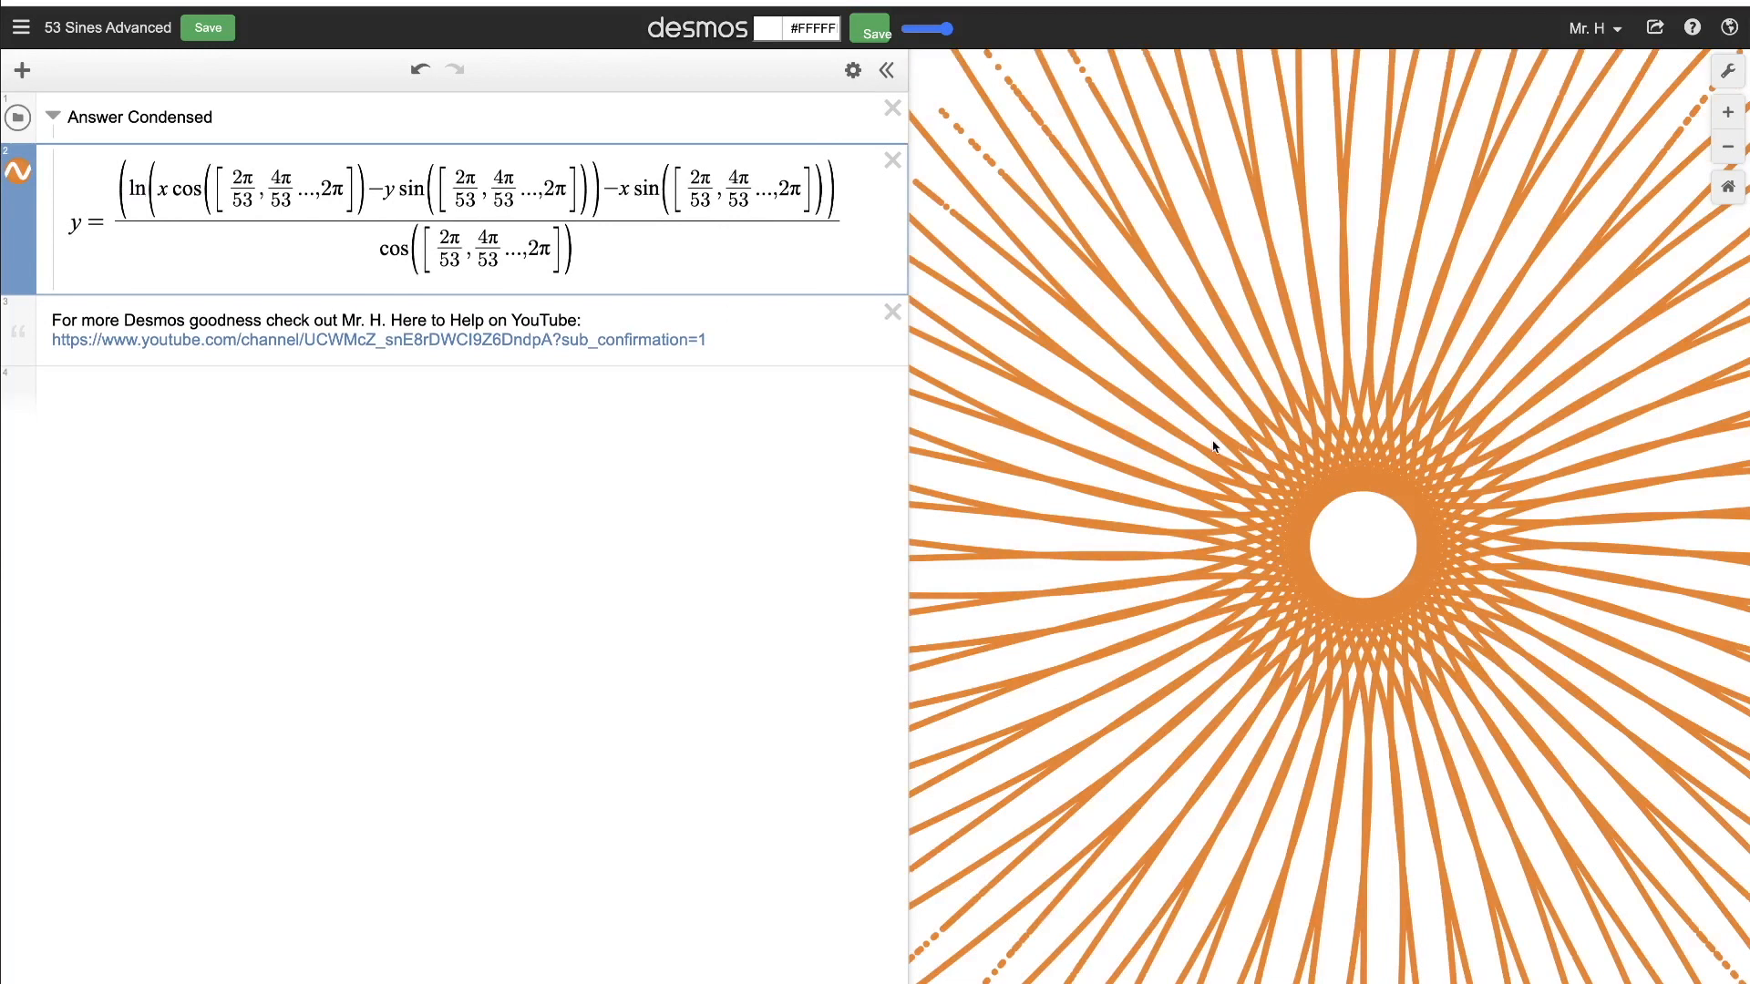
{"action": "scroll", "coordinate": [1266, 497], "scroll_direction": "down", "scroll_amount": 3}
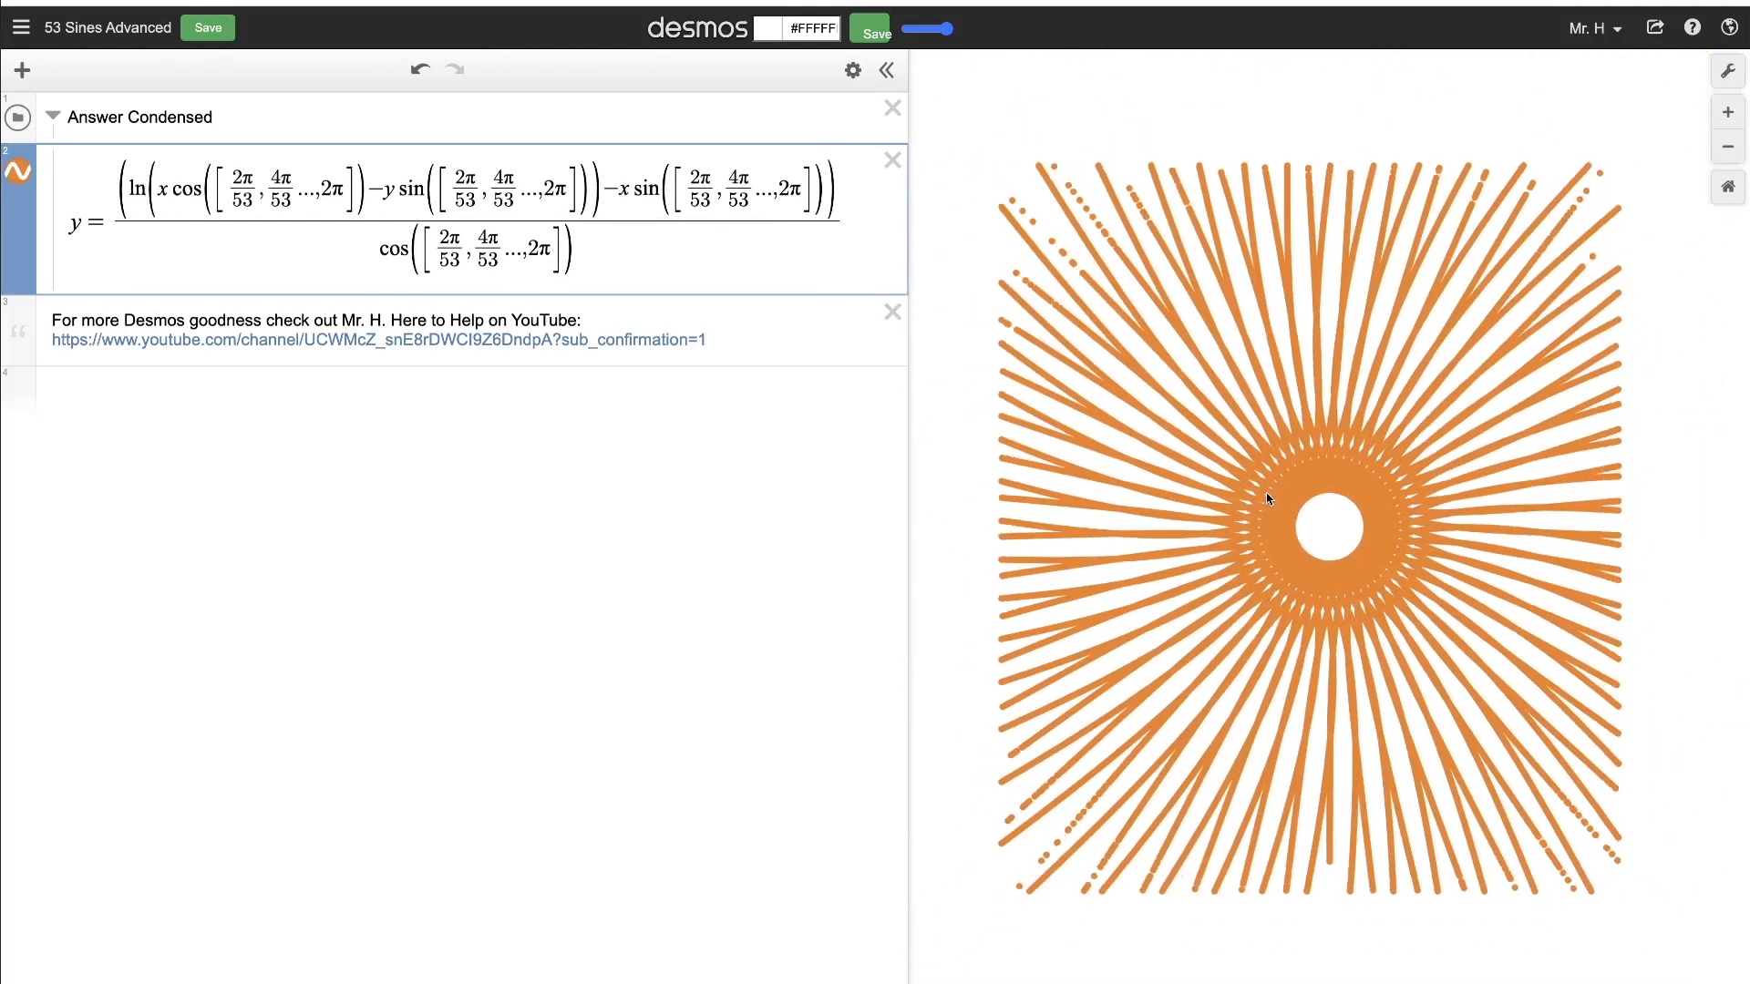